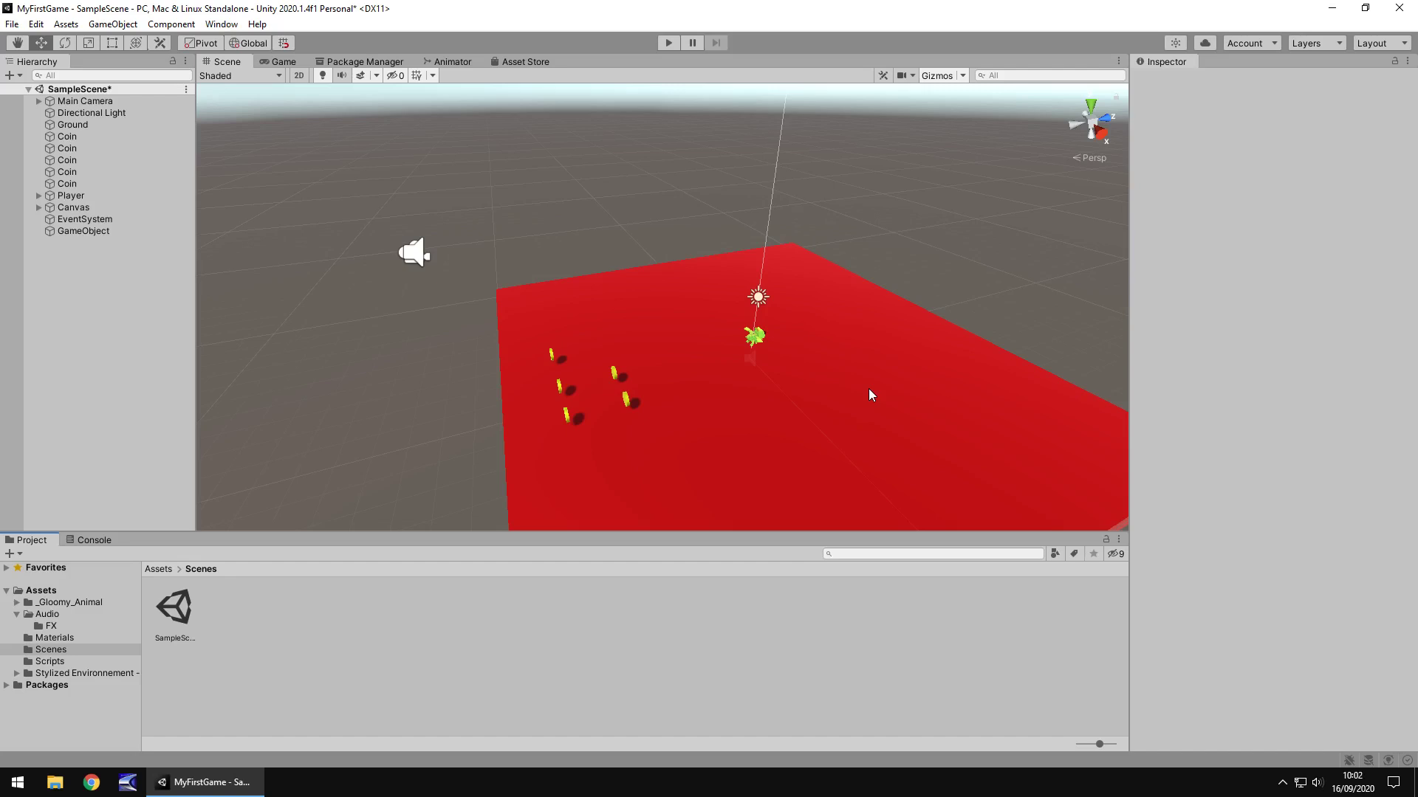
right_click_drag(906, 257, 1113, 259)
middle_click_drag(888, 348, 996, 307)
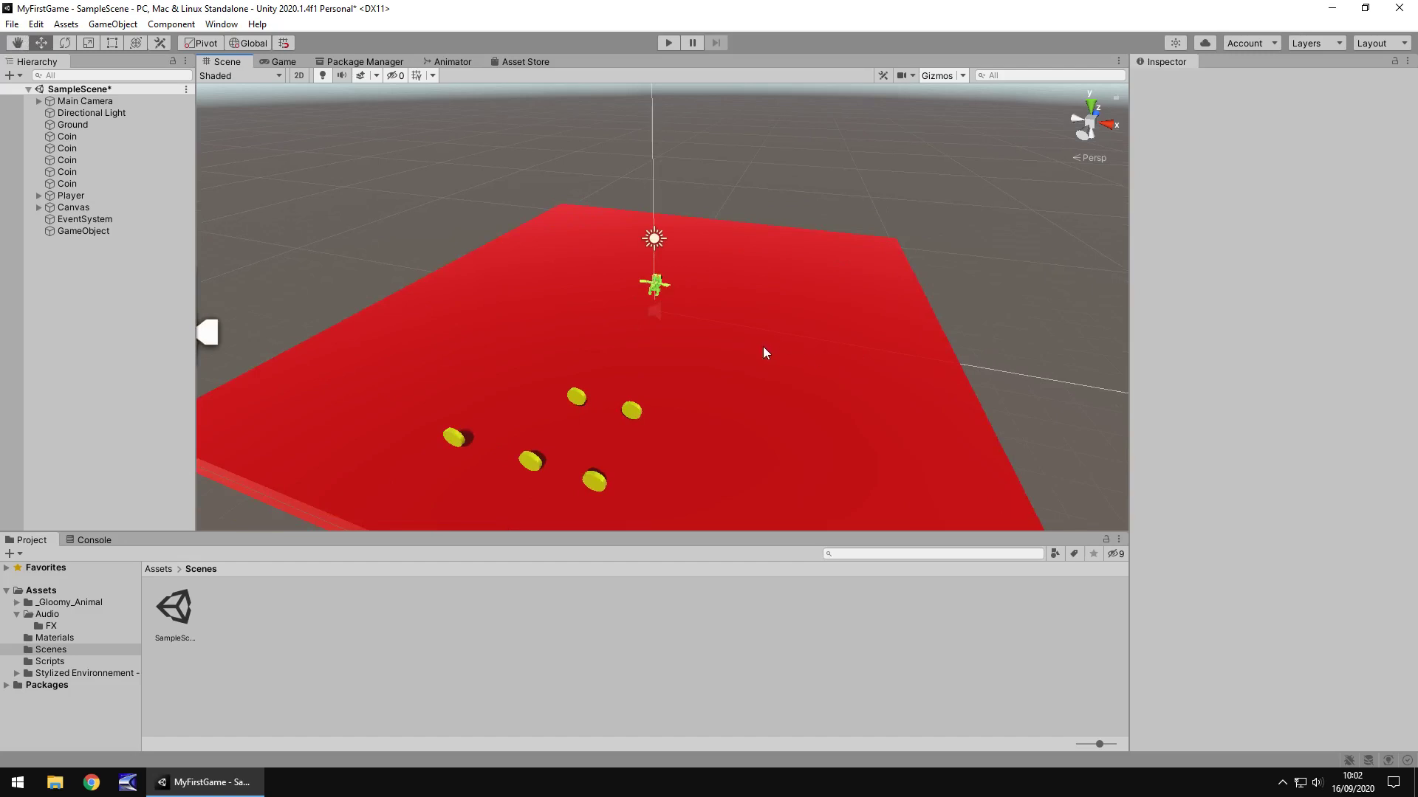
right_click_drag(753, 339, 790, 348)
key("Left")
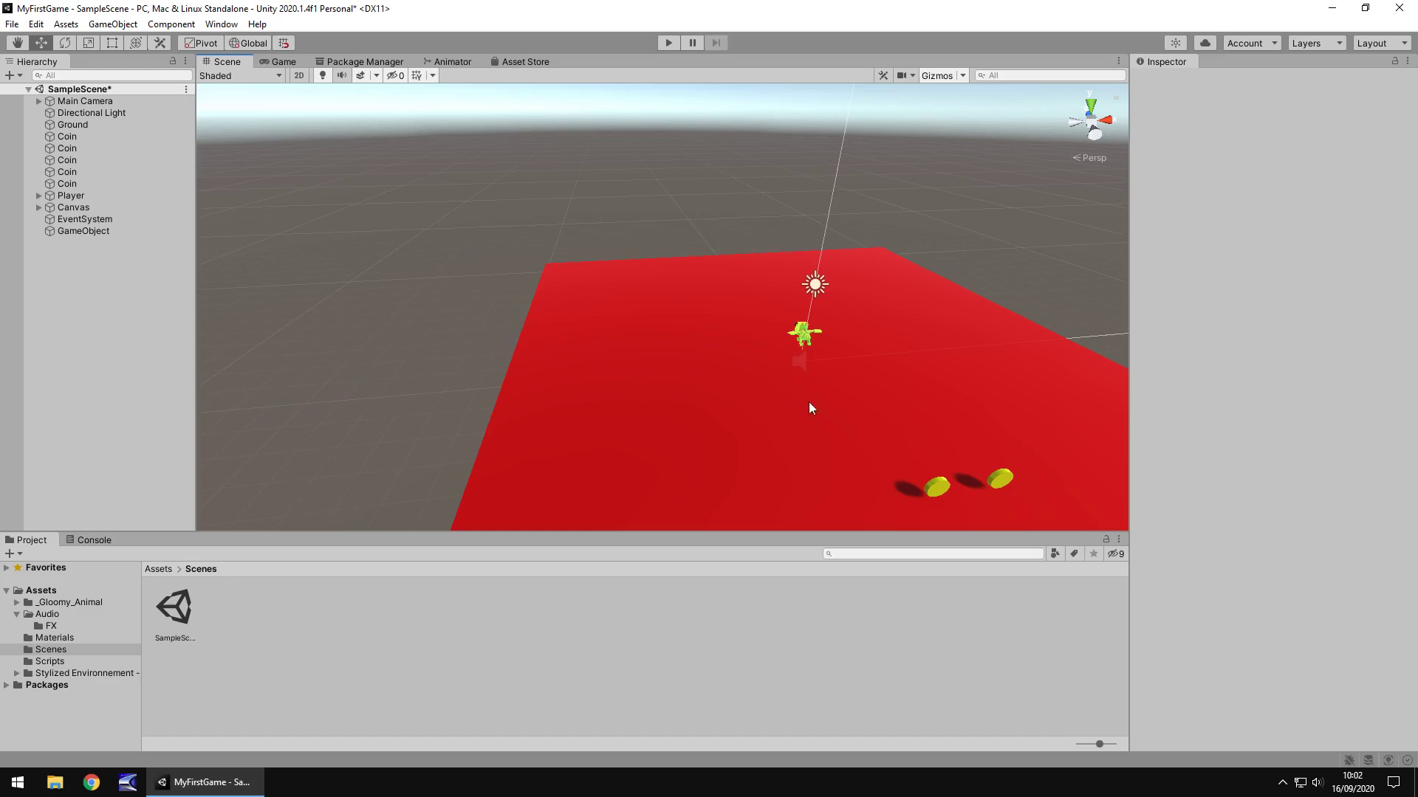
middle_click_drag(830, 409, 725, 361)
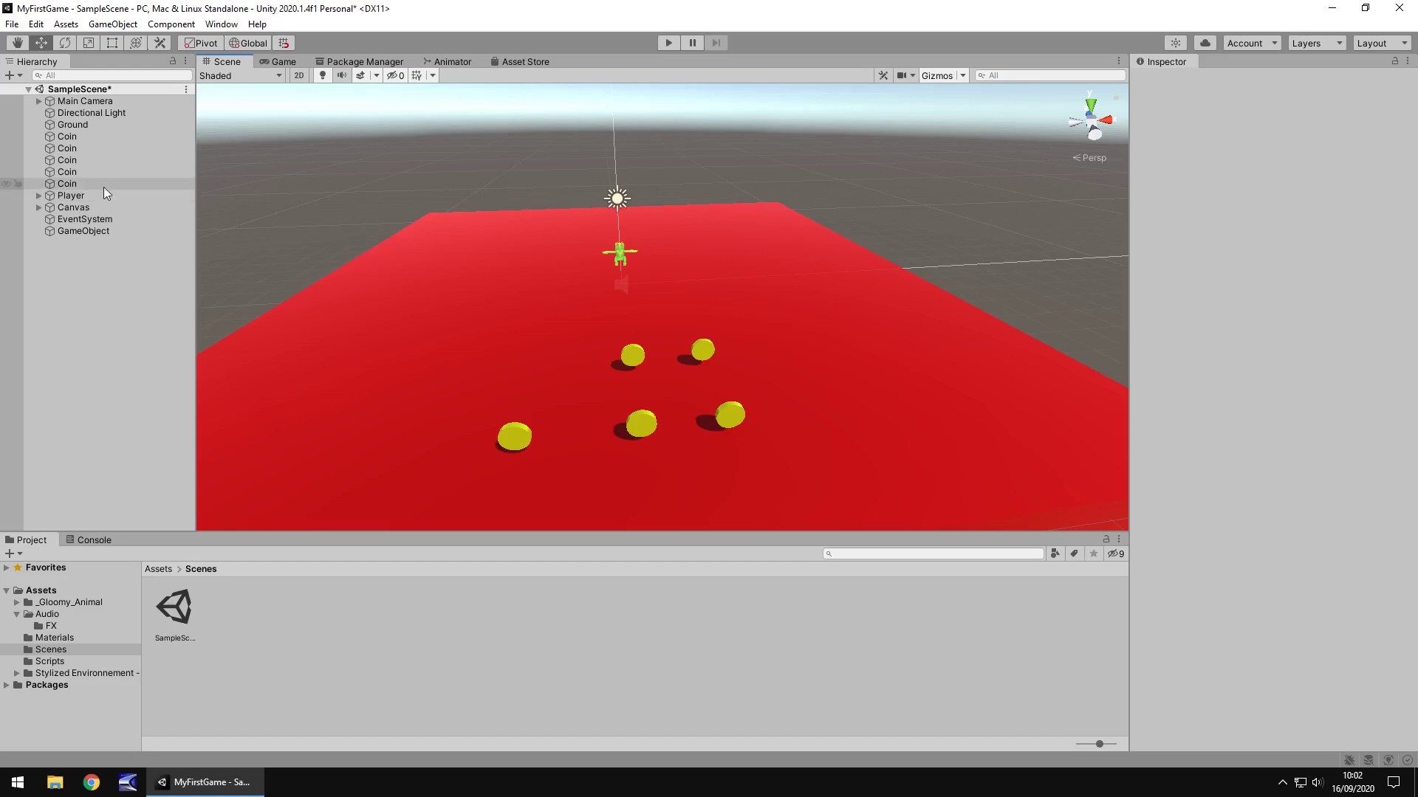
- Add a Rigidbody physics component to the Player object and show its constraints settings
left_click(77, 195)
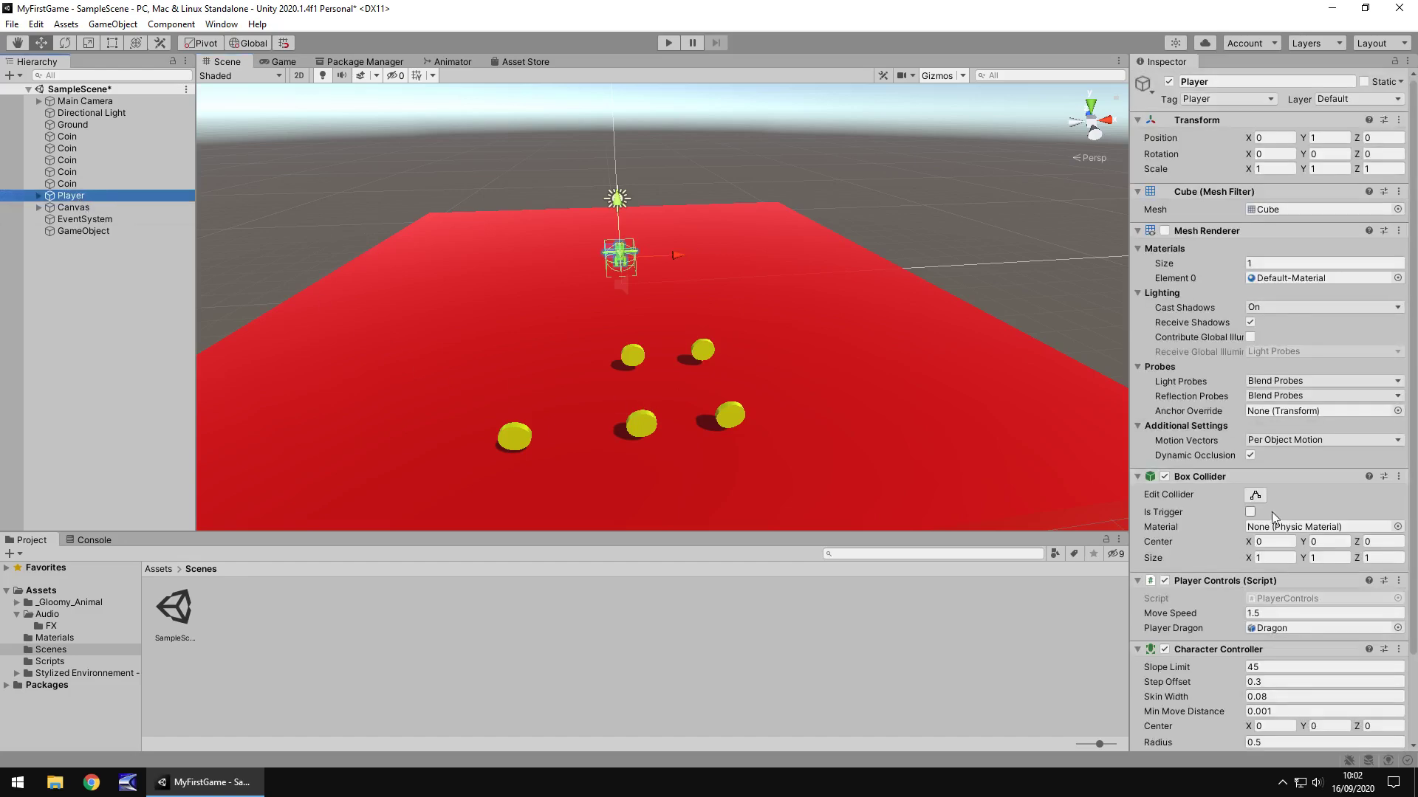
scroll(1264, 509, "down", 3)
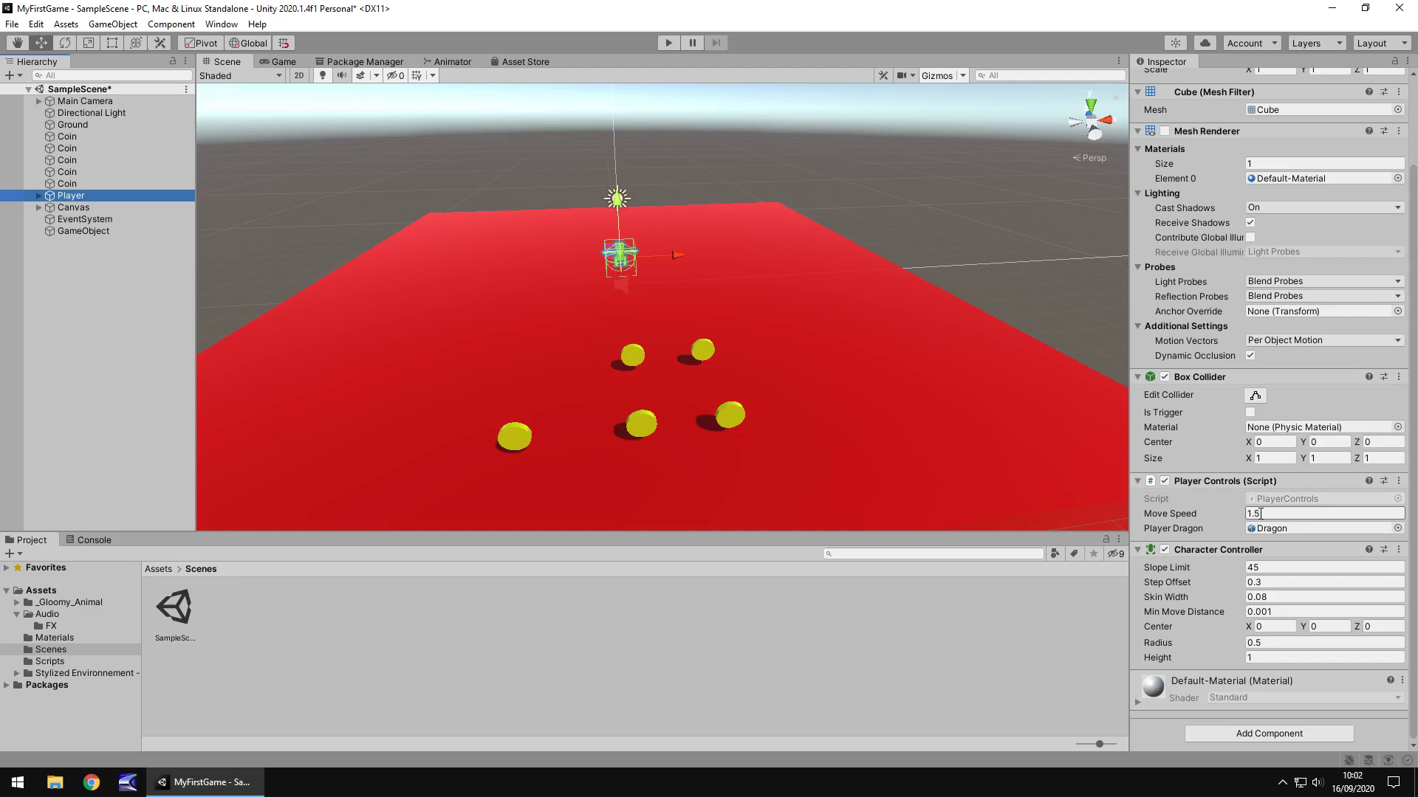
left_click(1224, 569)
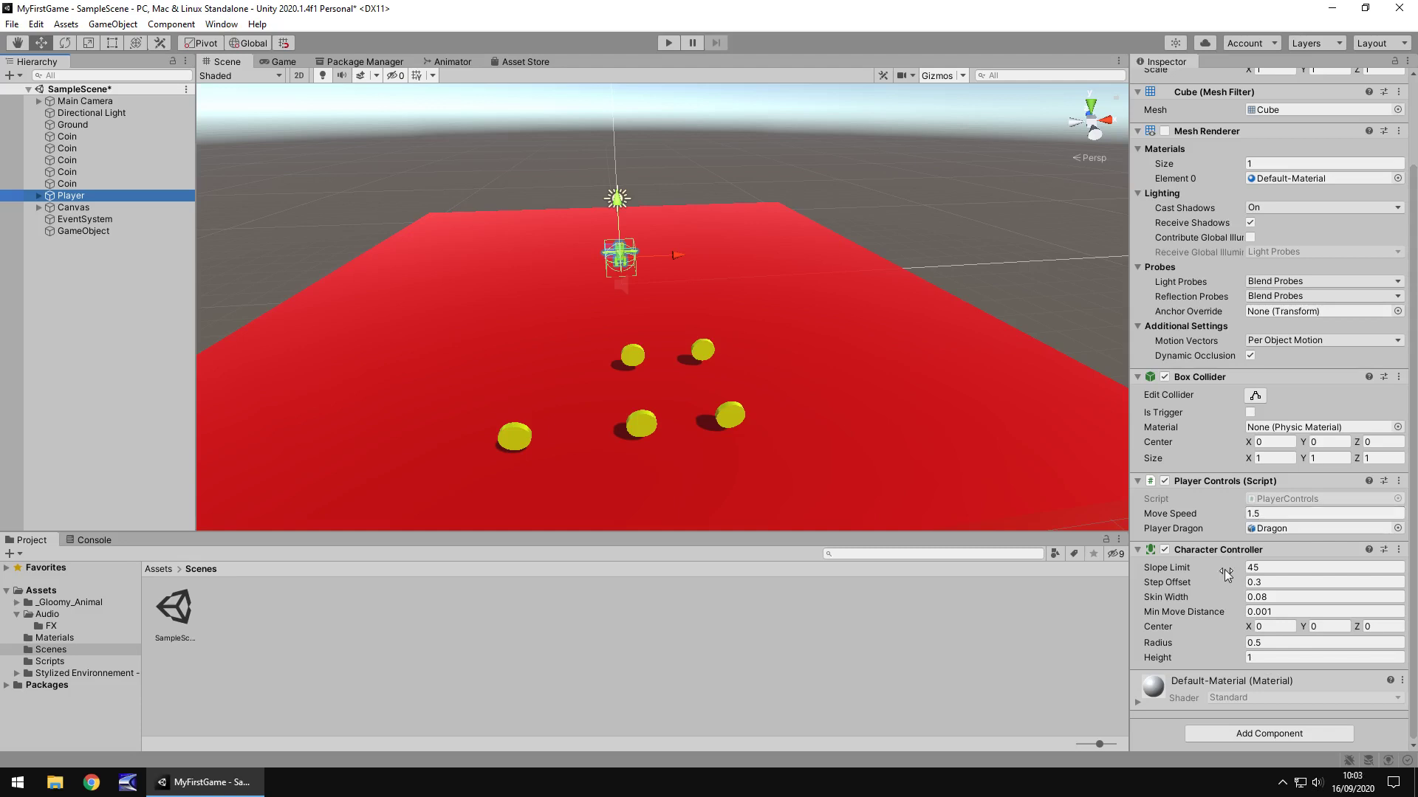
left_click(1246, 733)
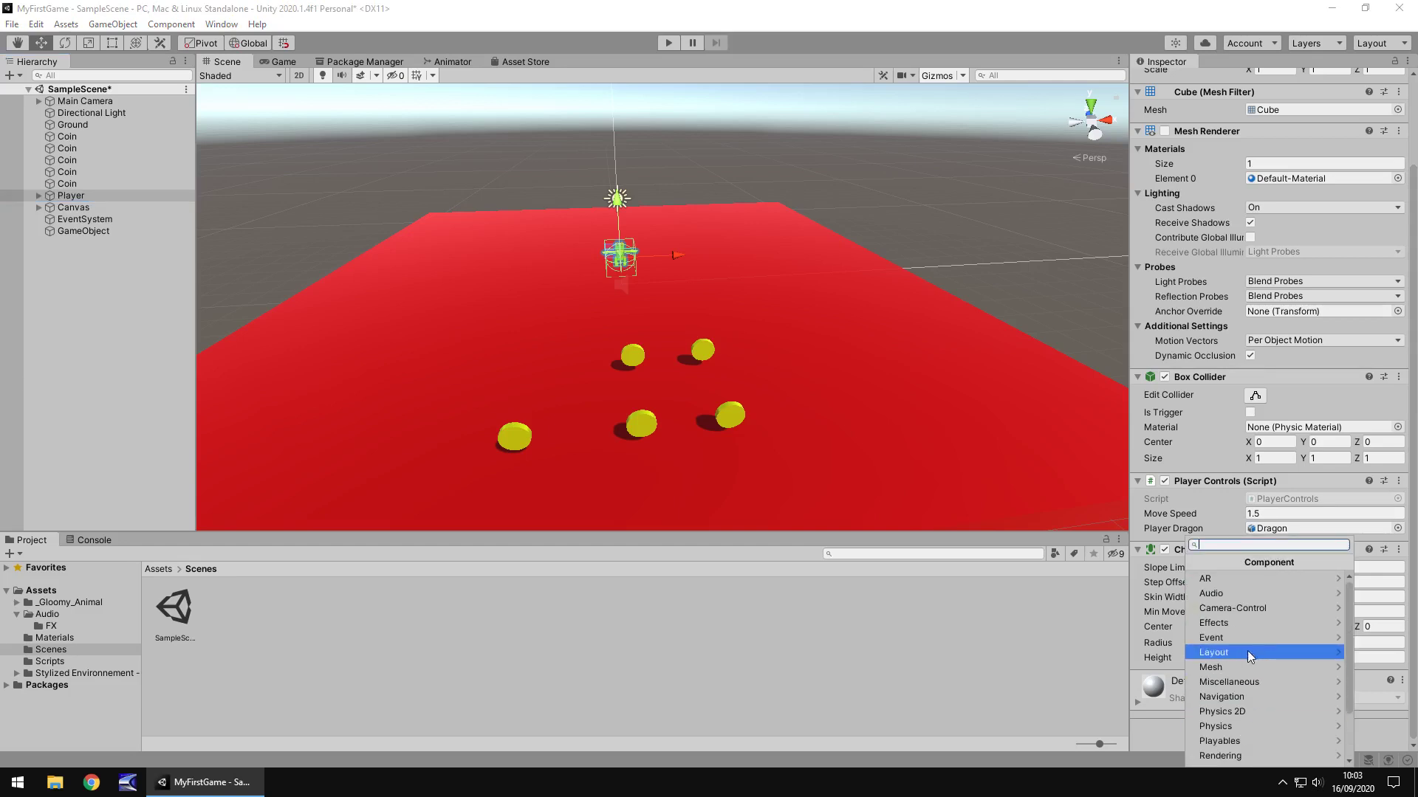
left_click(1234, 725)
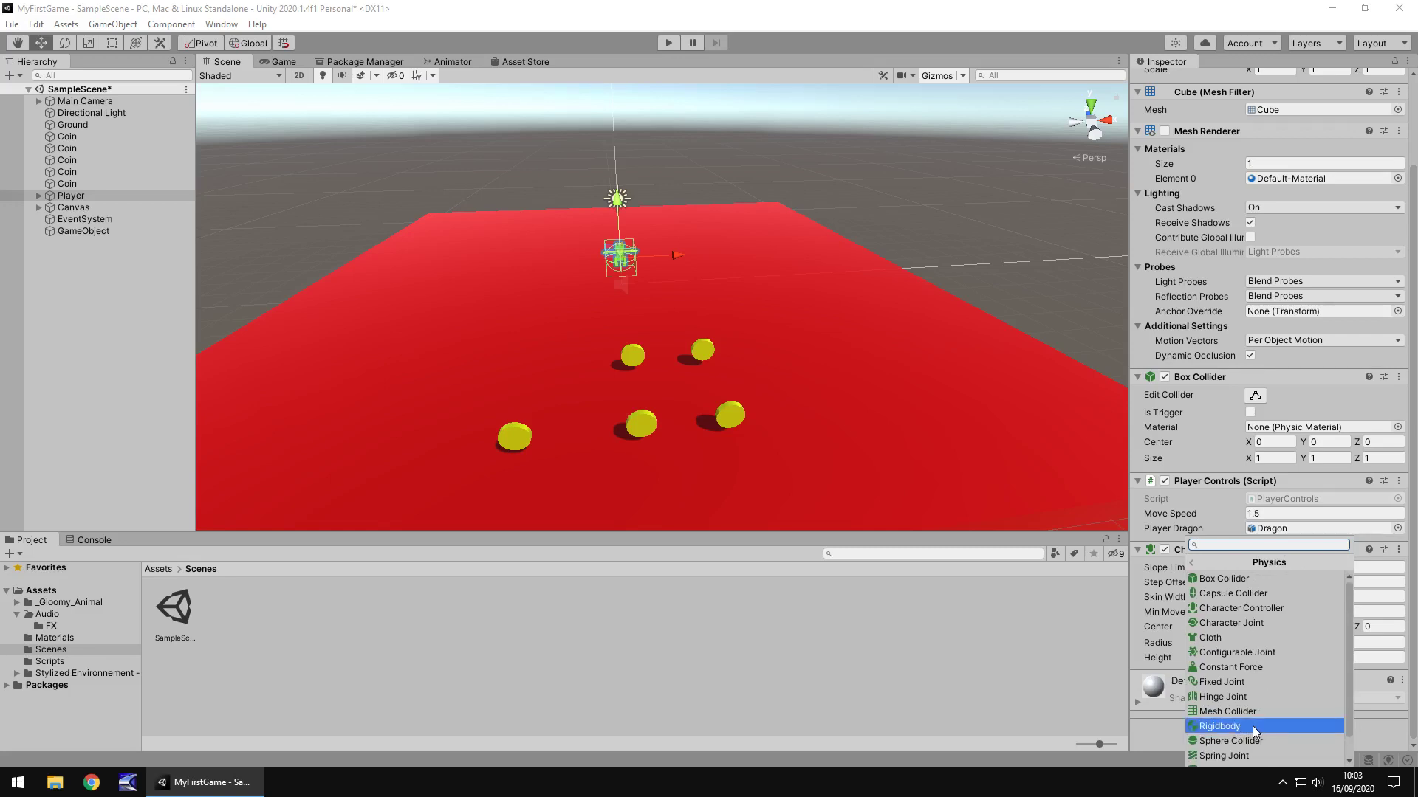
left_click(1252, 725)
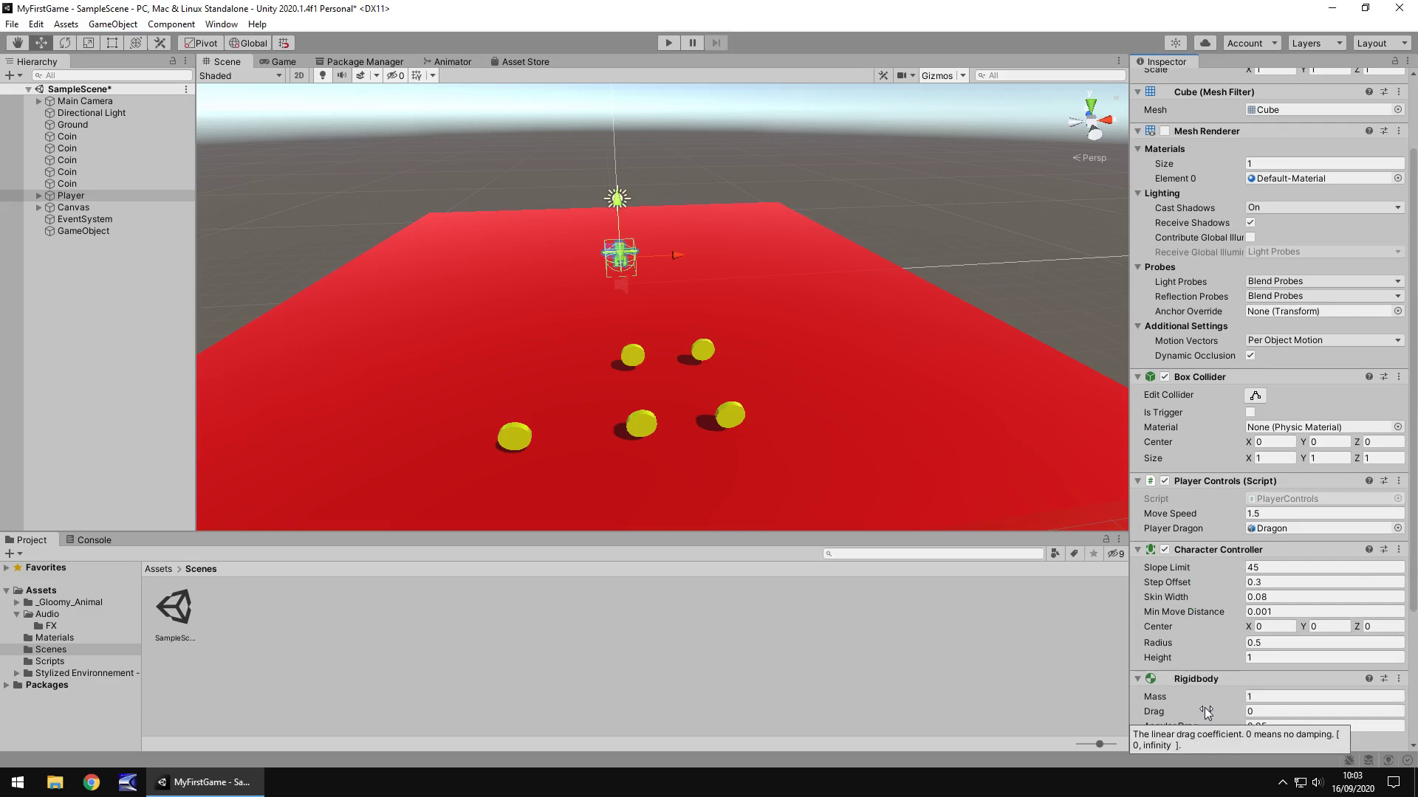
scroll(1212, 568, "down", 3)
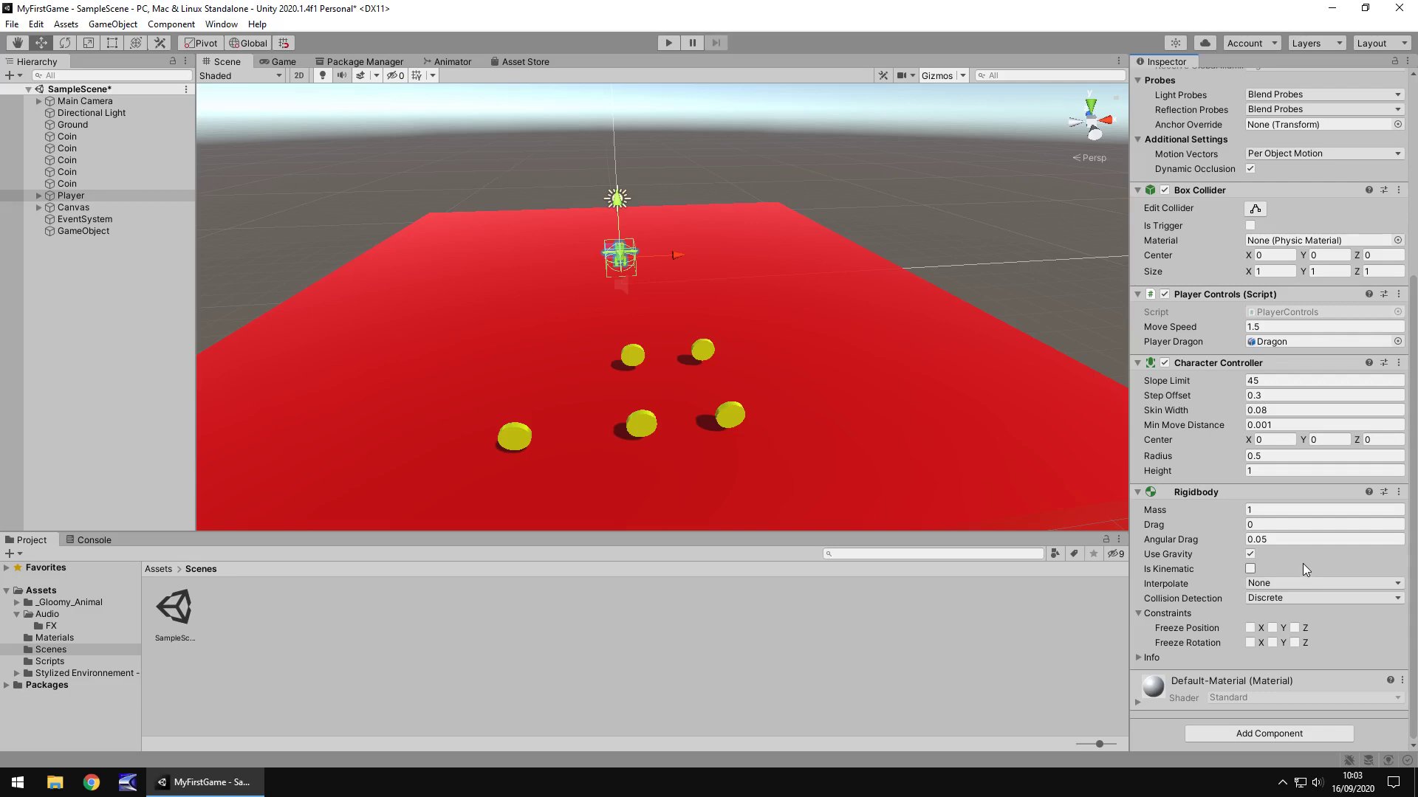
left_click(1138, 614)
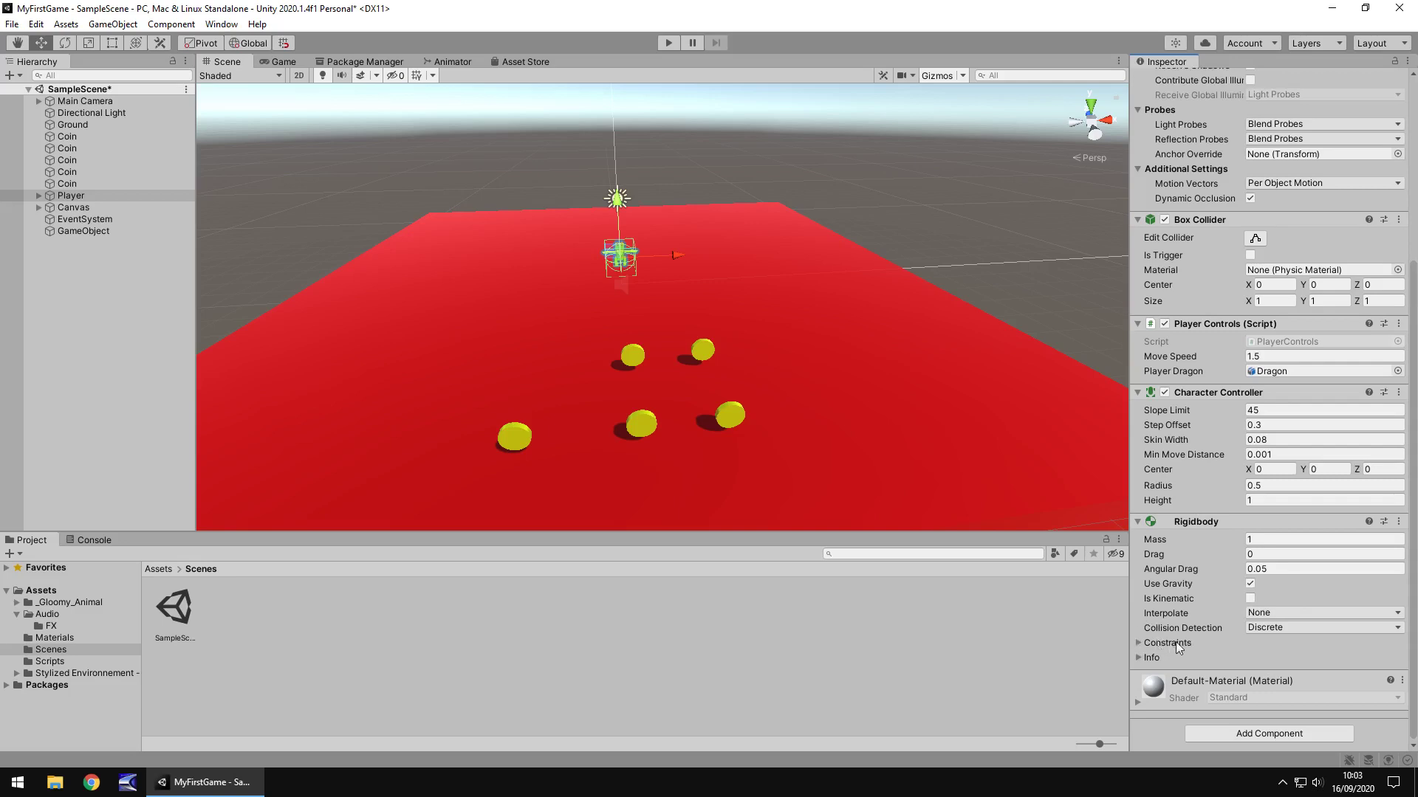
left_click(1138, 642)
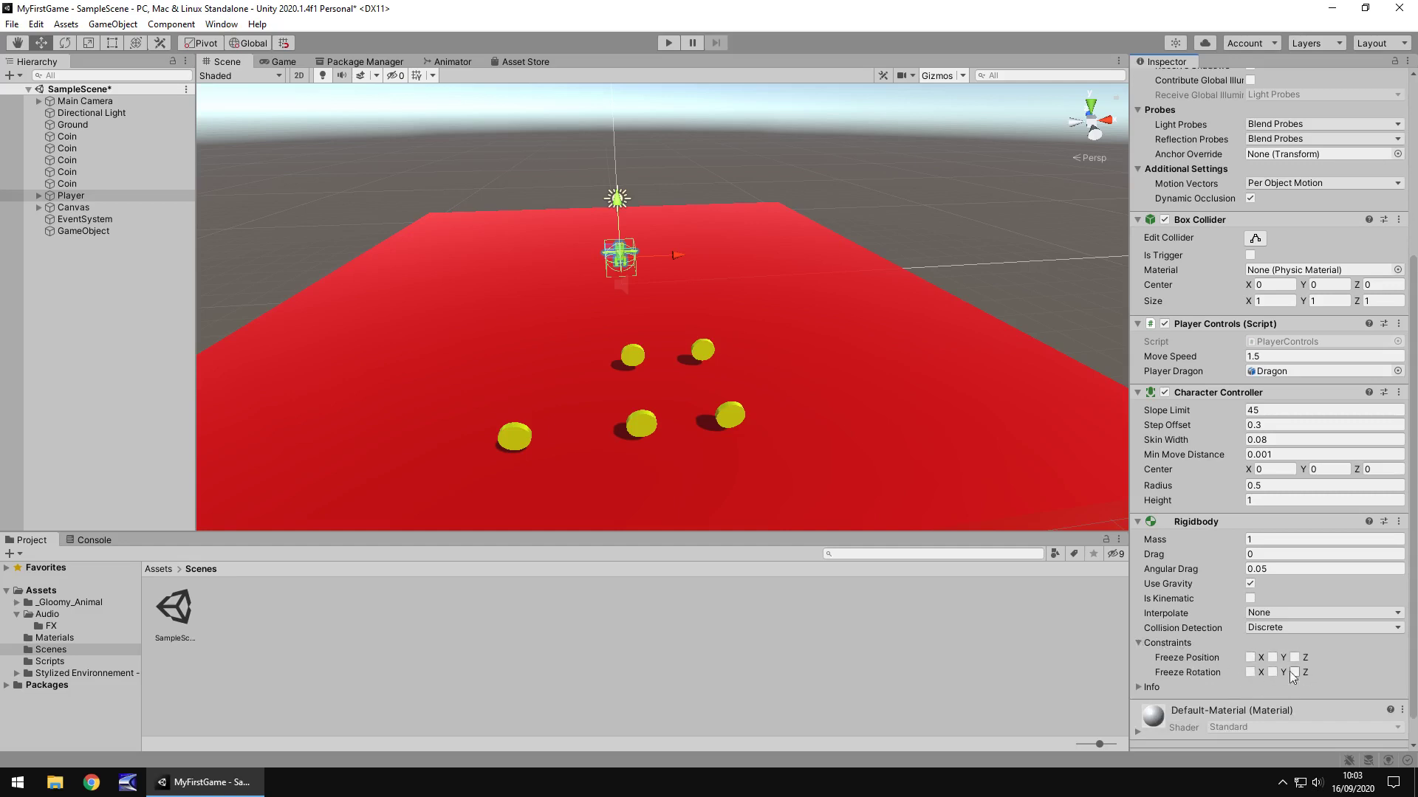
- Run the game and move the dragon to test how it behaves with the Rigidbody, and stop play mode
left_click(668, 43)
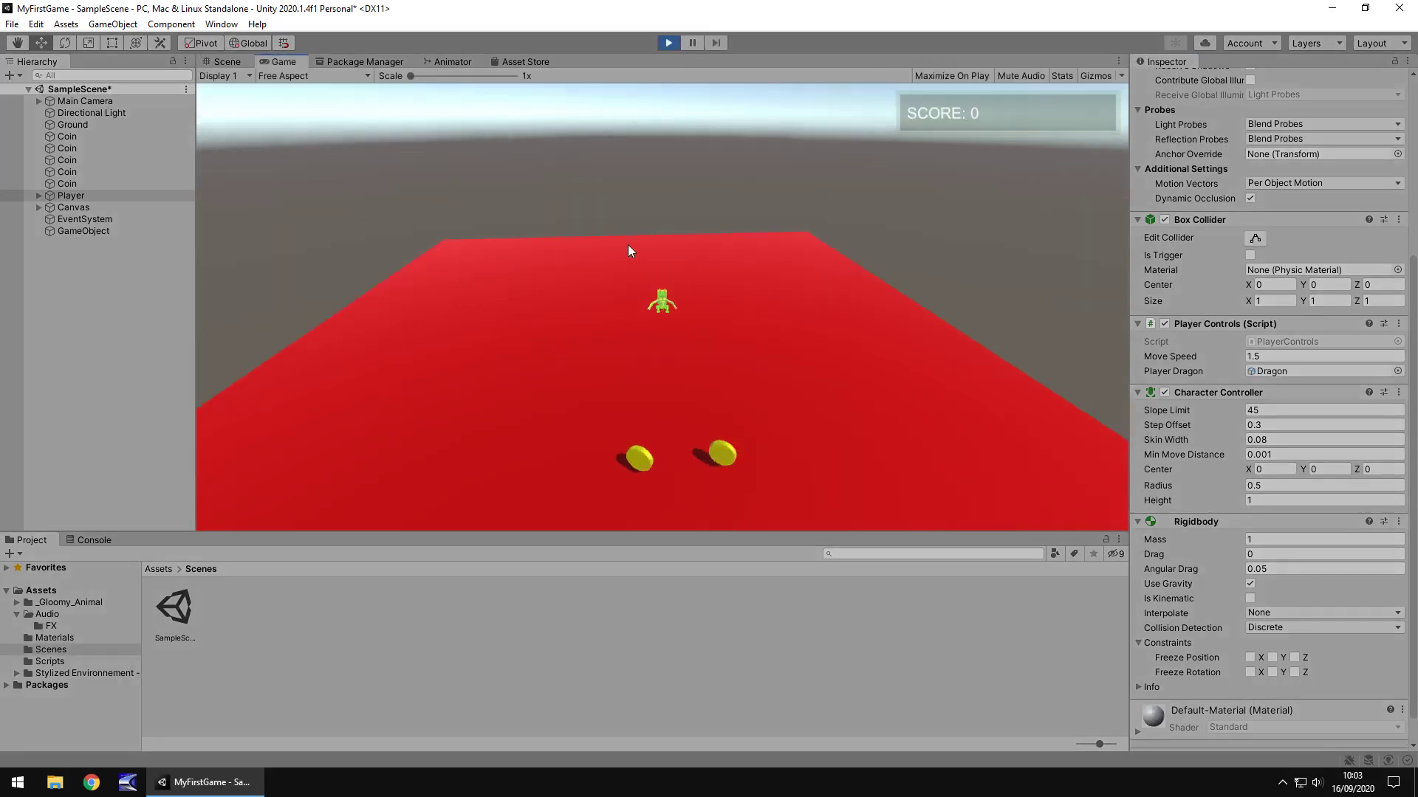
key("d")
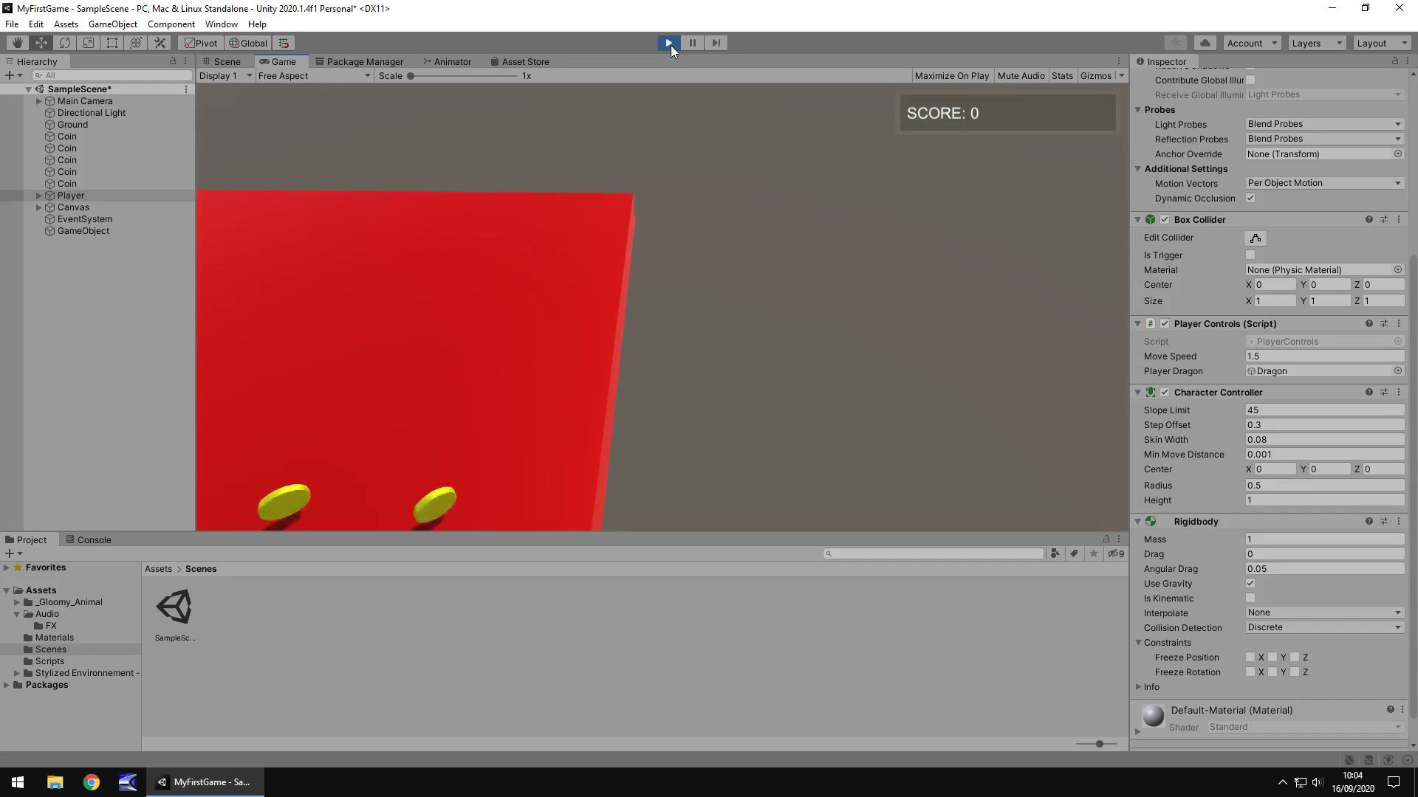
left_click(669, 43)
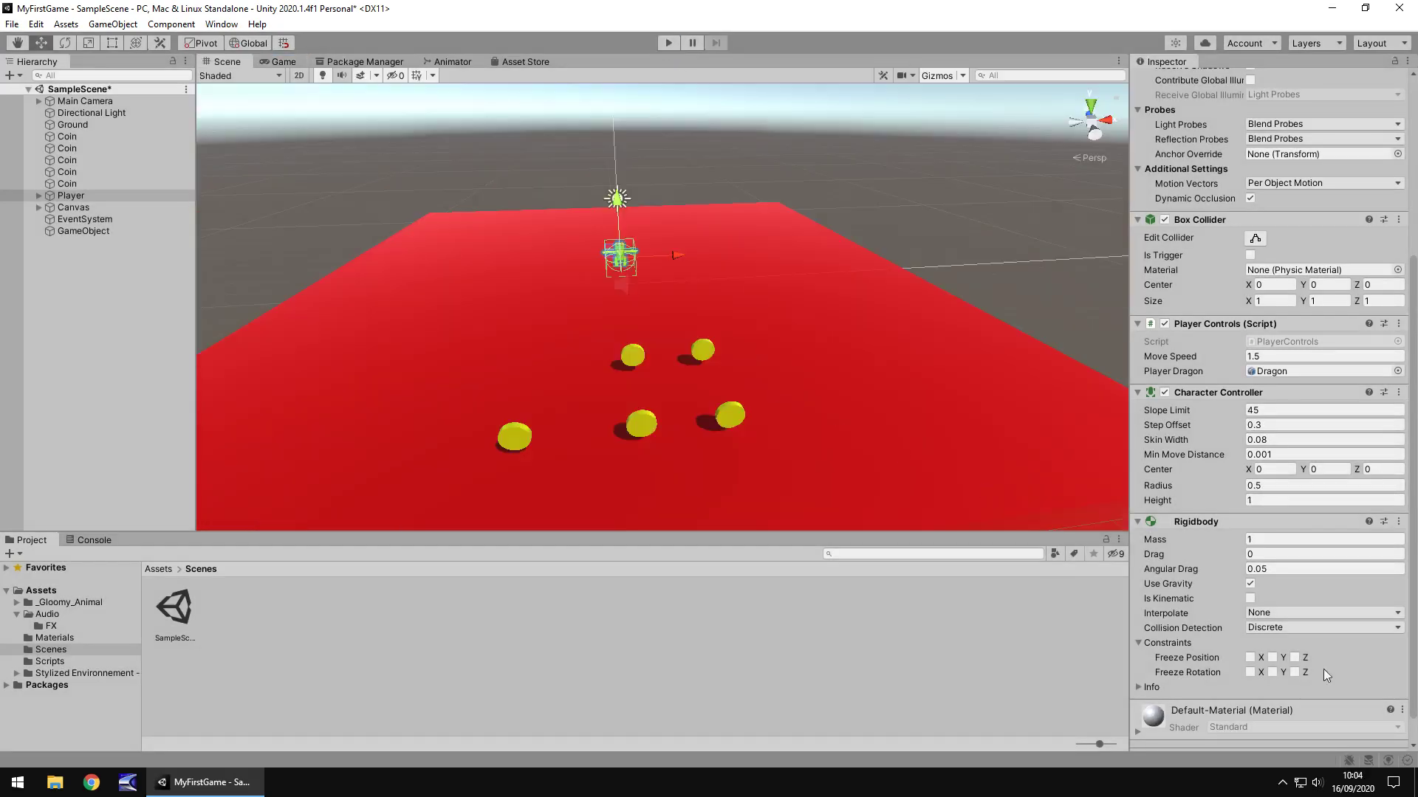
- Freeze the Player Rigidbody's position and rotation on X, Y and Z, and play-test moving the dragon through the coins
left_click(1258, 658)
left_click(1294, 672)
left_click(668, 43)
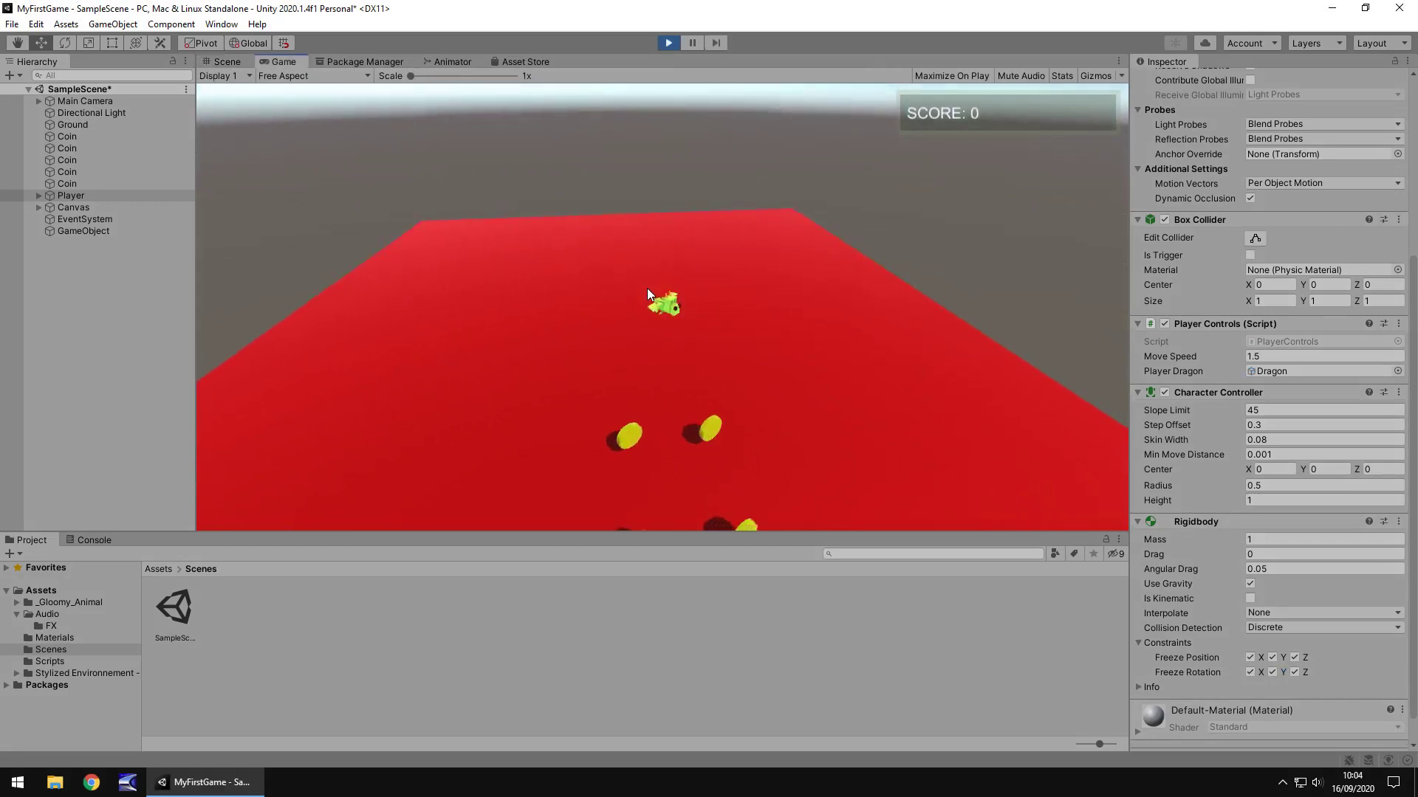
key("d")
key("s")
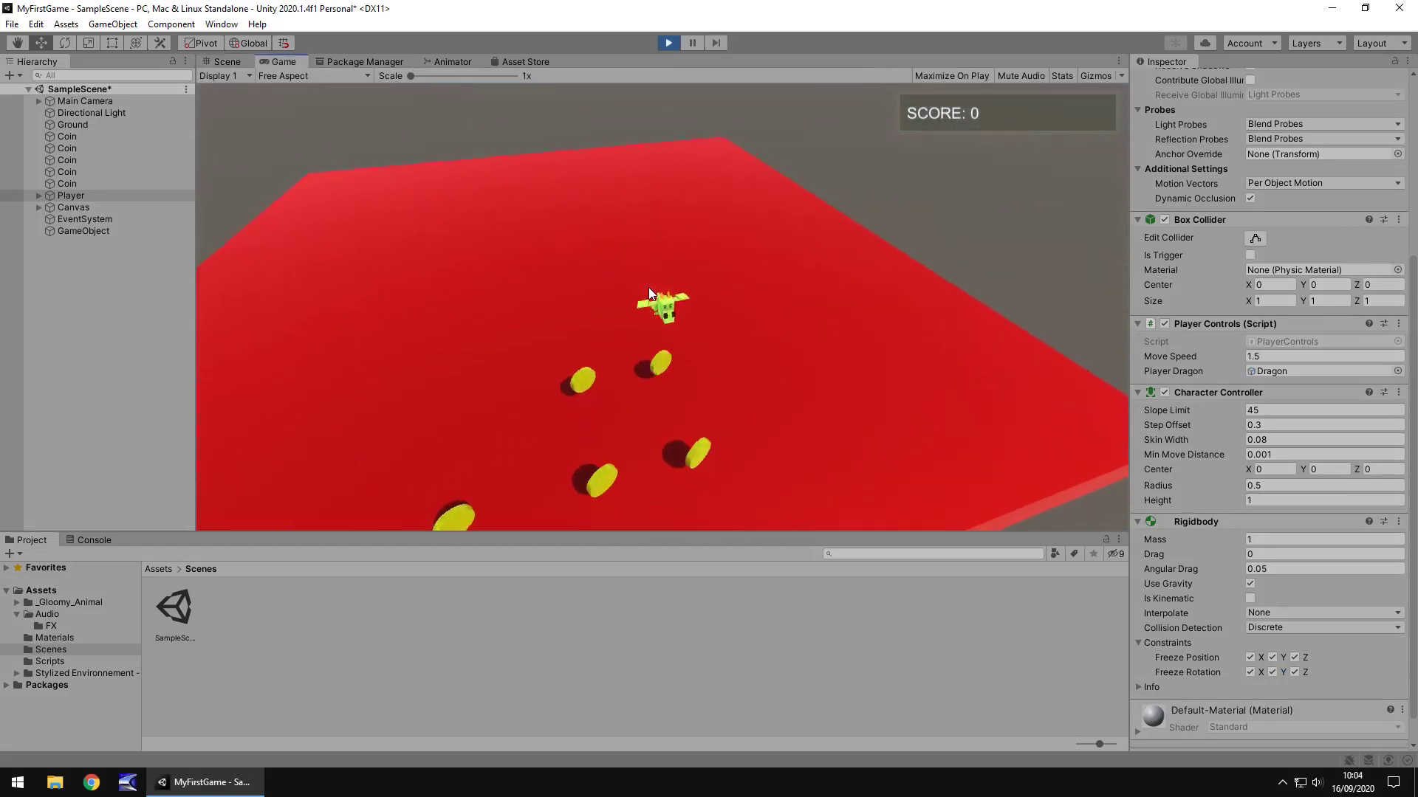
key("a")
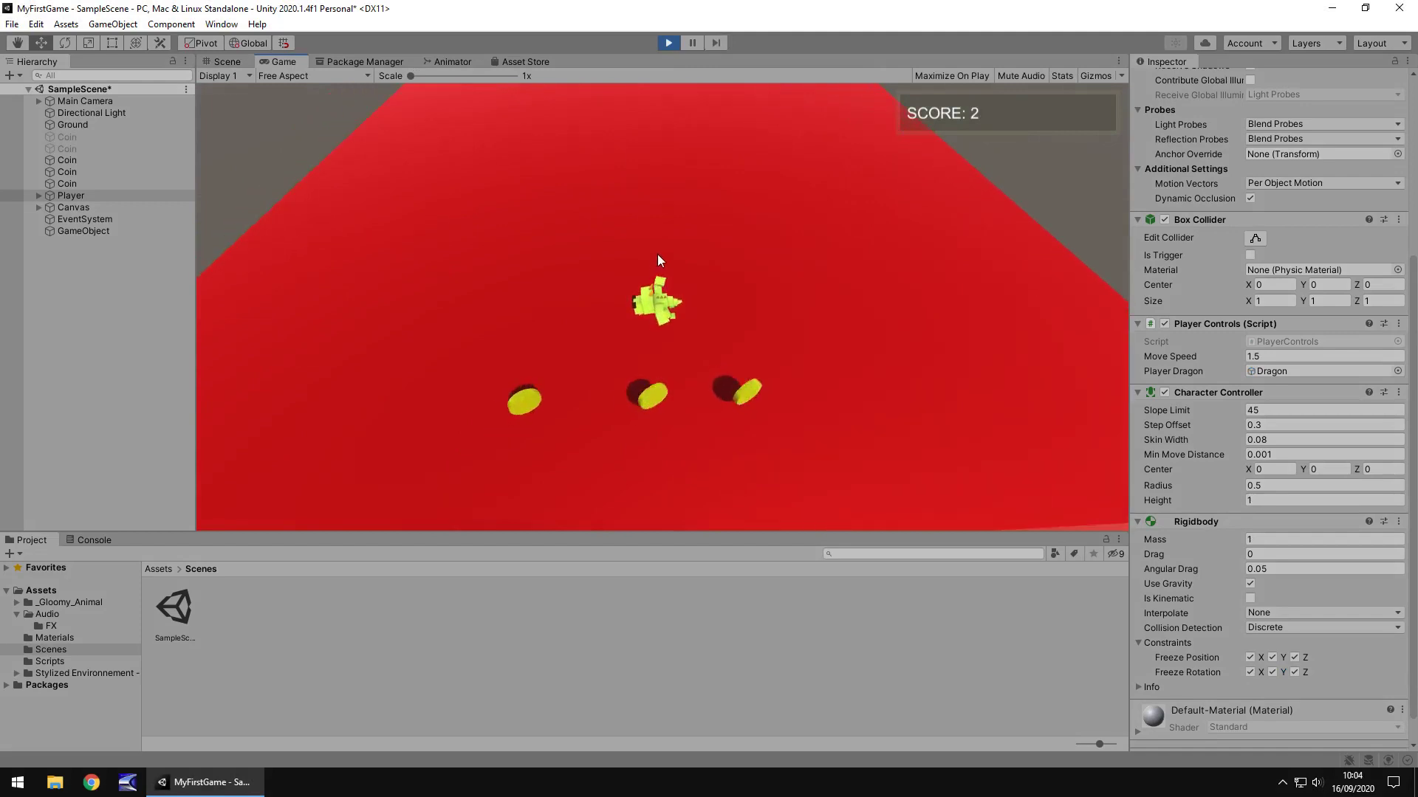
left_click(665, 43)
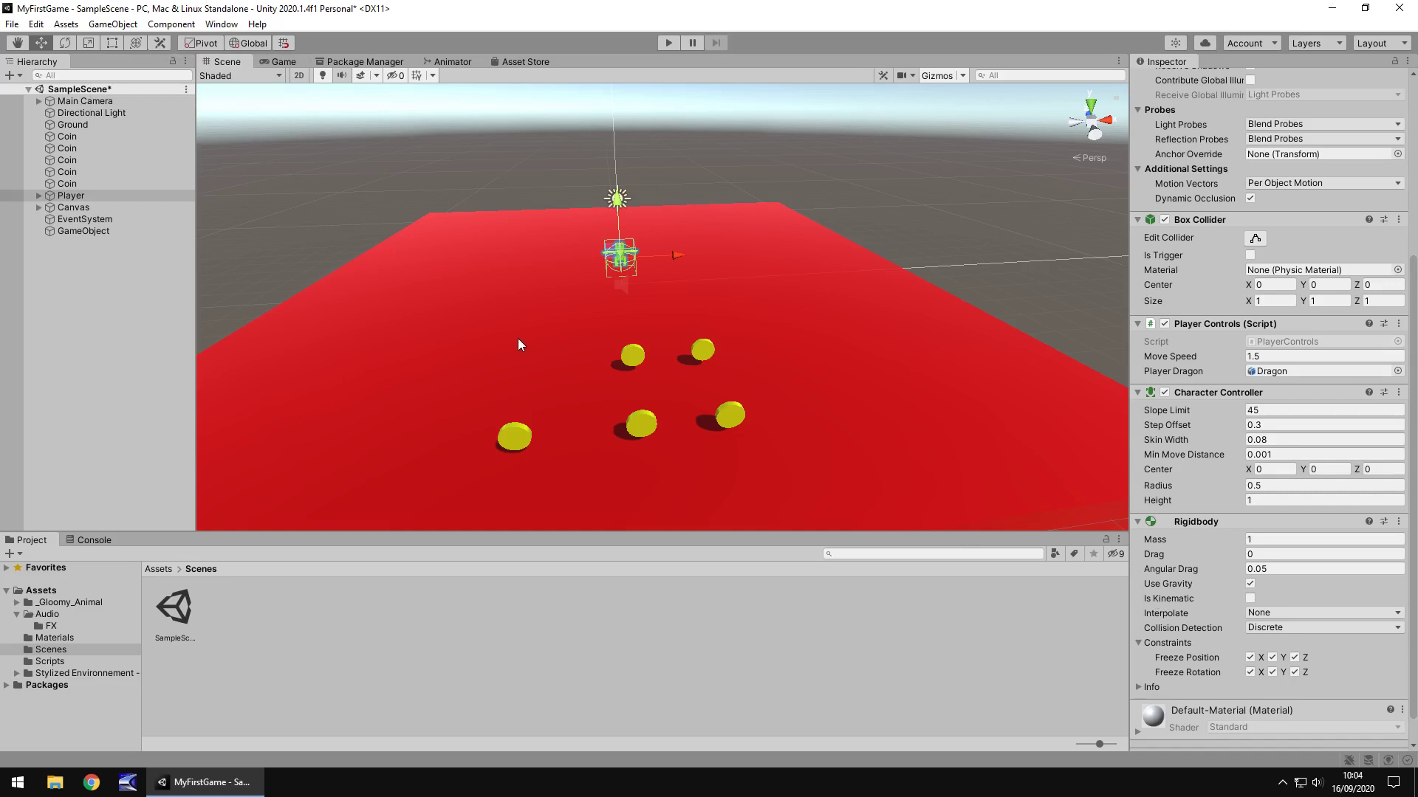
- Add a 3D cube object to the scene
left_click(118, 26)
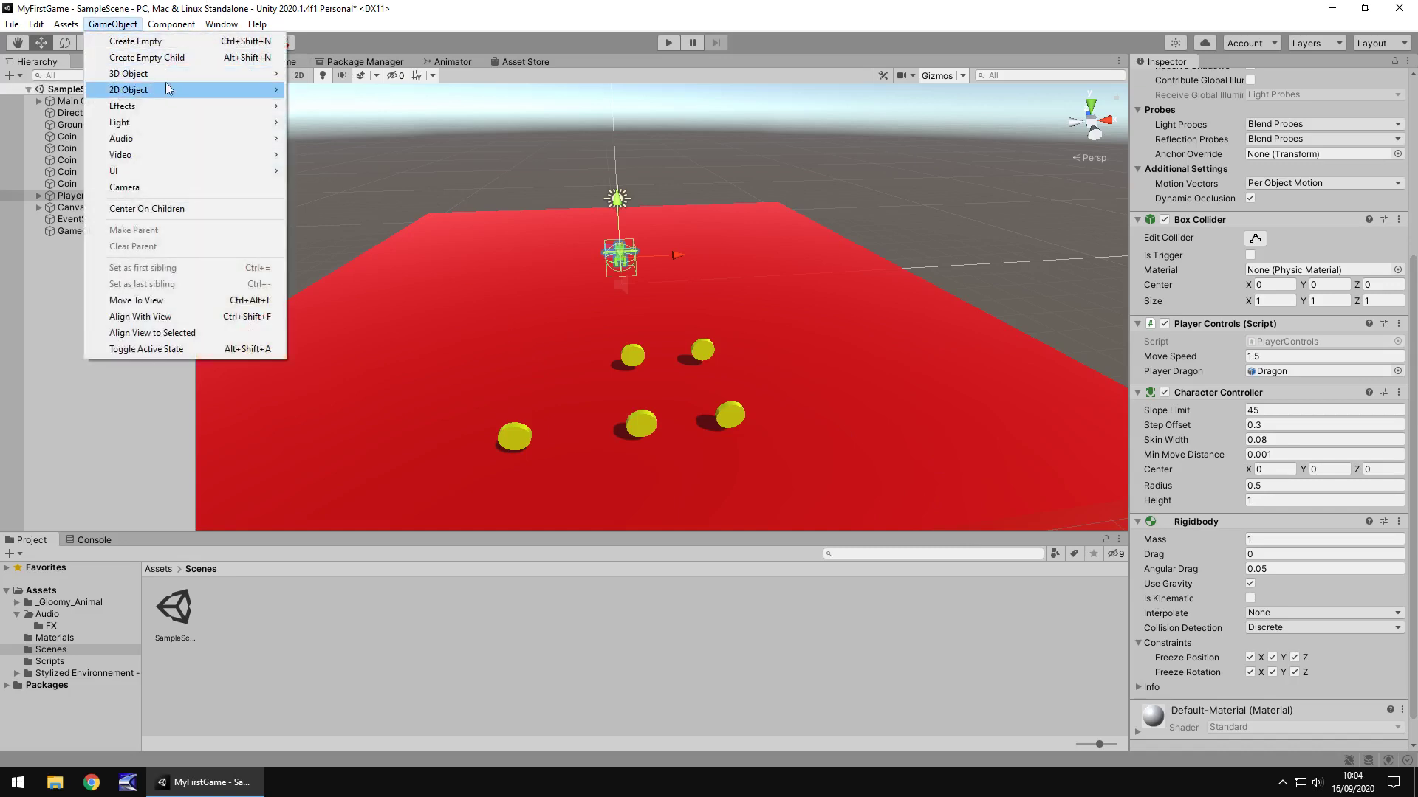
mouse_move(153, 78)
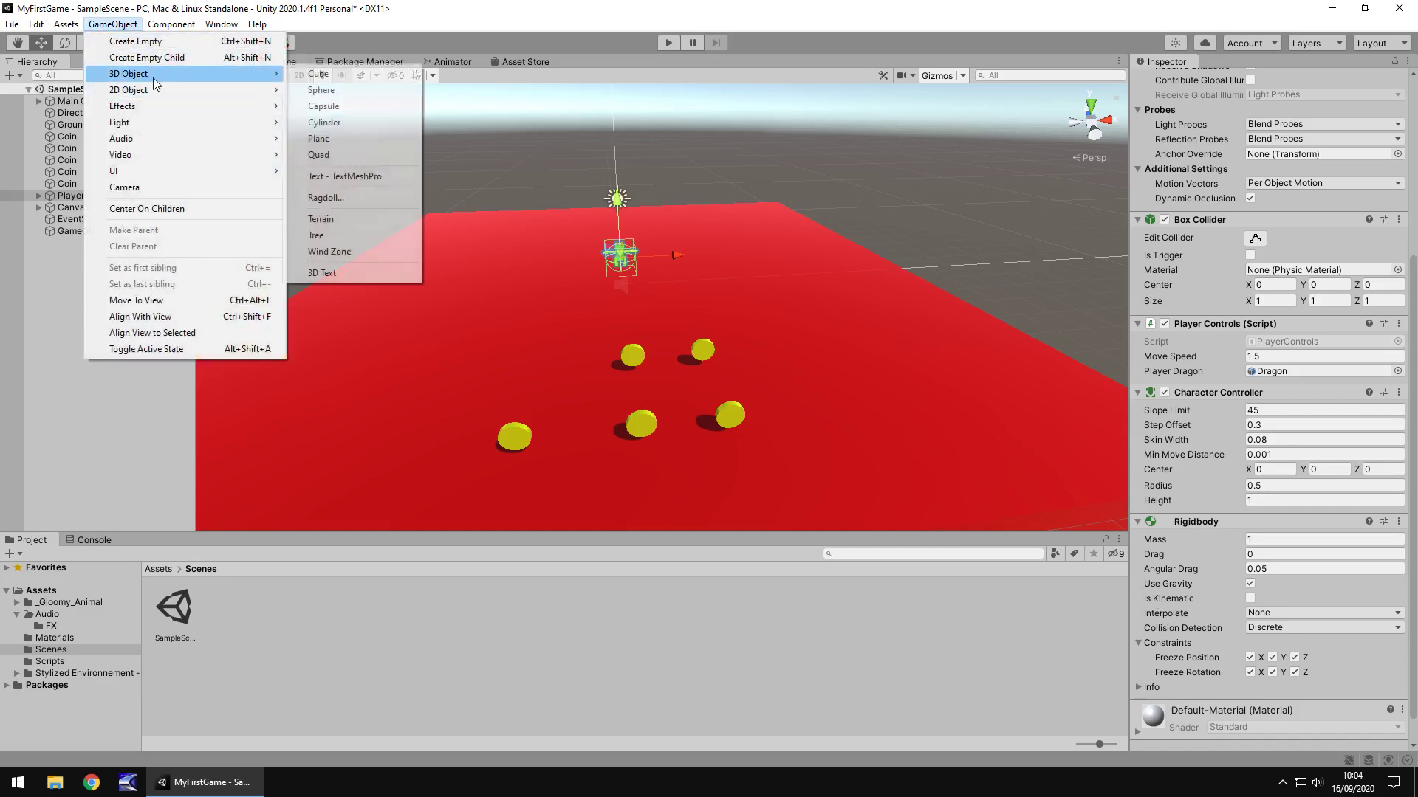
left_click(351, 76)
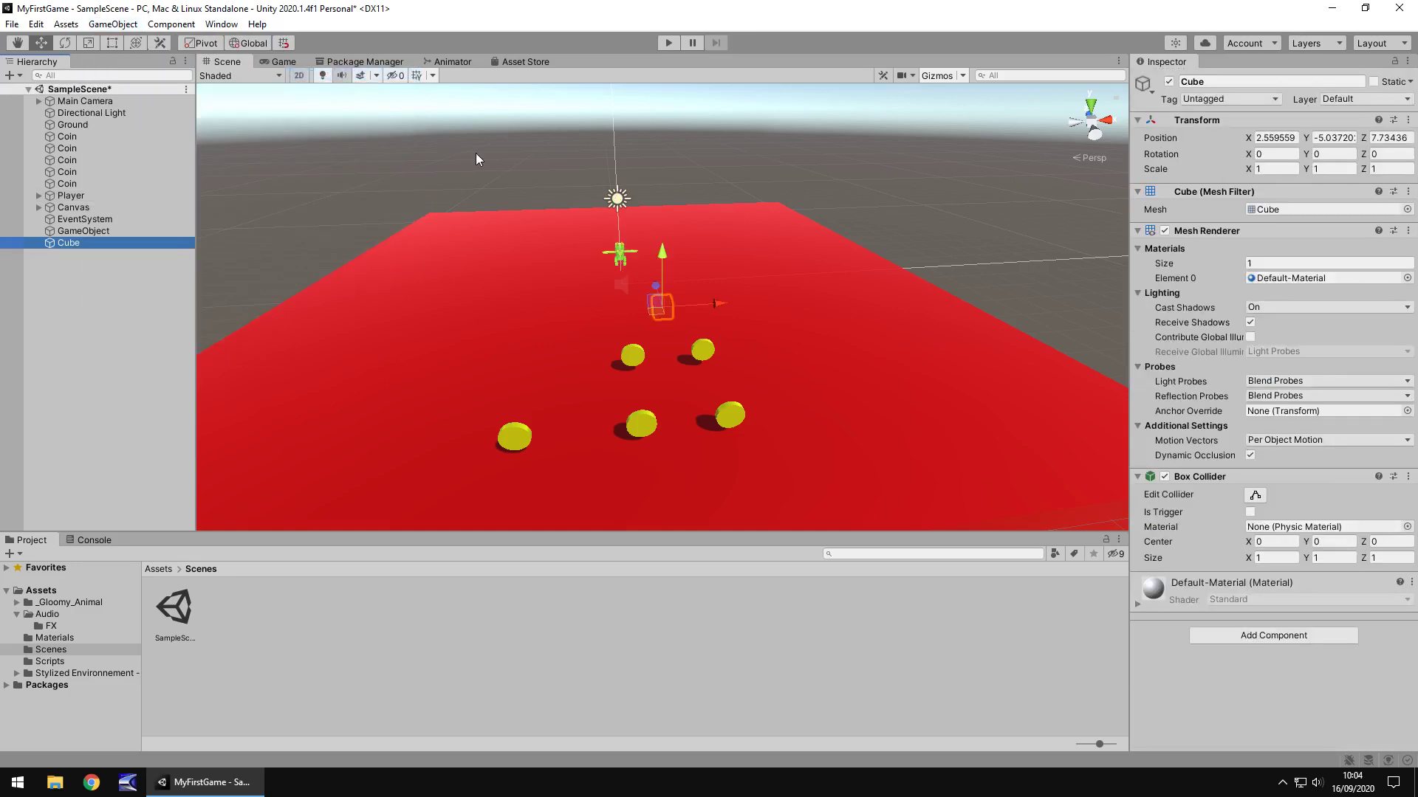
- Set the cube's position to 0, 0, 0 and move it from there to X 5.5, Y 1, beside the Player
left_click(1277, 138)
type("0")
key("Tab")
type("0")
key("Tab")
type("0")
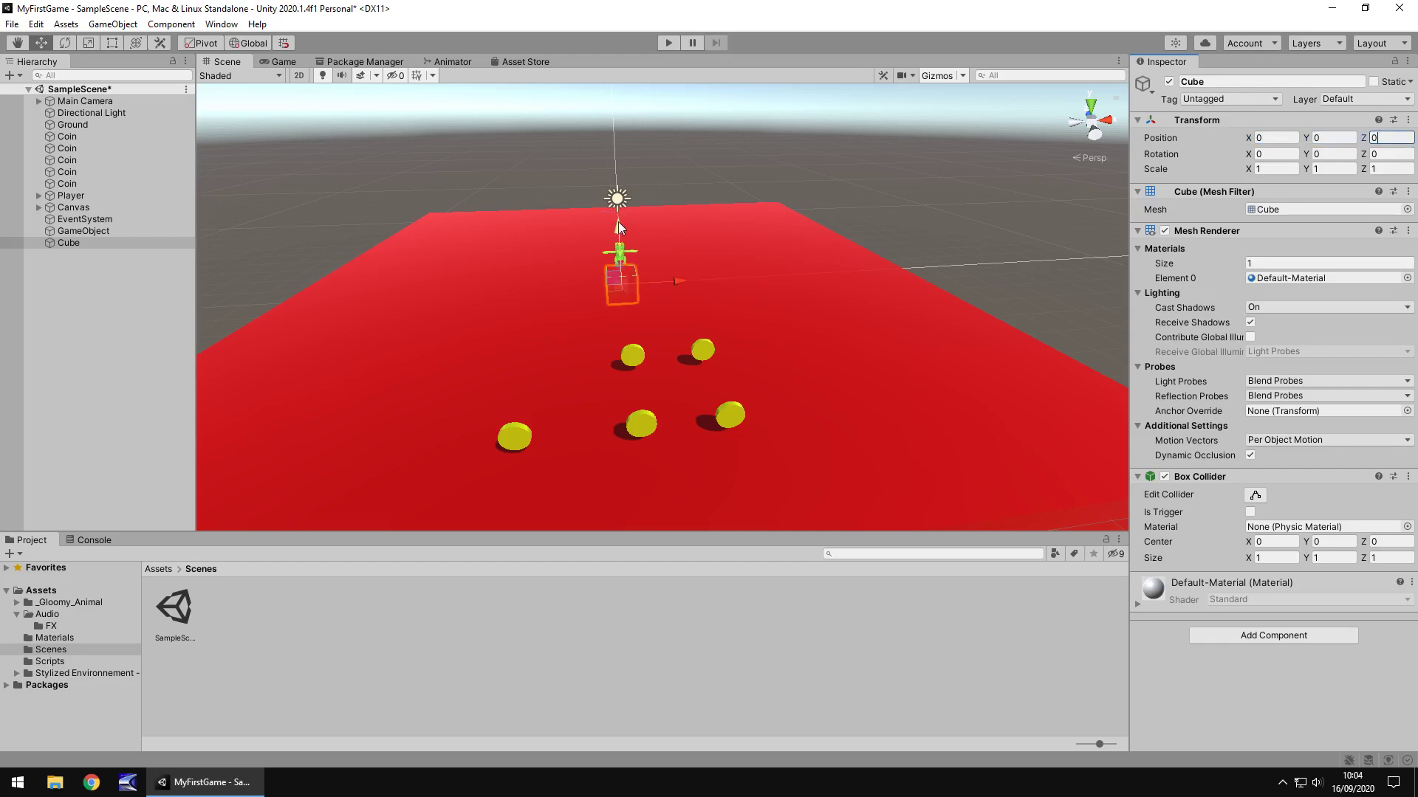
left_click_drag(618, 221, 618, 191, "ctrl")
left_click_drag(663, 254, 824, 255, "ctrl")
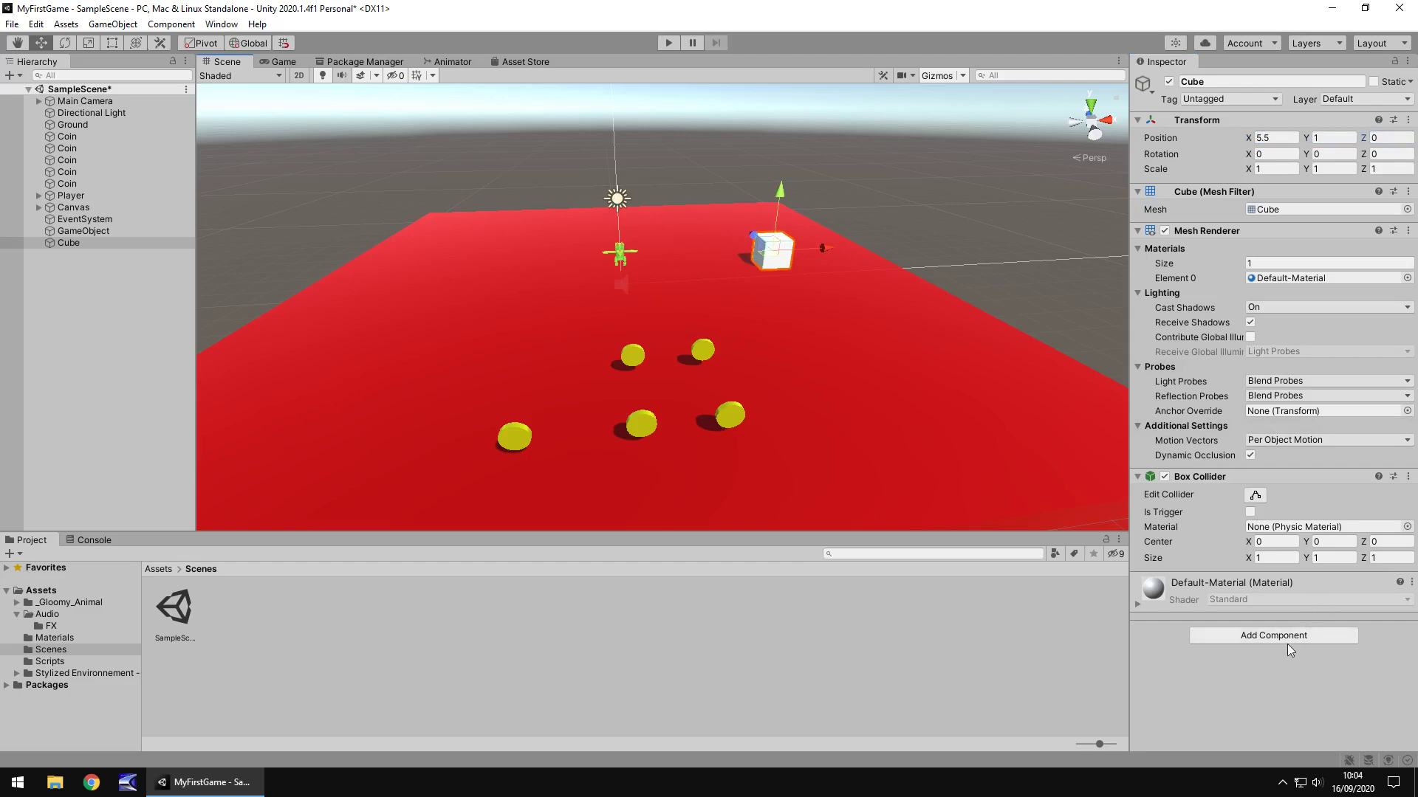
- Add a Rigidbody physics component to the cube with gravity left on
left_click(1264, 639)
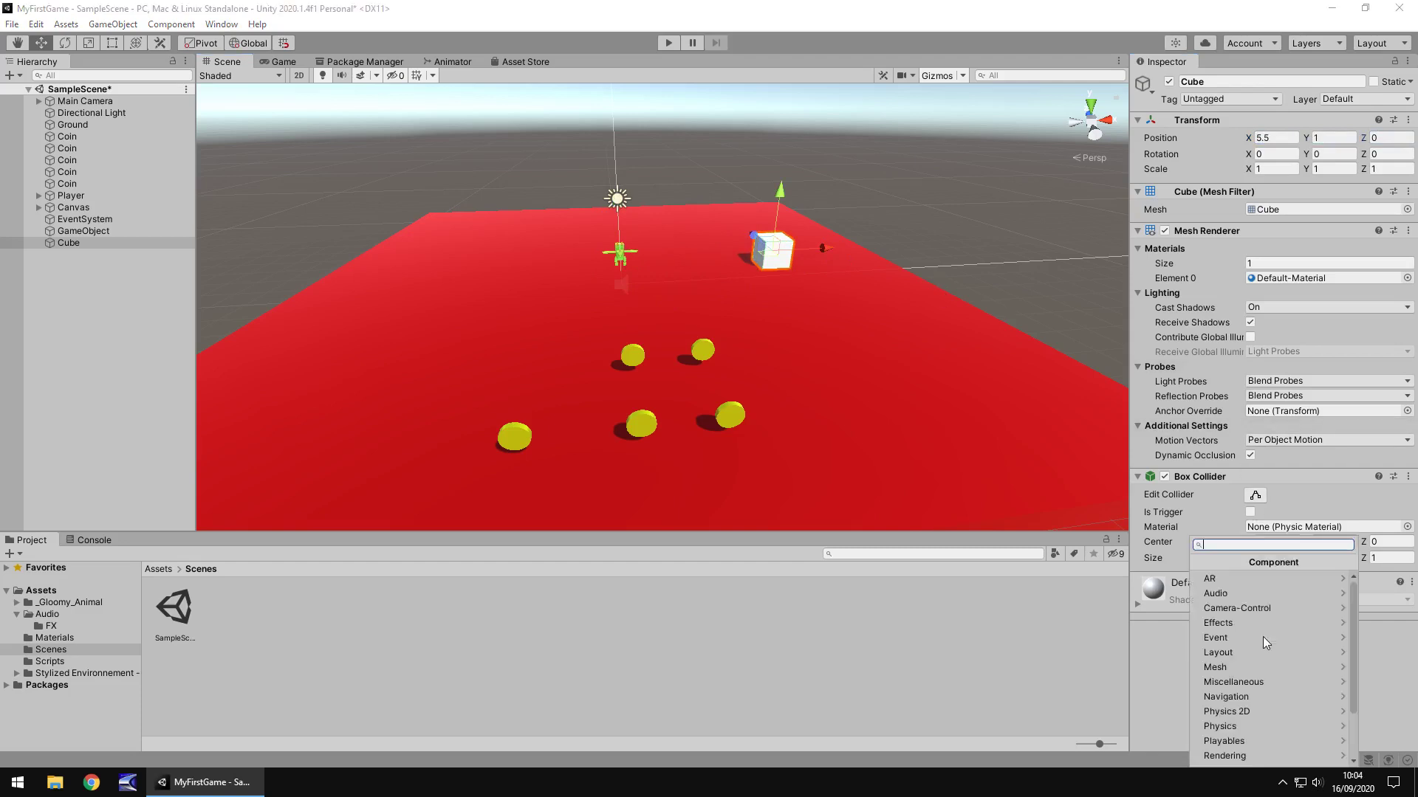
left_click(1233, 725)
left_click(1232, 724)
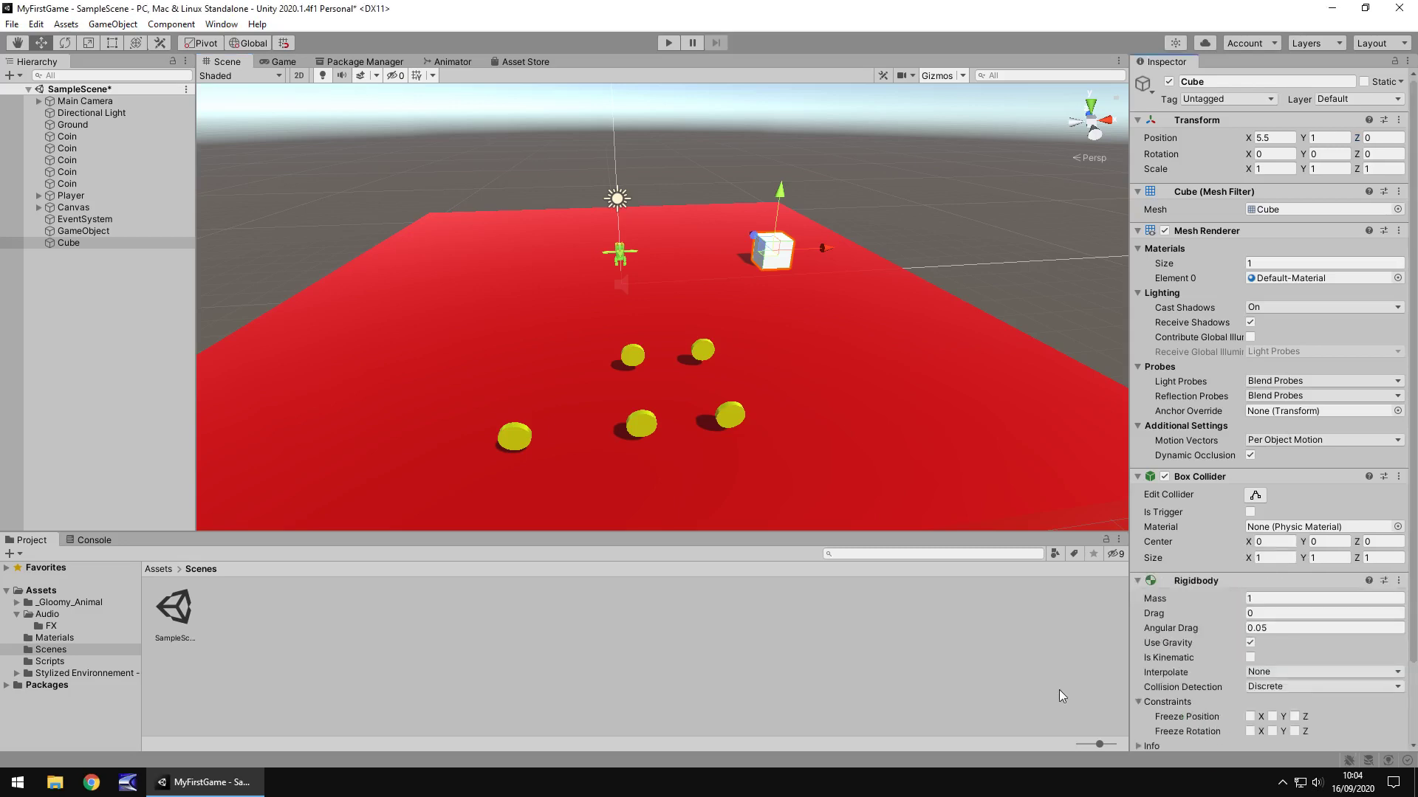
scroll(1186, 644, "down", 3)
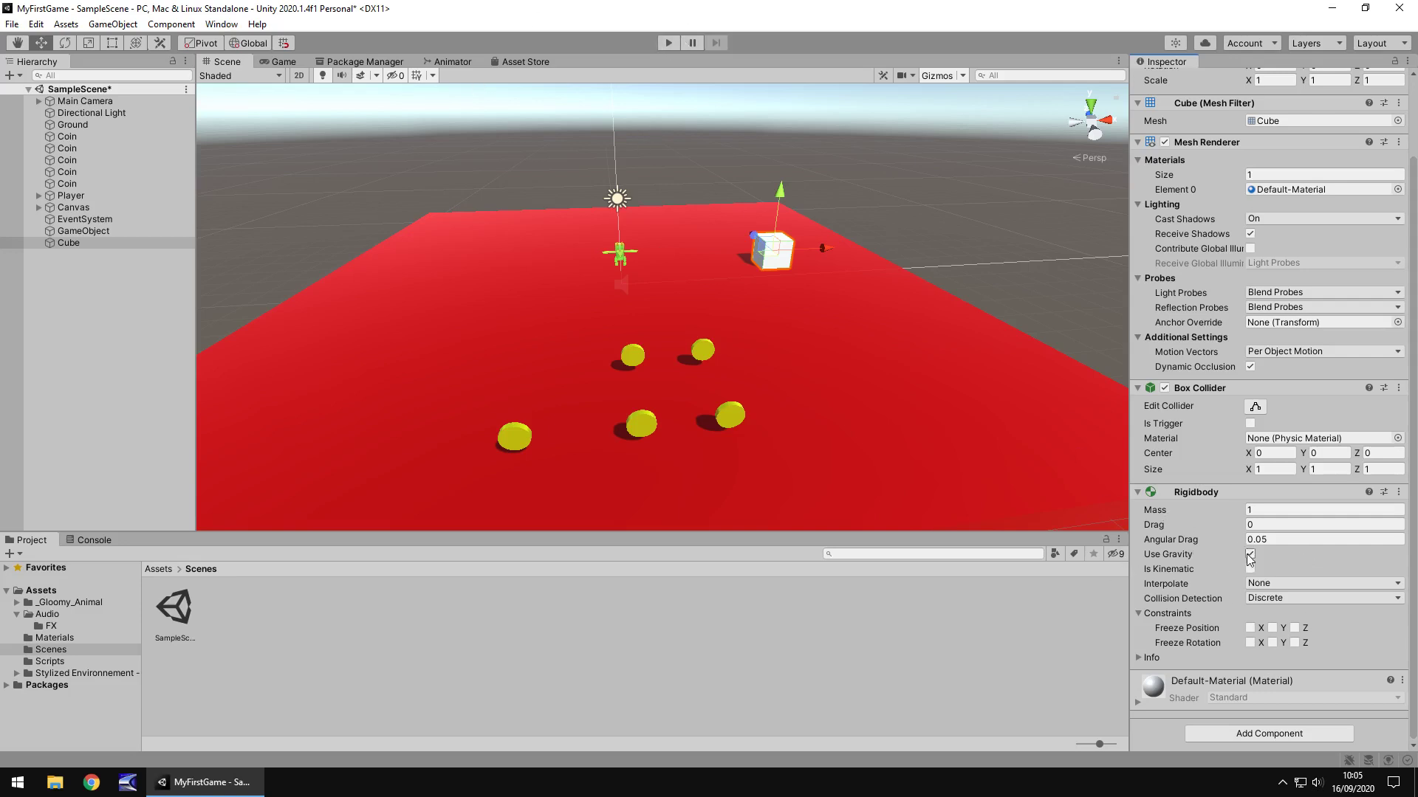
- Run the game and steer the dragon into the cube to test their collision, and stop play mode
left_click(669, 42)
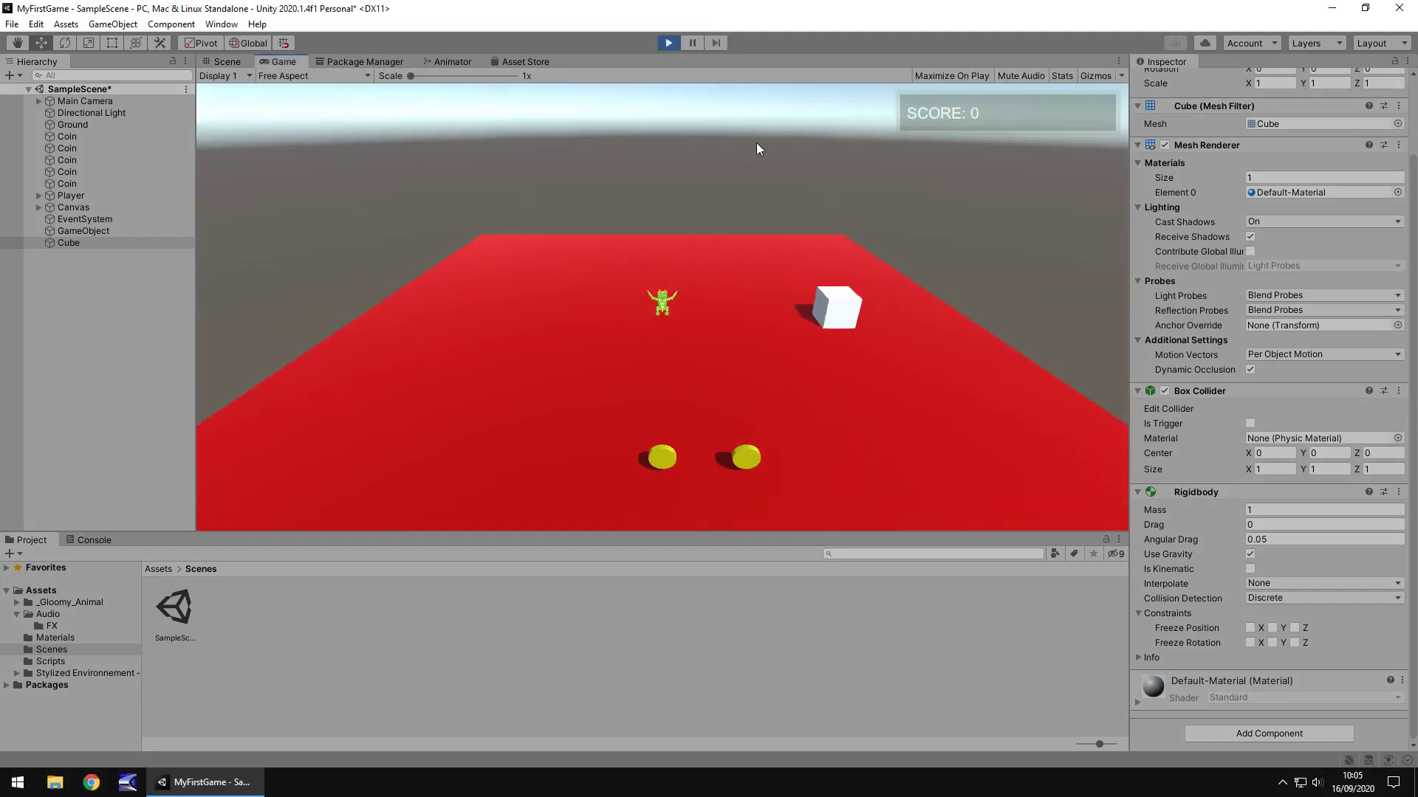
key("d")
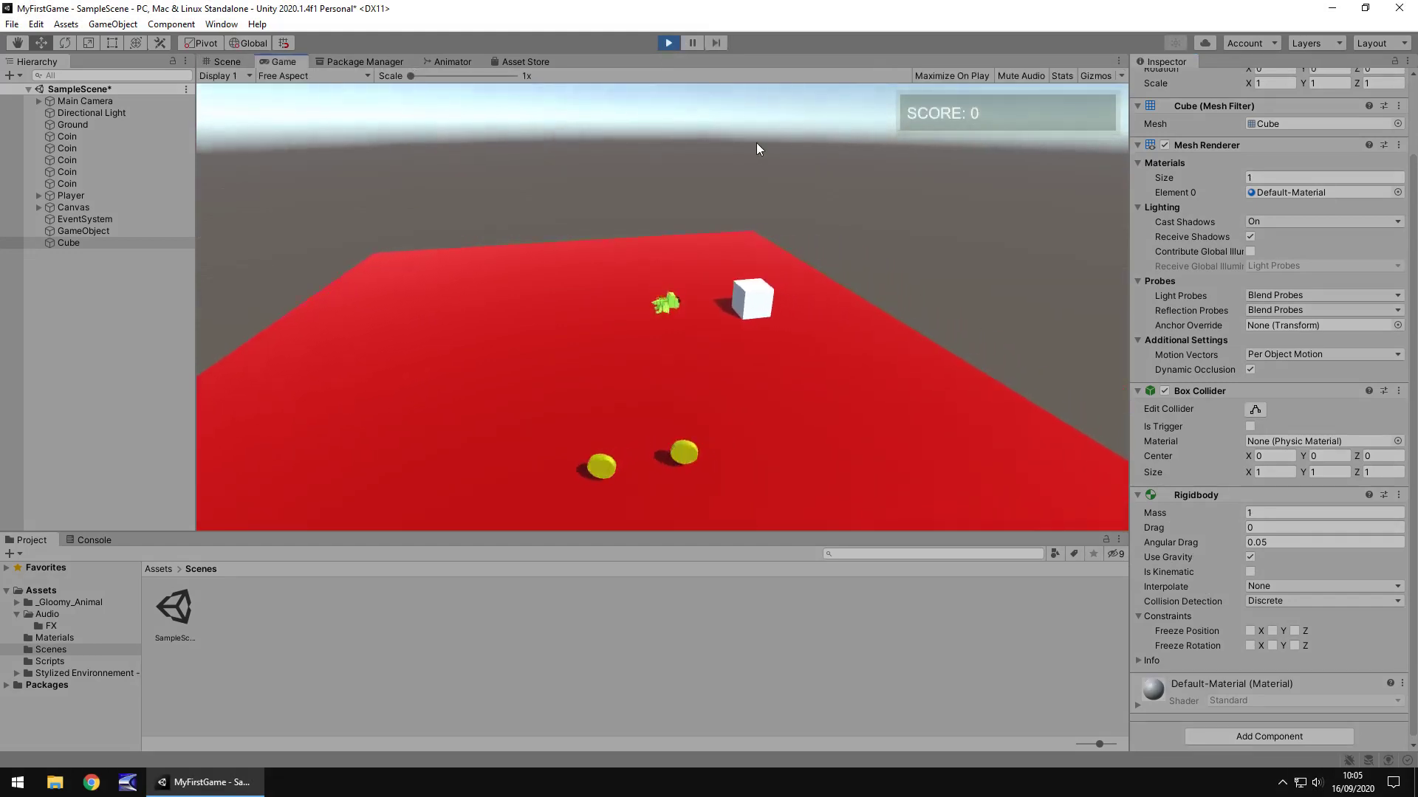
key("Right")
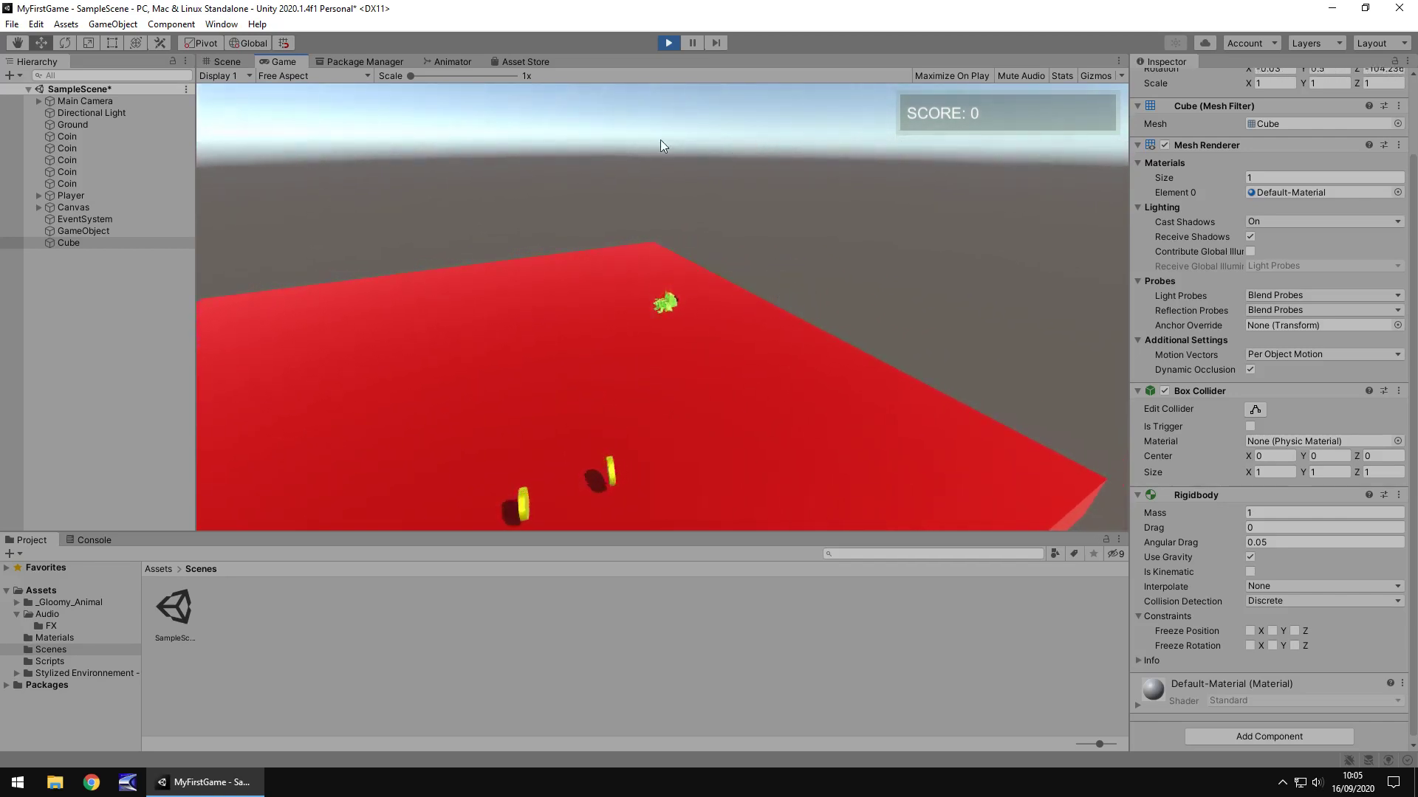
left_click(666, 43)
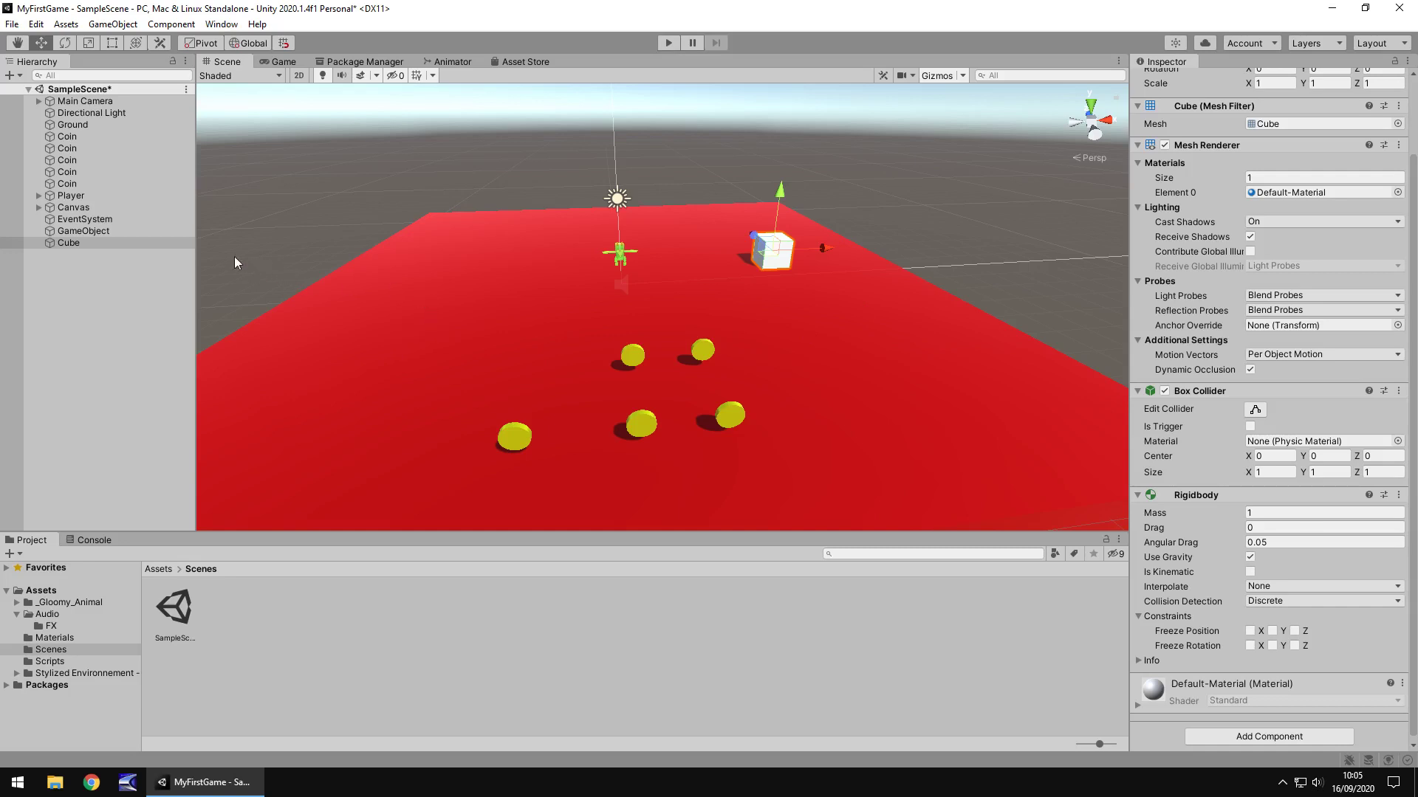
- Remove the Rigidbody component from the Player object
left_click(73, 196)
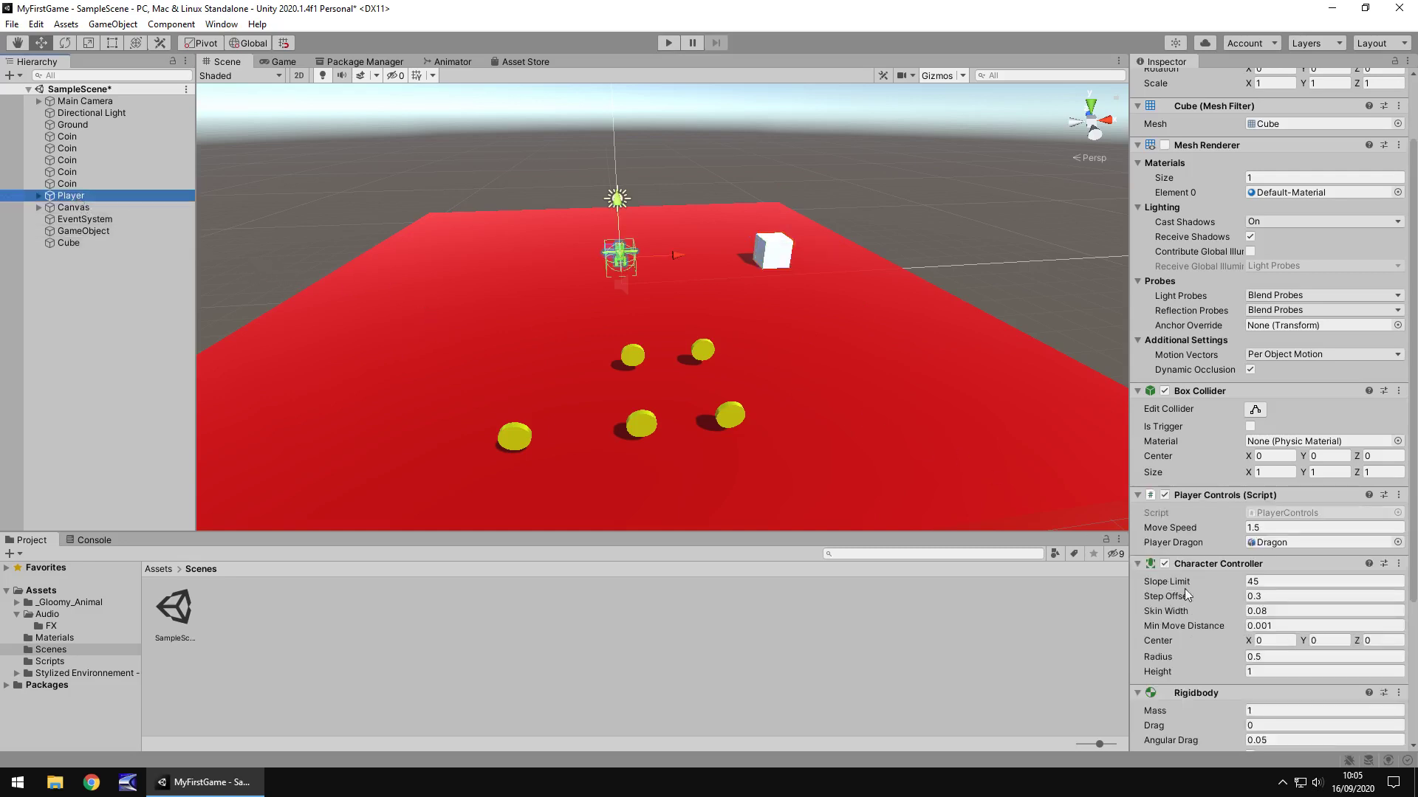
scroll(1265, 591, "down", 5)
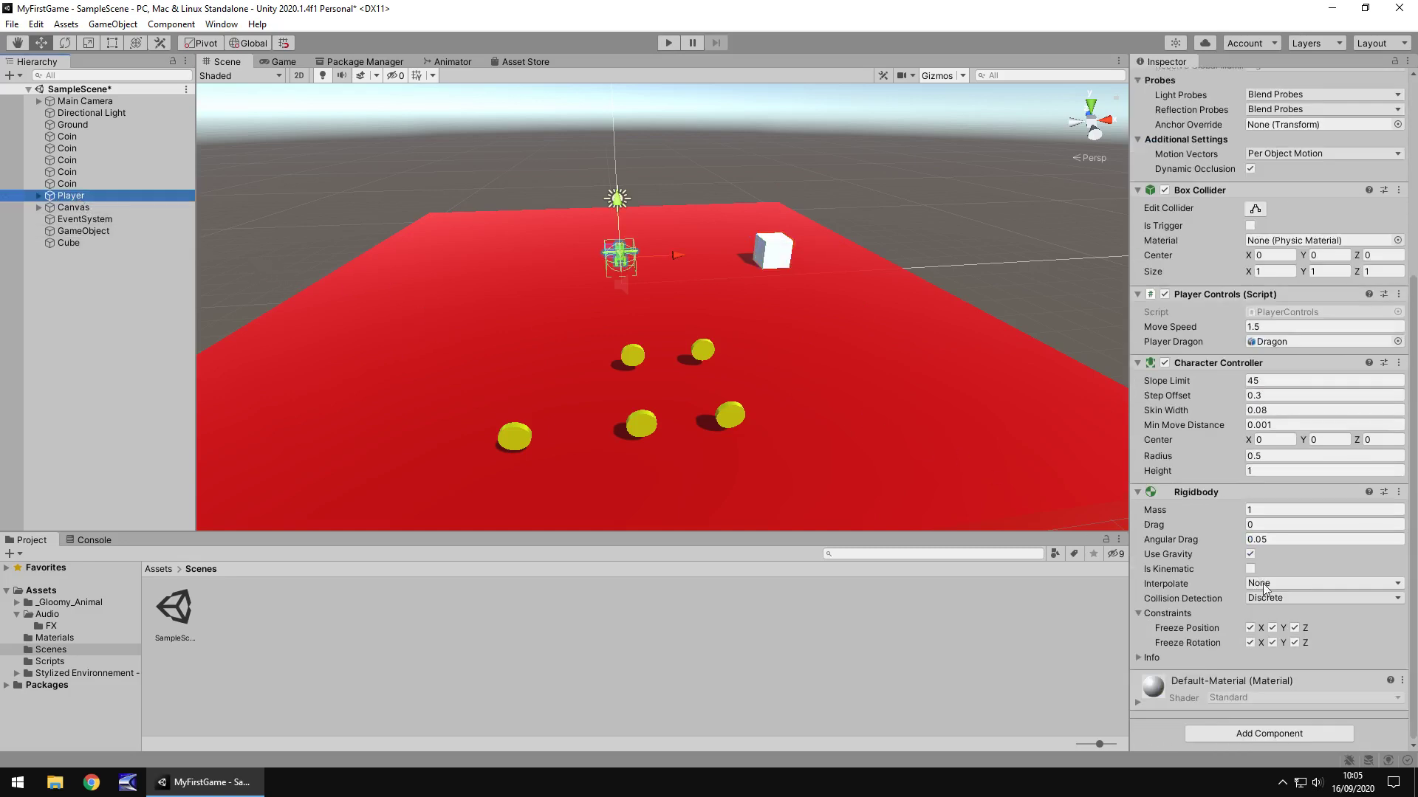
left_click(1251, 629)
left_click(1250, 628)
right_click(1192, 495)
left_click(1257, 520)
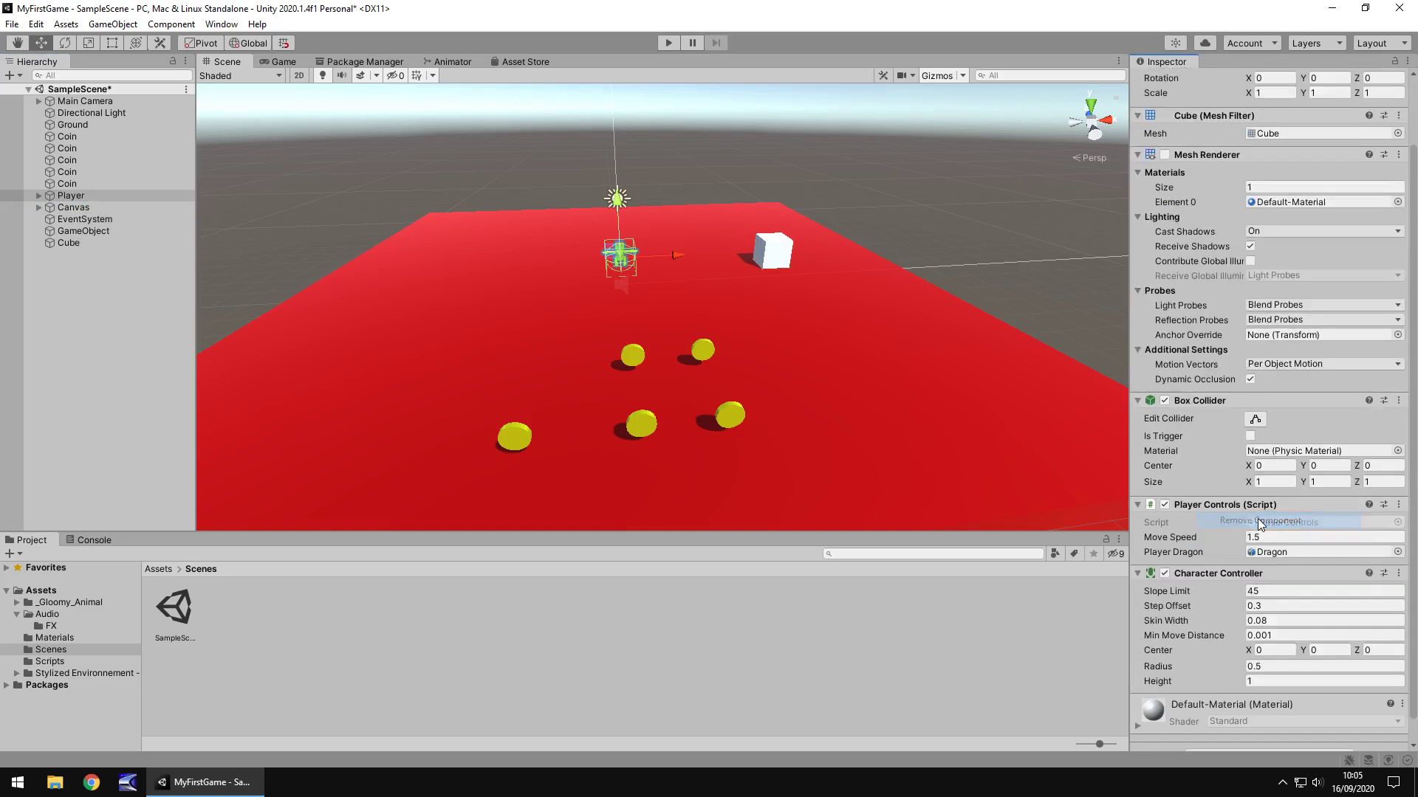
- Run the game without the Player's Rigidbody, steer the dragon into the cube until it leaves the ground, steer back, and stop play mode
left_click(668, 43)
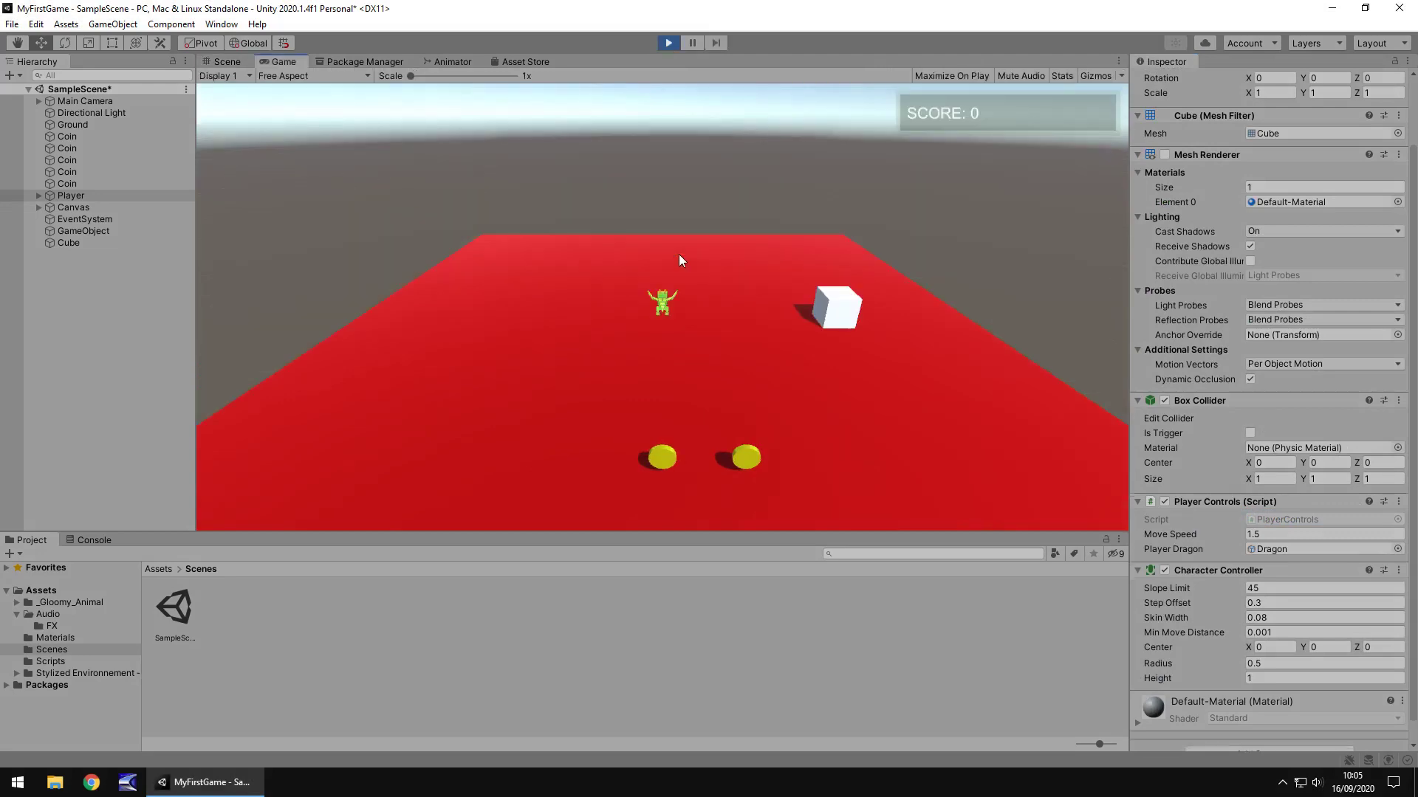
key("d")
key("d")
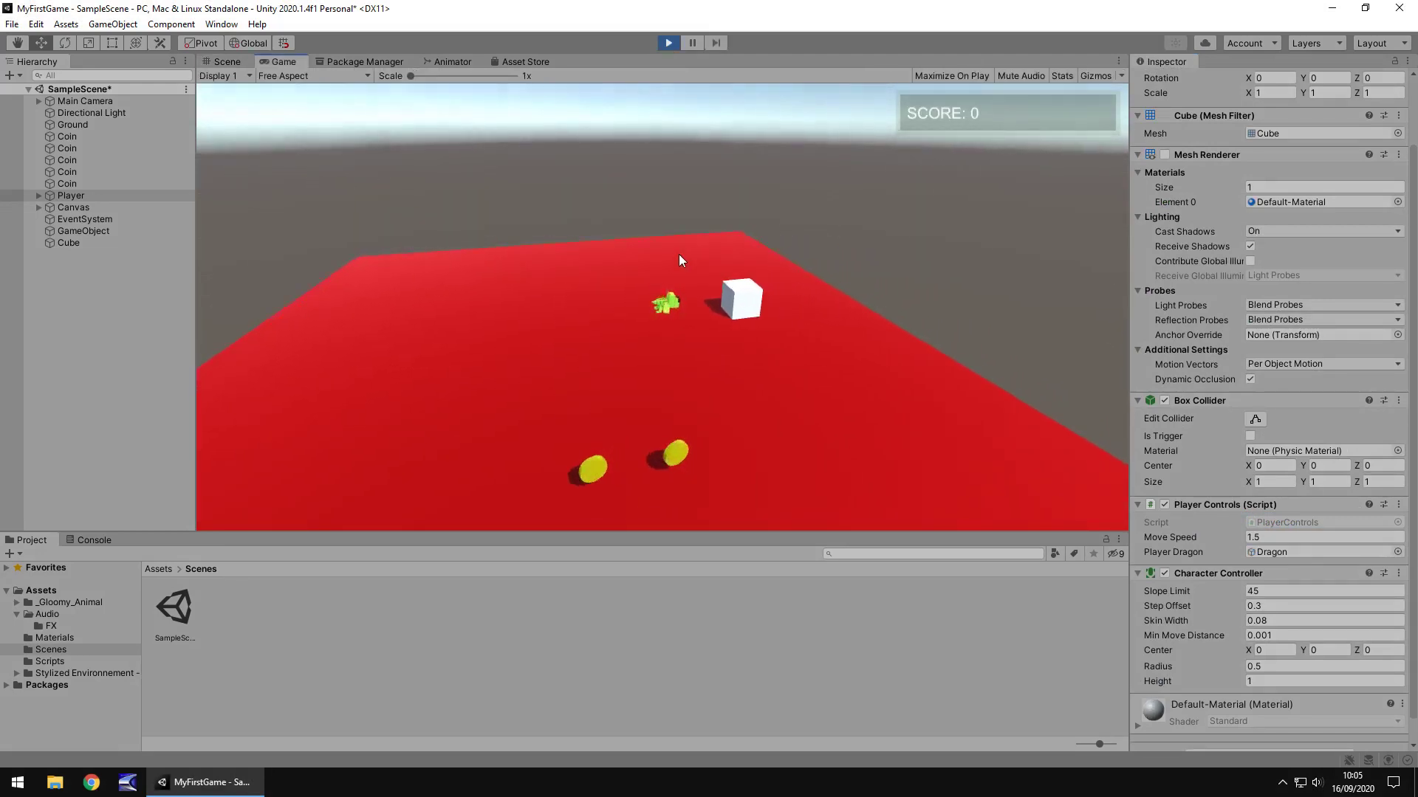
key("Right")
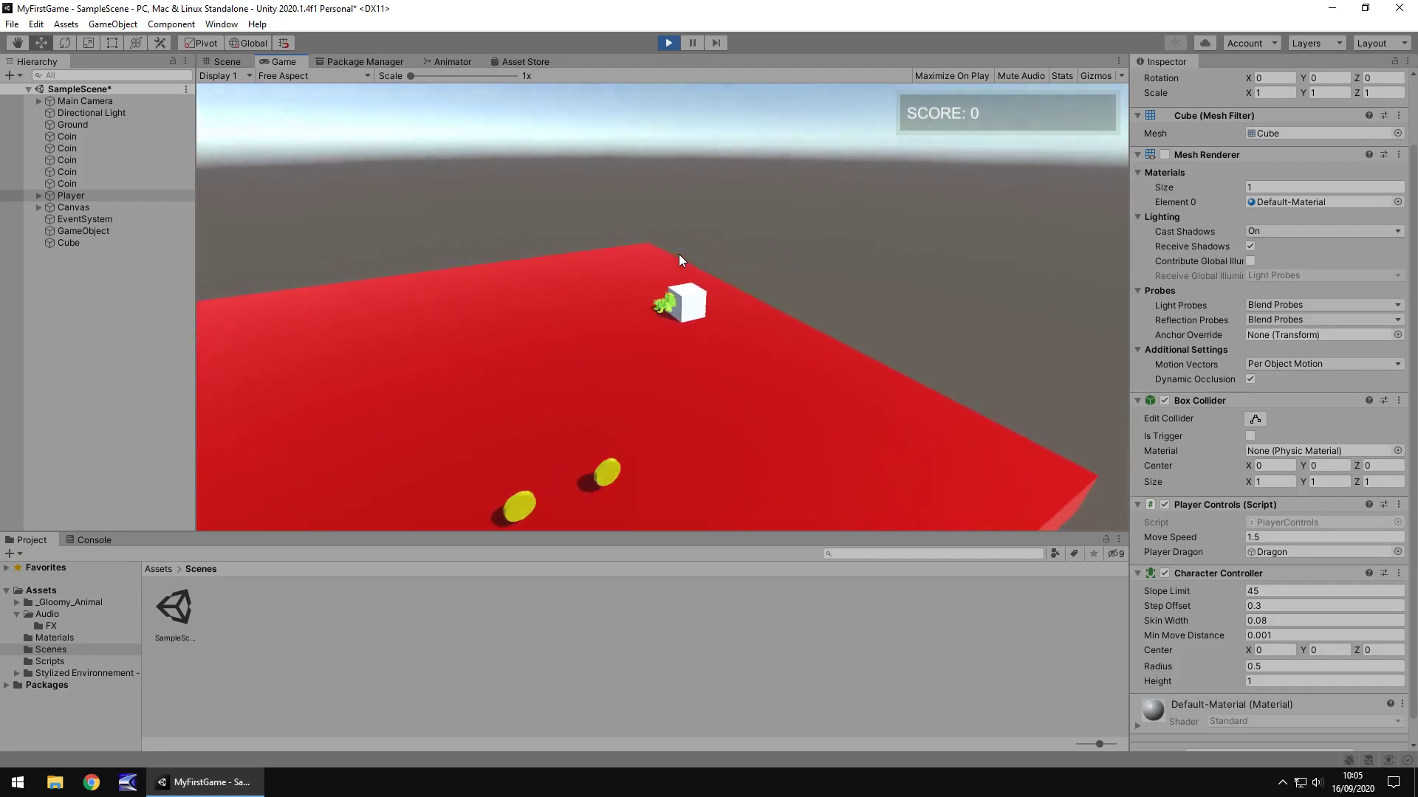
key("d")
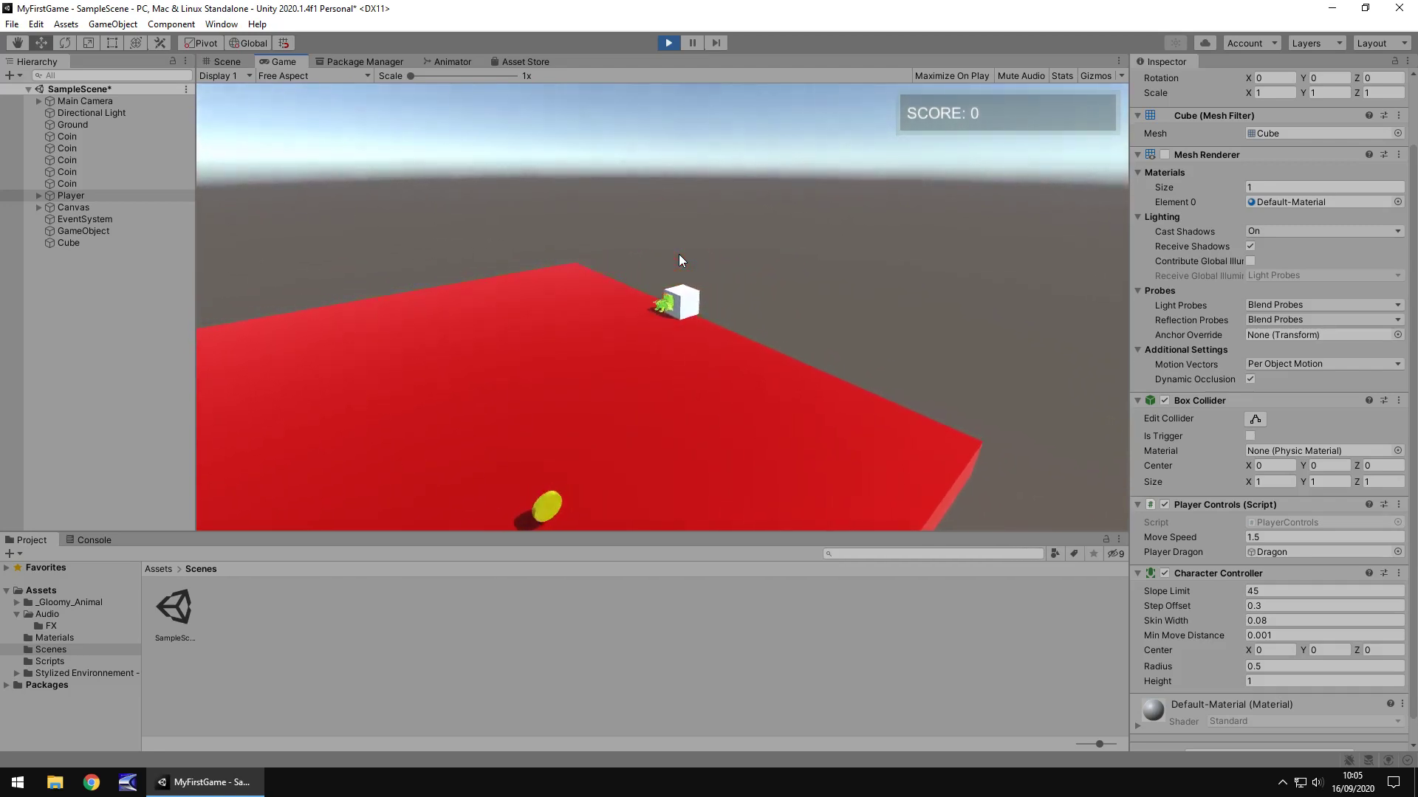
key("Up")
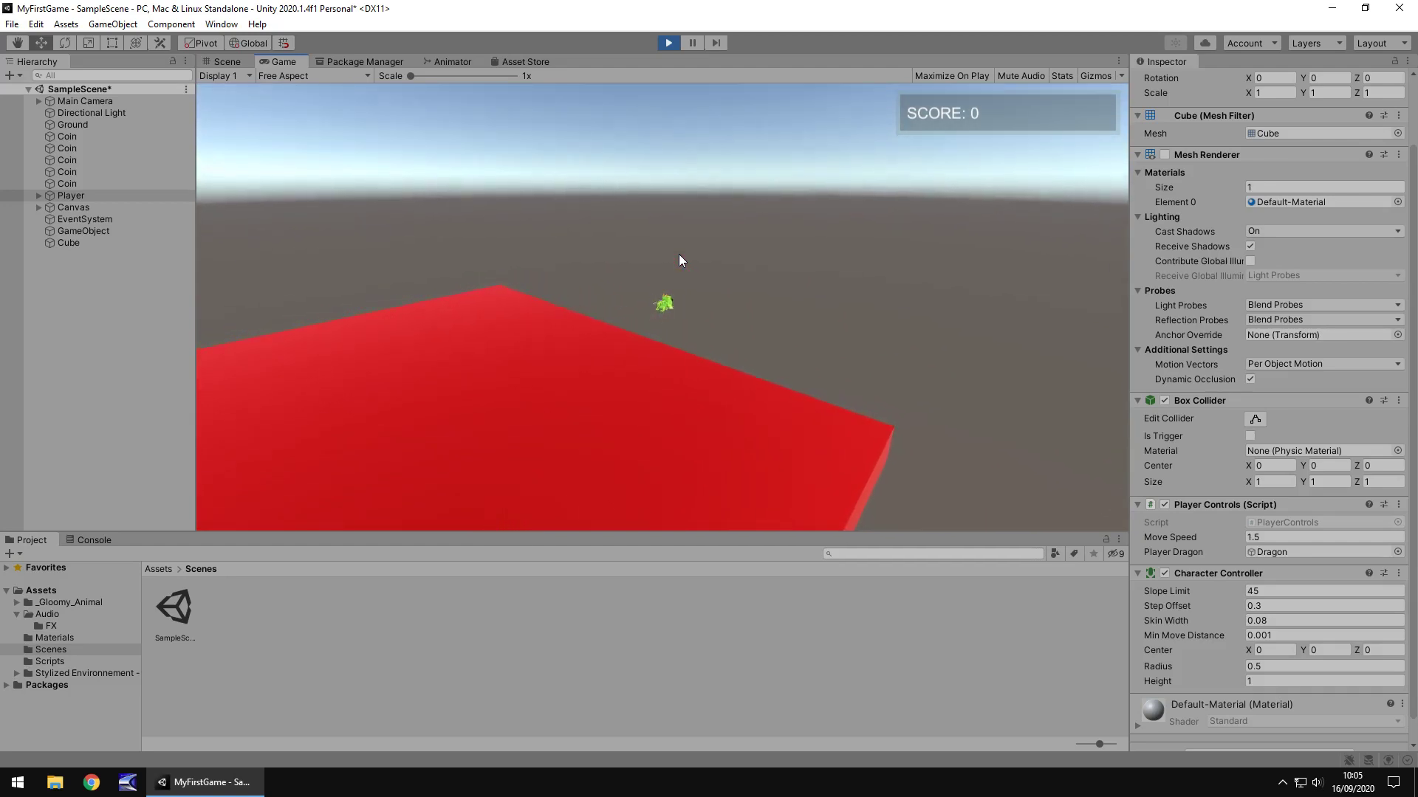
key("Down")
key("Down")
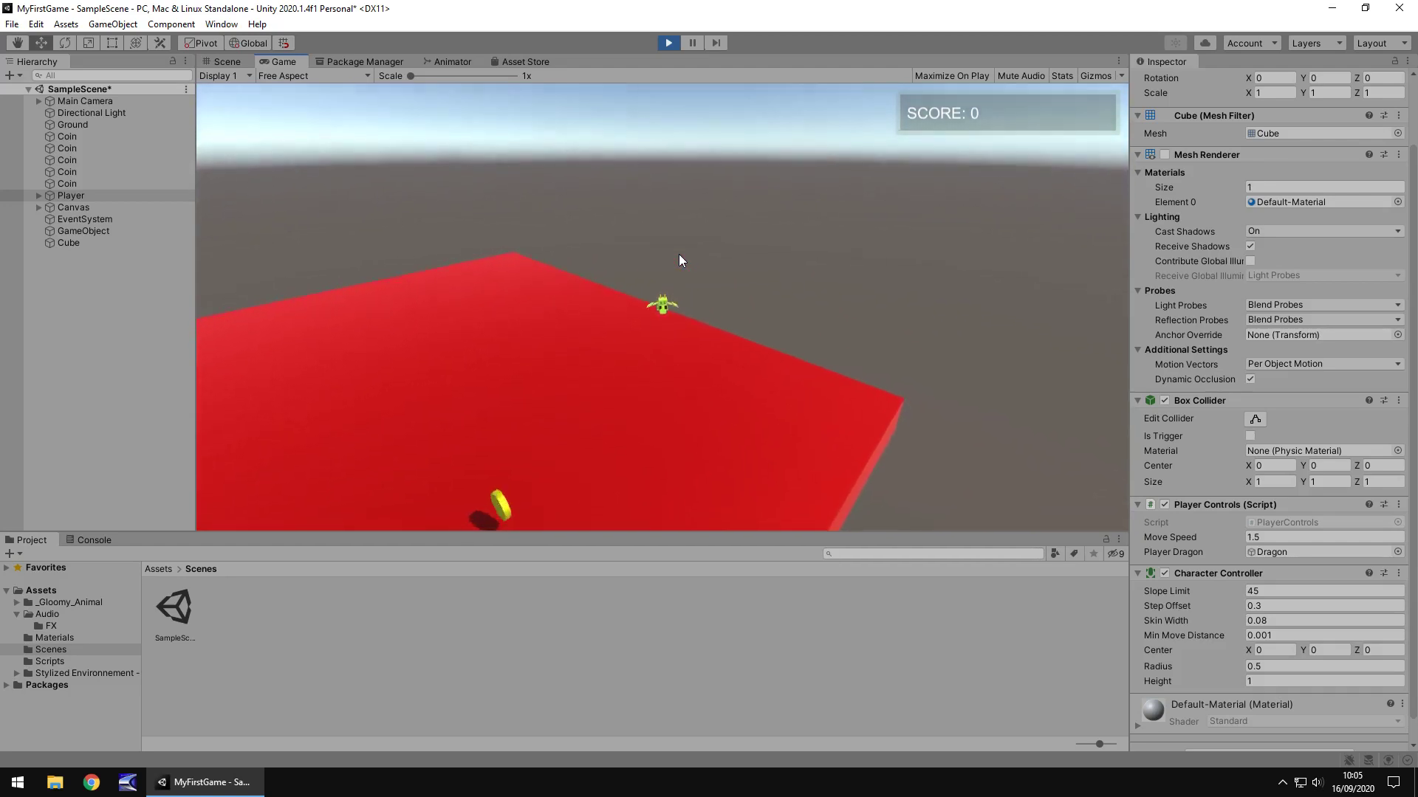
key("Down")
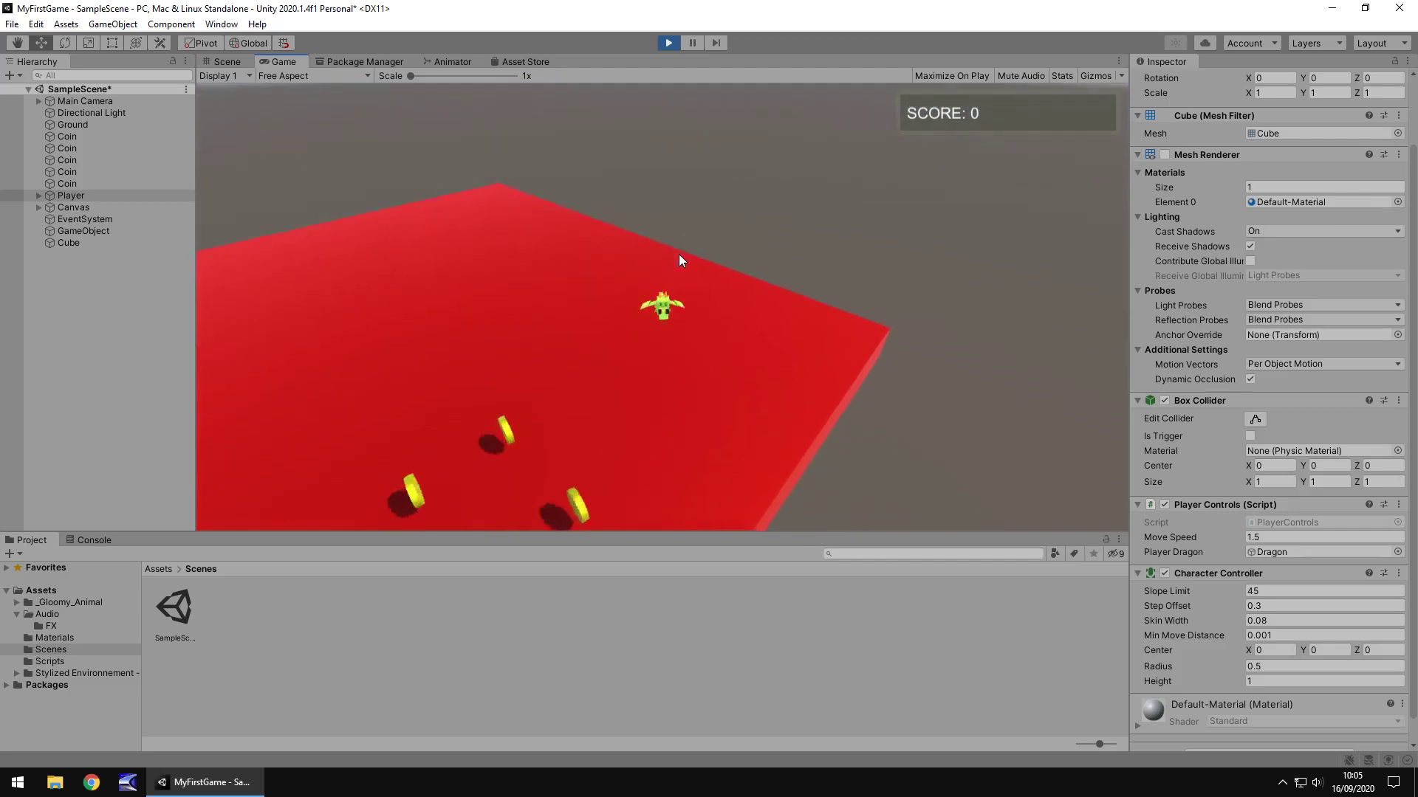
left_click(667, 43)
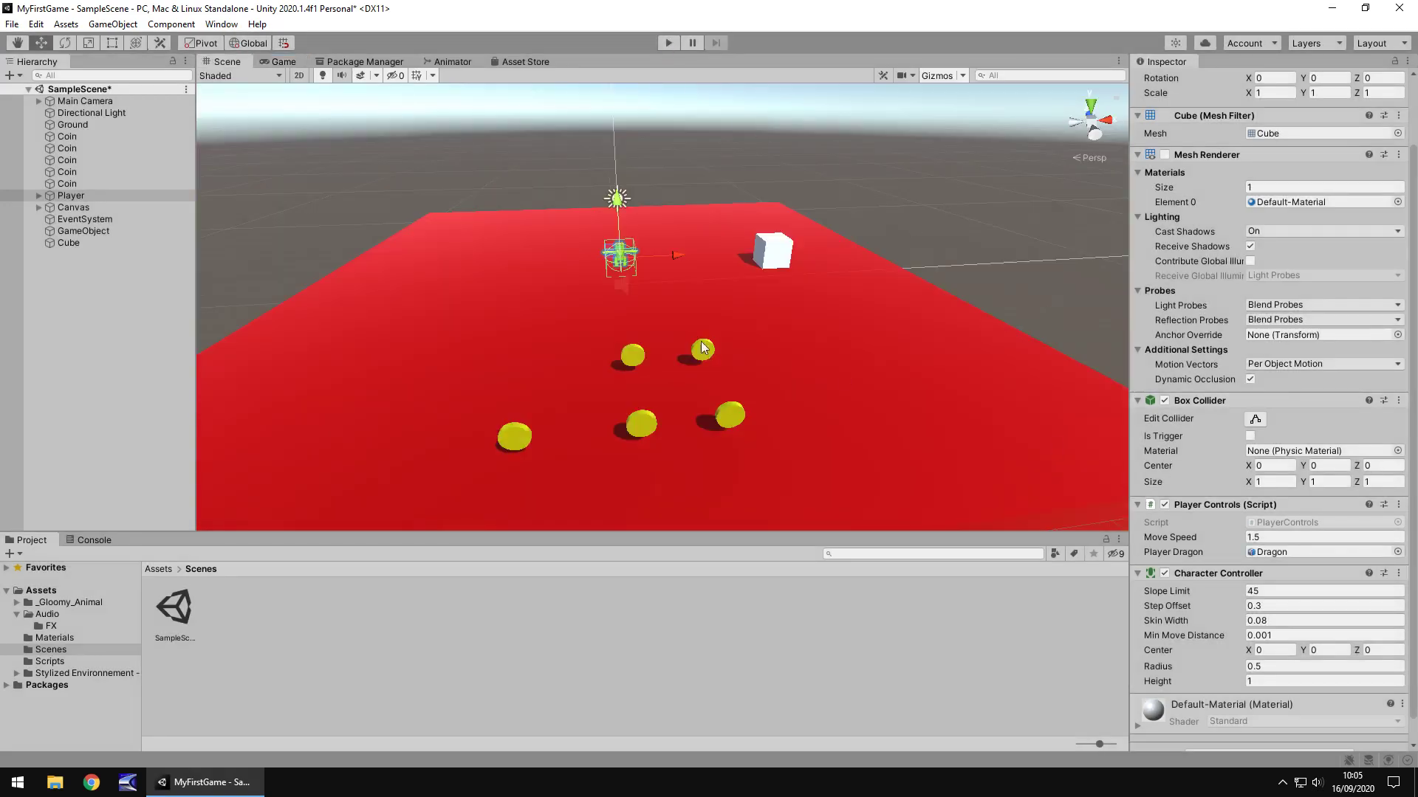
- Undo the removal of the Player's Rigidbody component
key("ctrl+z")
scroll(1240, 557, "down", 5)
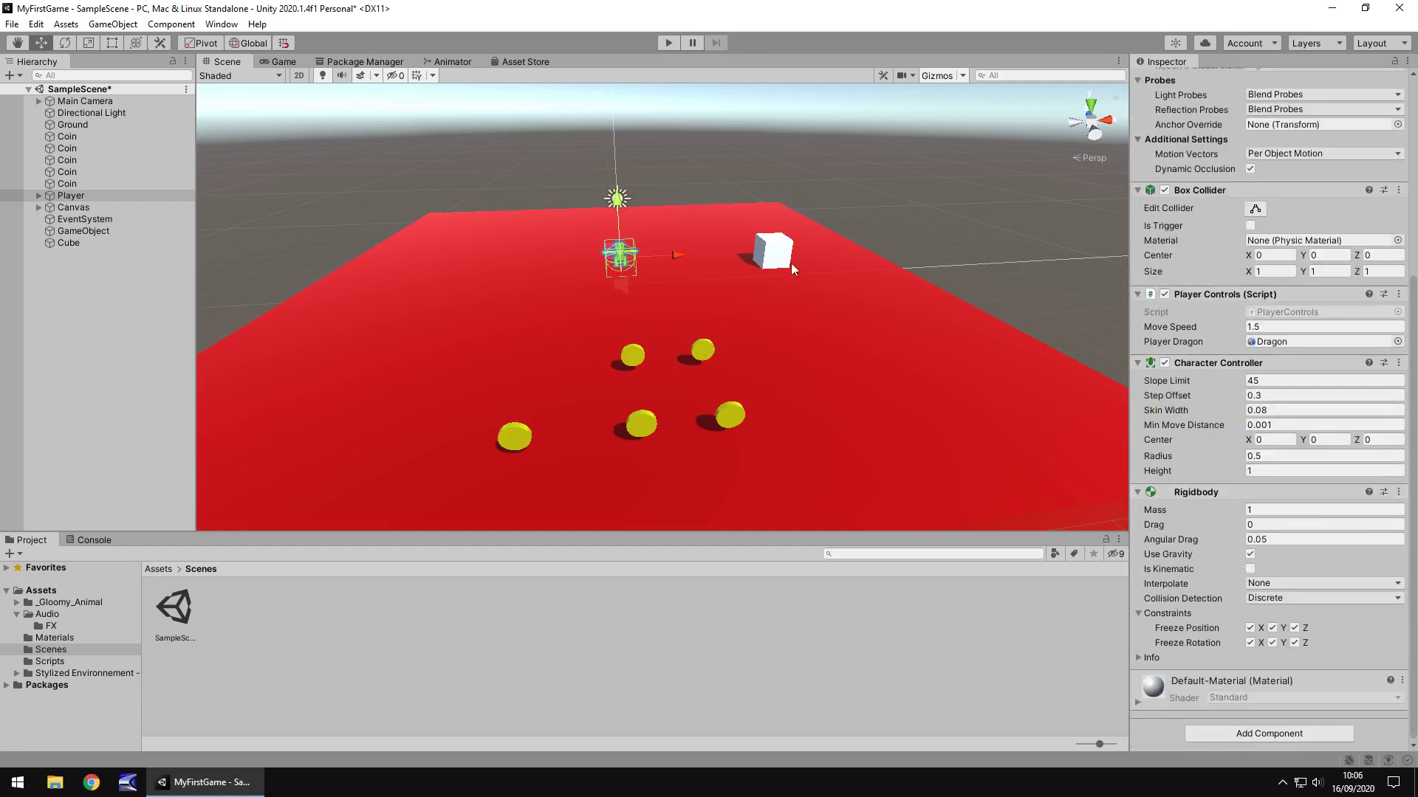
- Duplicate the cube seven times and arrange the copies with the original as a 2 × 2 × 2 block beside the Player
left_click(773, 244)
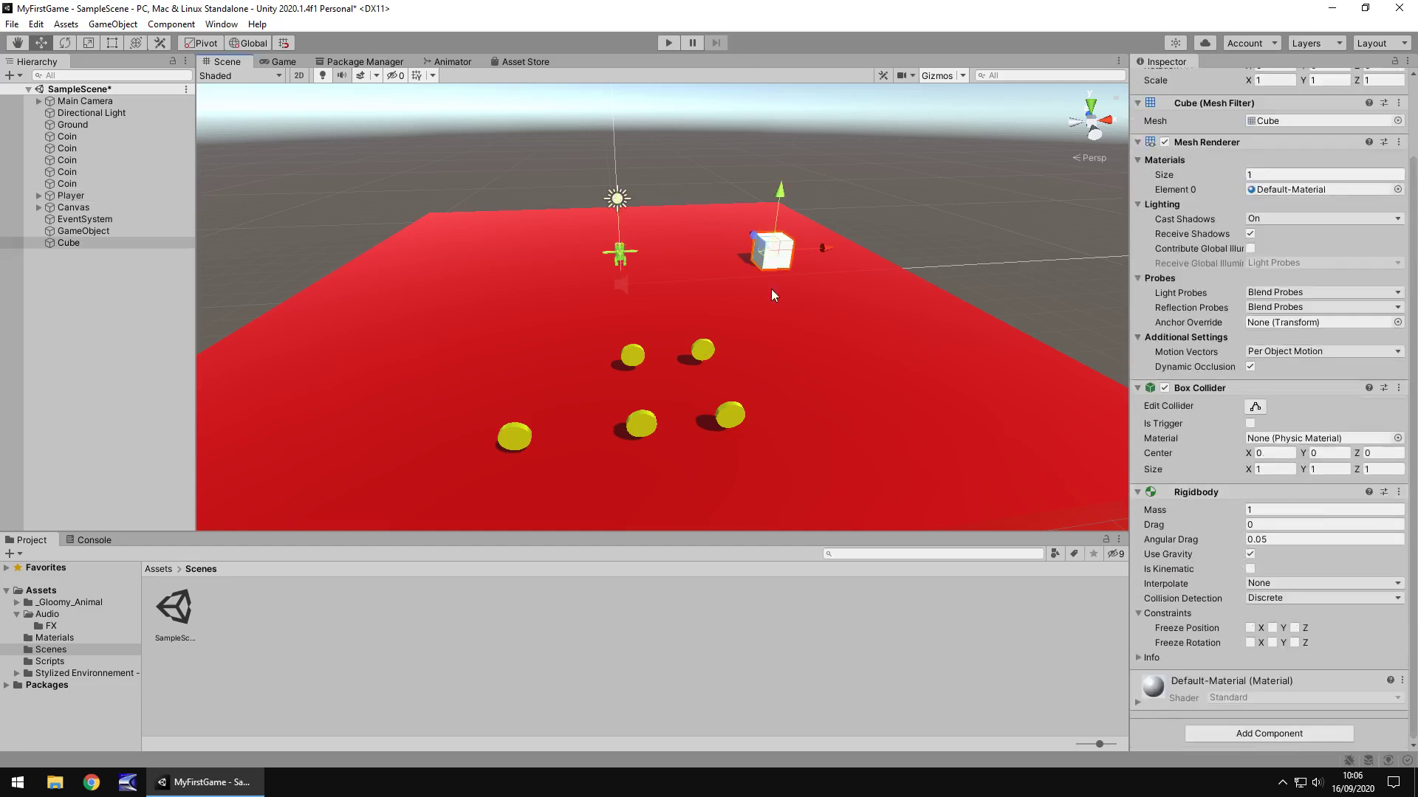
key("ctrl+d")
left_click_drag(742, 229, 813, 165)
key("ctrl+d")
key("ctrl+d")
key("ctrl+d")
key("ctrl+d")
mouse_move(859, 216)
left_mouse_down()
mouse_move(767, 227)
mouse_move(868, 228)
left_mouse_up()
key("ctrl+d")
key("ctrl+d")
- Run the game, steer the dragon into the block of eight cubes to test the collision, and stop play mode
left_click(666, 43)
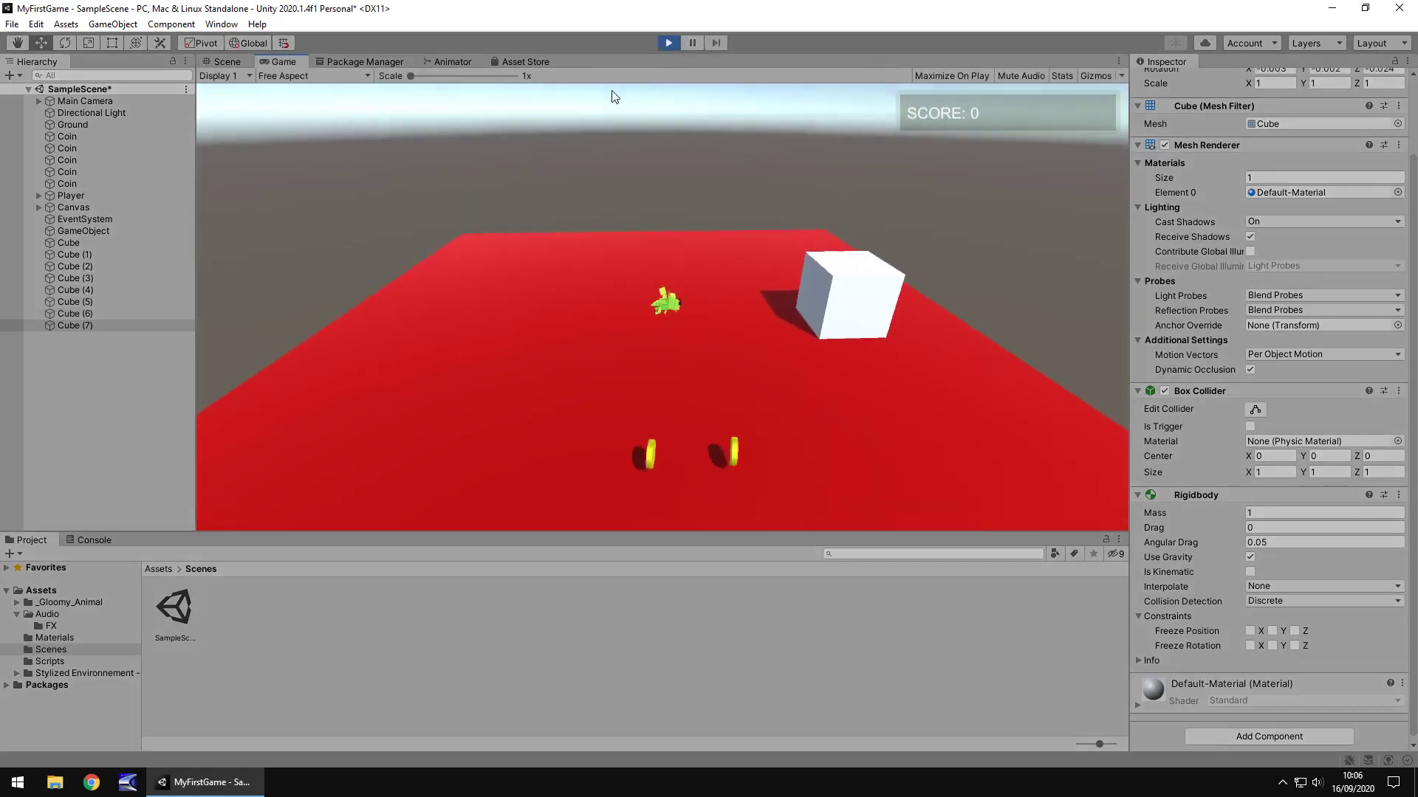
key("d")
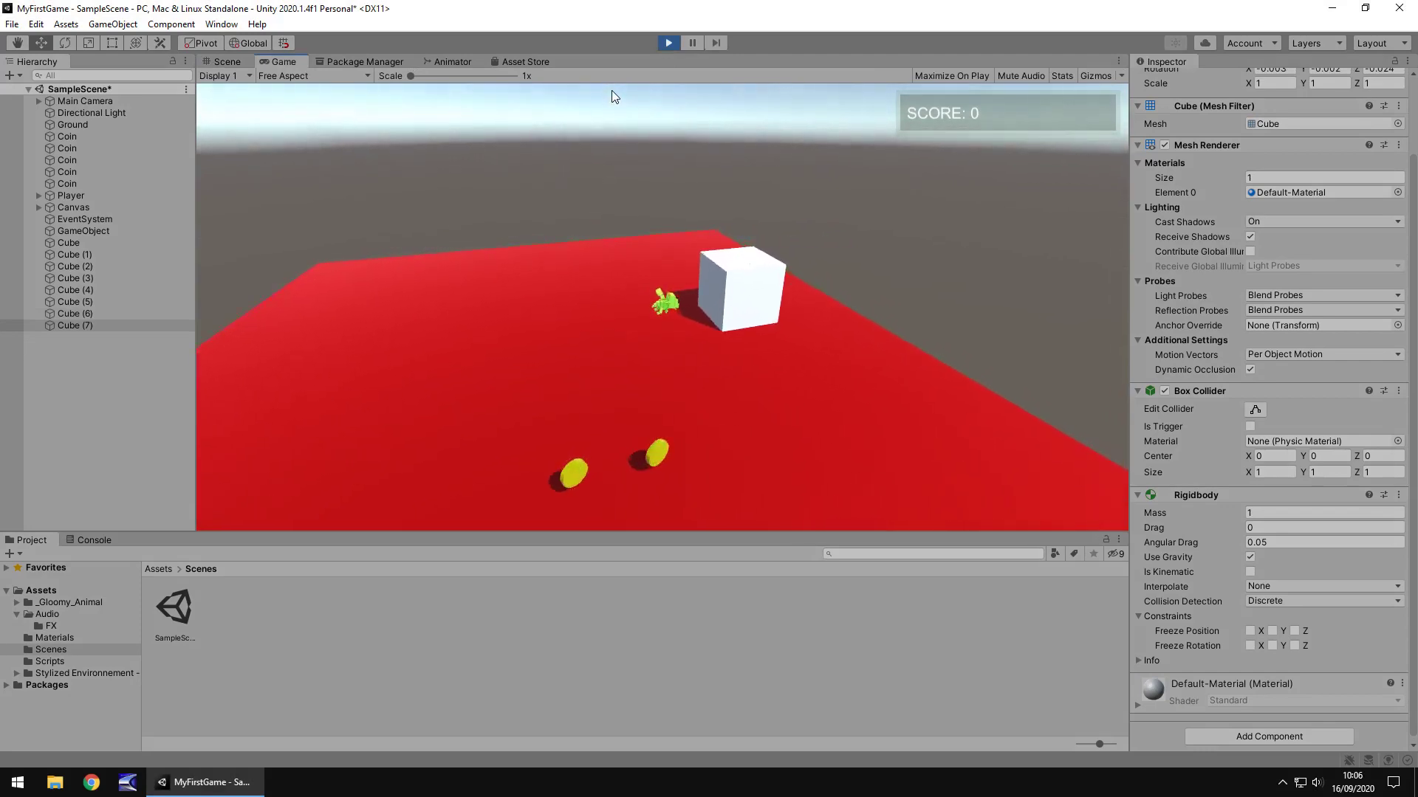
key("d")
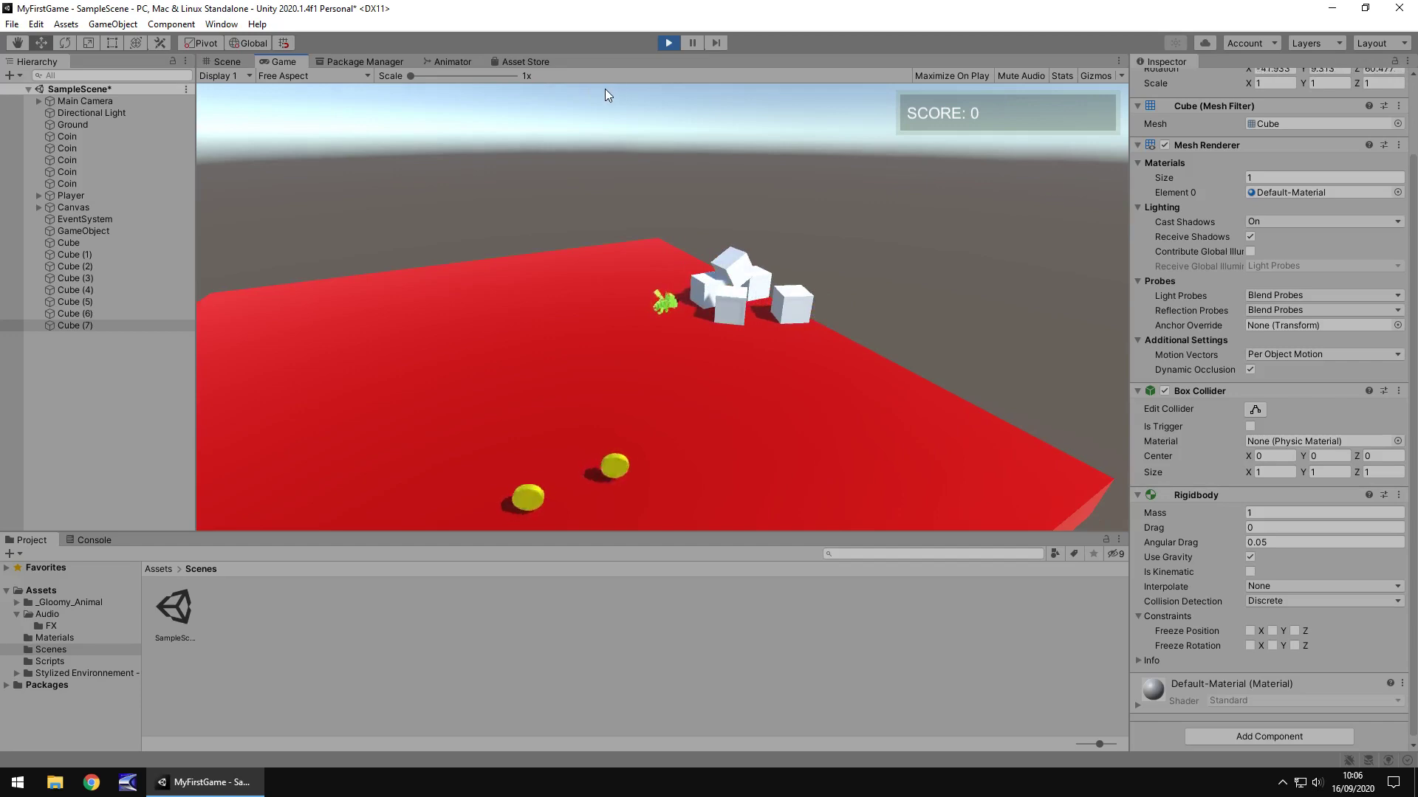
left_click(660, 41)
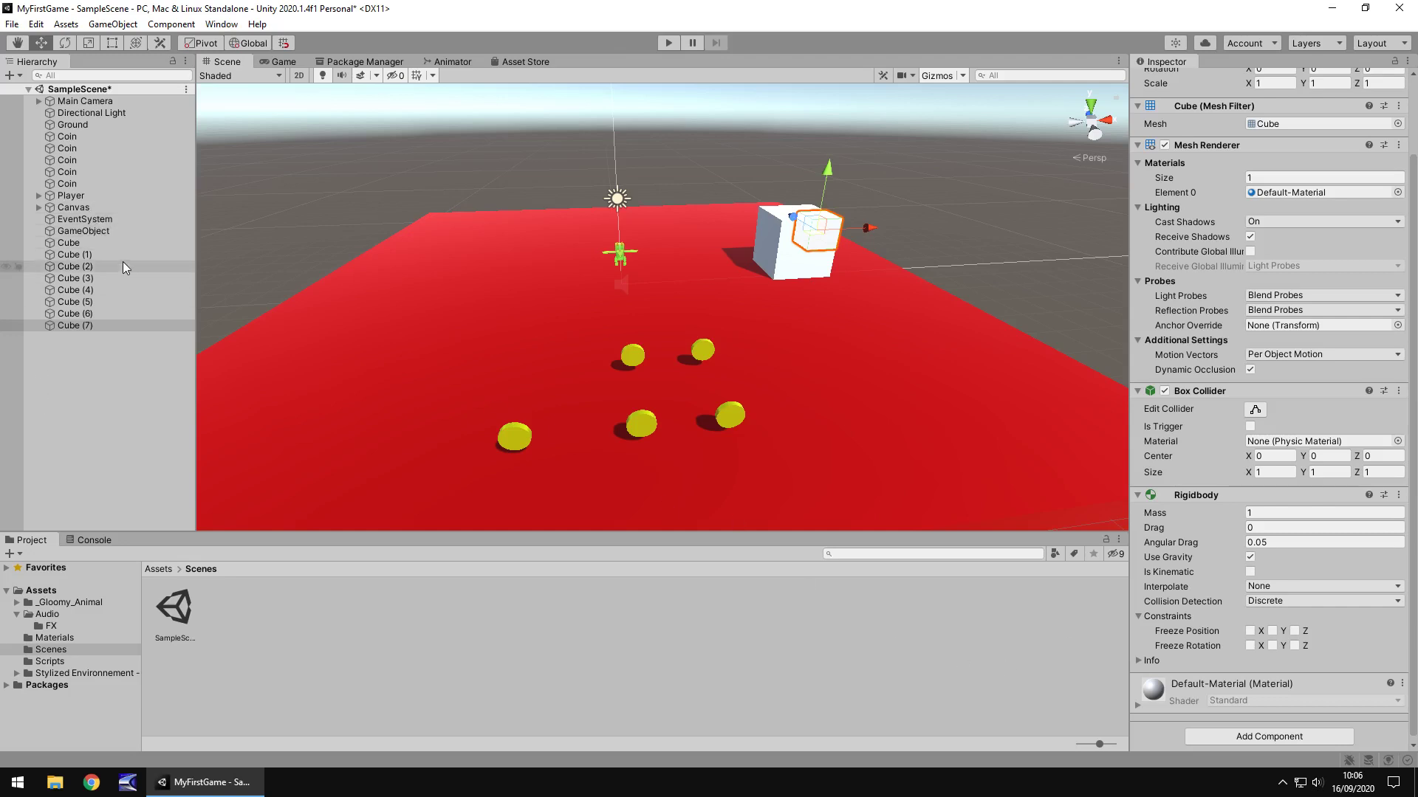
- Freeze position and rotation on the X, Y and Z axes in the Rigidbody constraints of all eight cubes
left_click(78, 242, "shift")
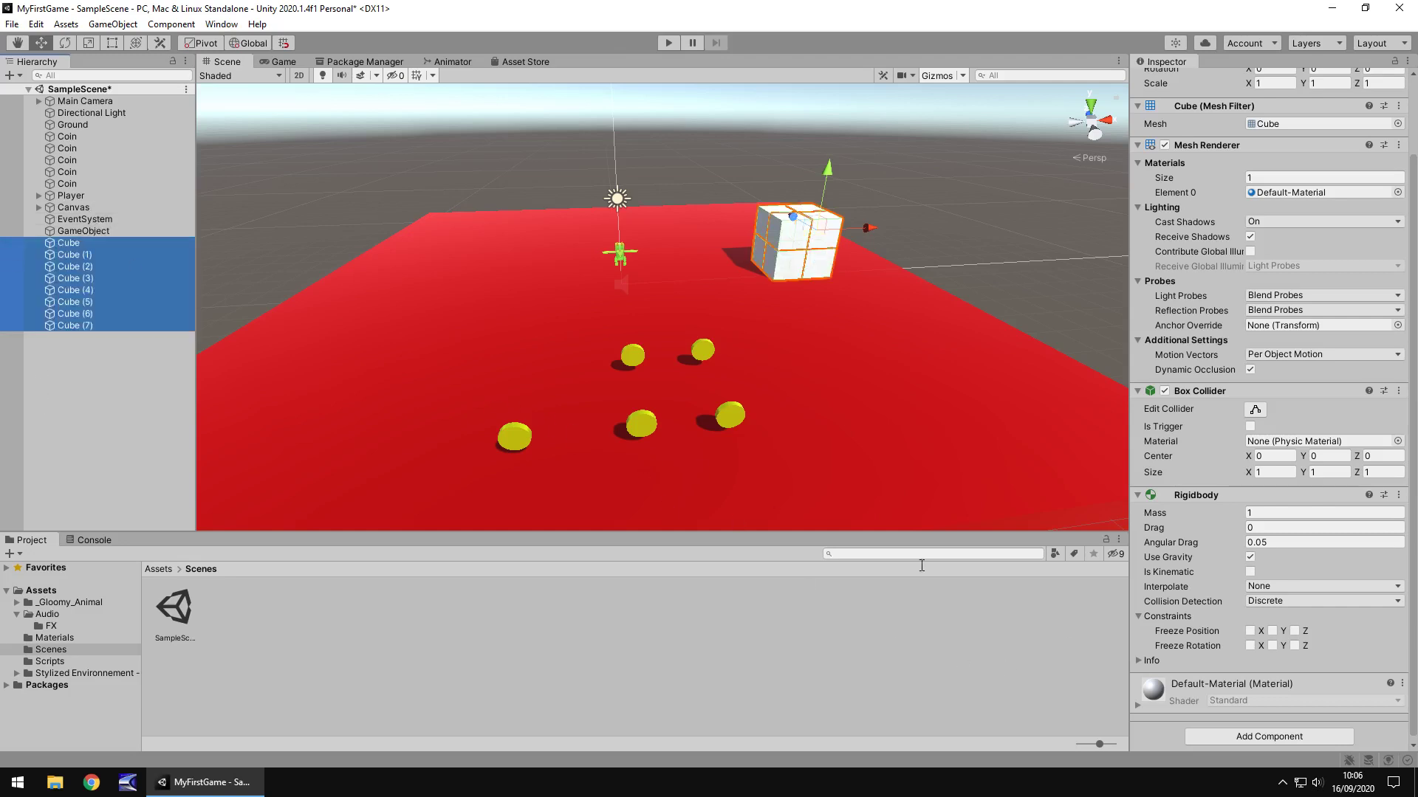
left_click(1249, 630)
left_click(1272, 630)
left_click(1294, 631)
left_click(1294, 645)
left_click(1271, 645)
left_click(1249, 646)
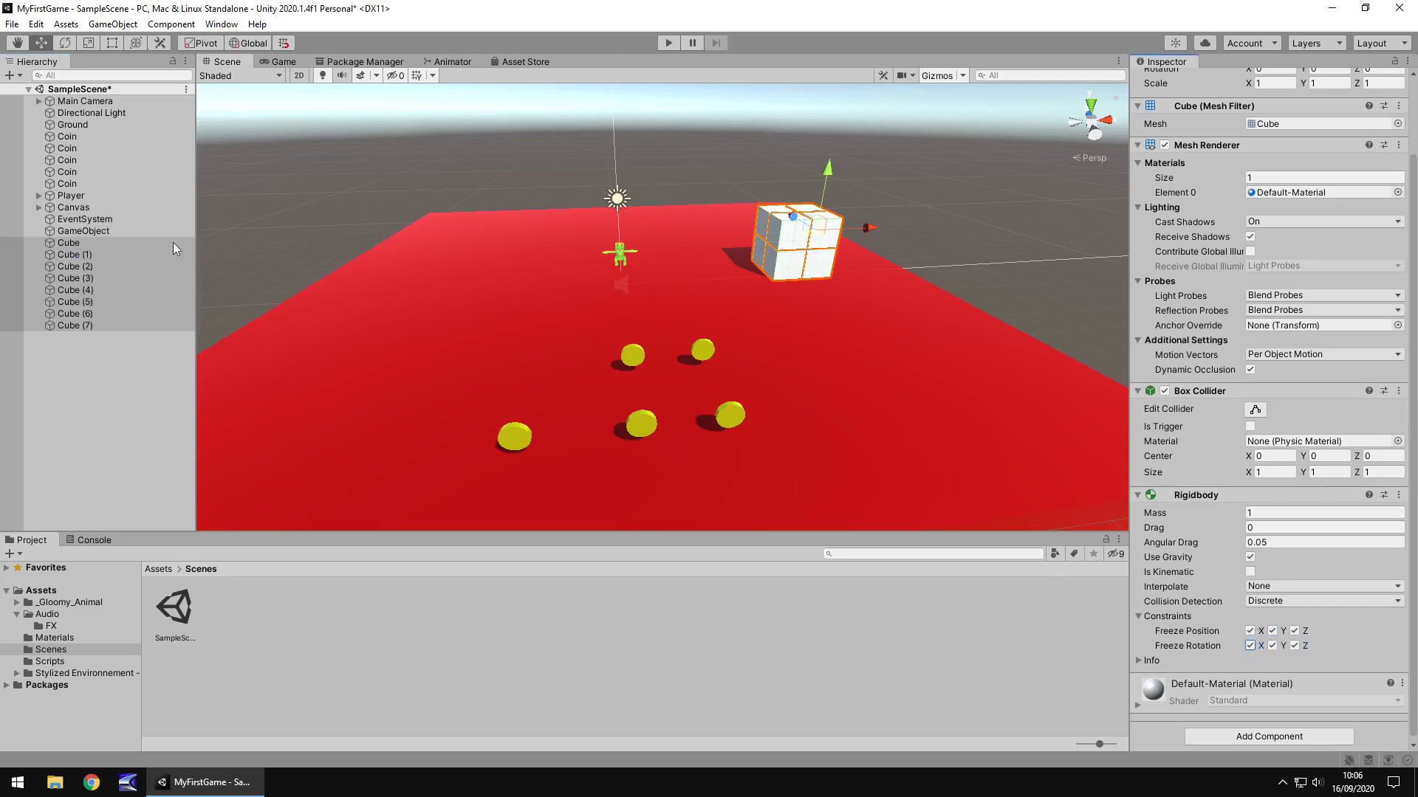
- Remove the Rigidbody component from the Player while keeping its Character Controller
left_click(73, 195)
scroll(1311, 610, "down", 5)
left_click(1250, 628)
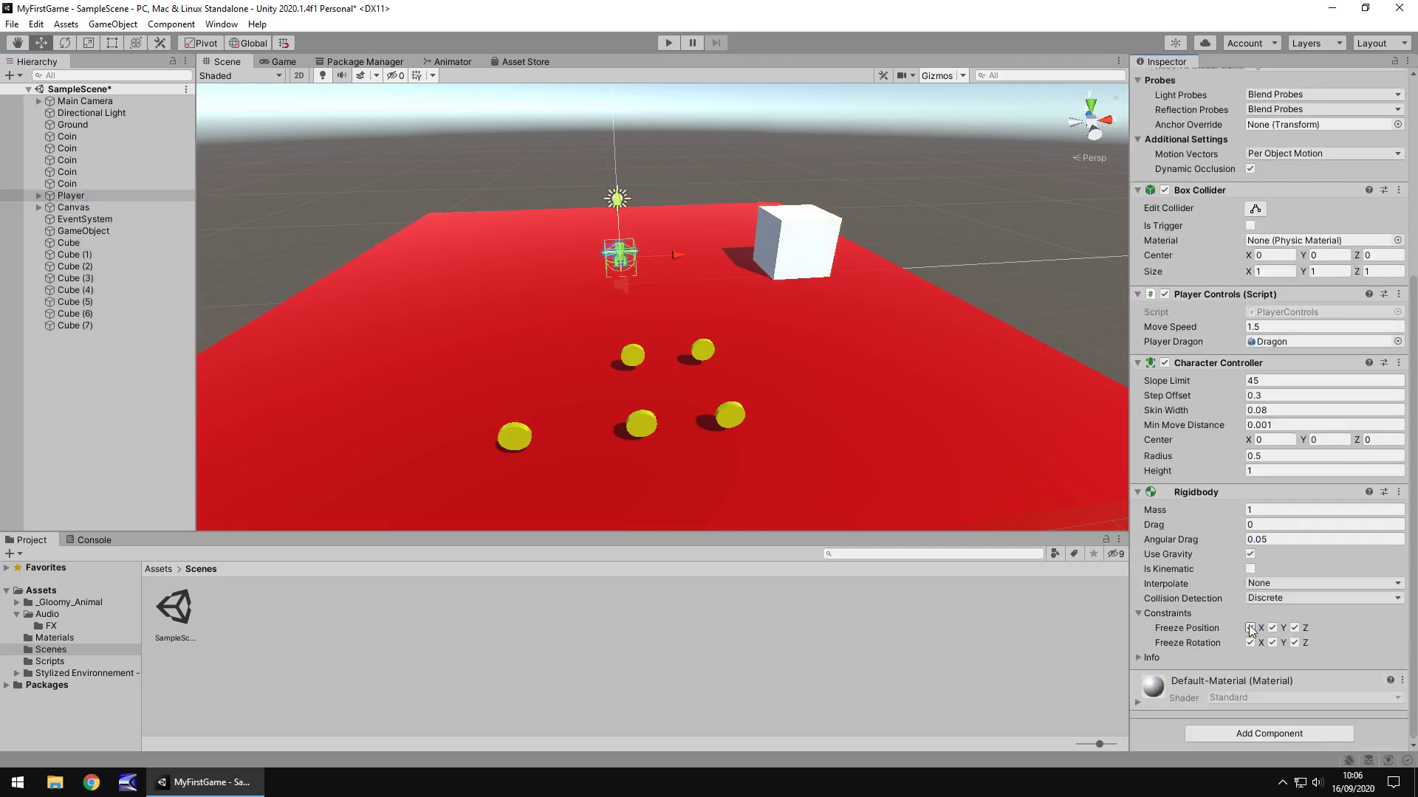
right_click(1196, 494)
left_click(1245, 528)
- Run the game, steer the dragon against the frozen cube block and back away from it, and stop play mode
left_click(668, 43)
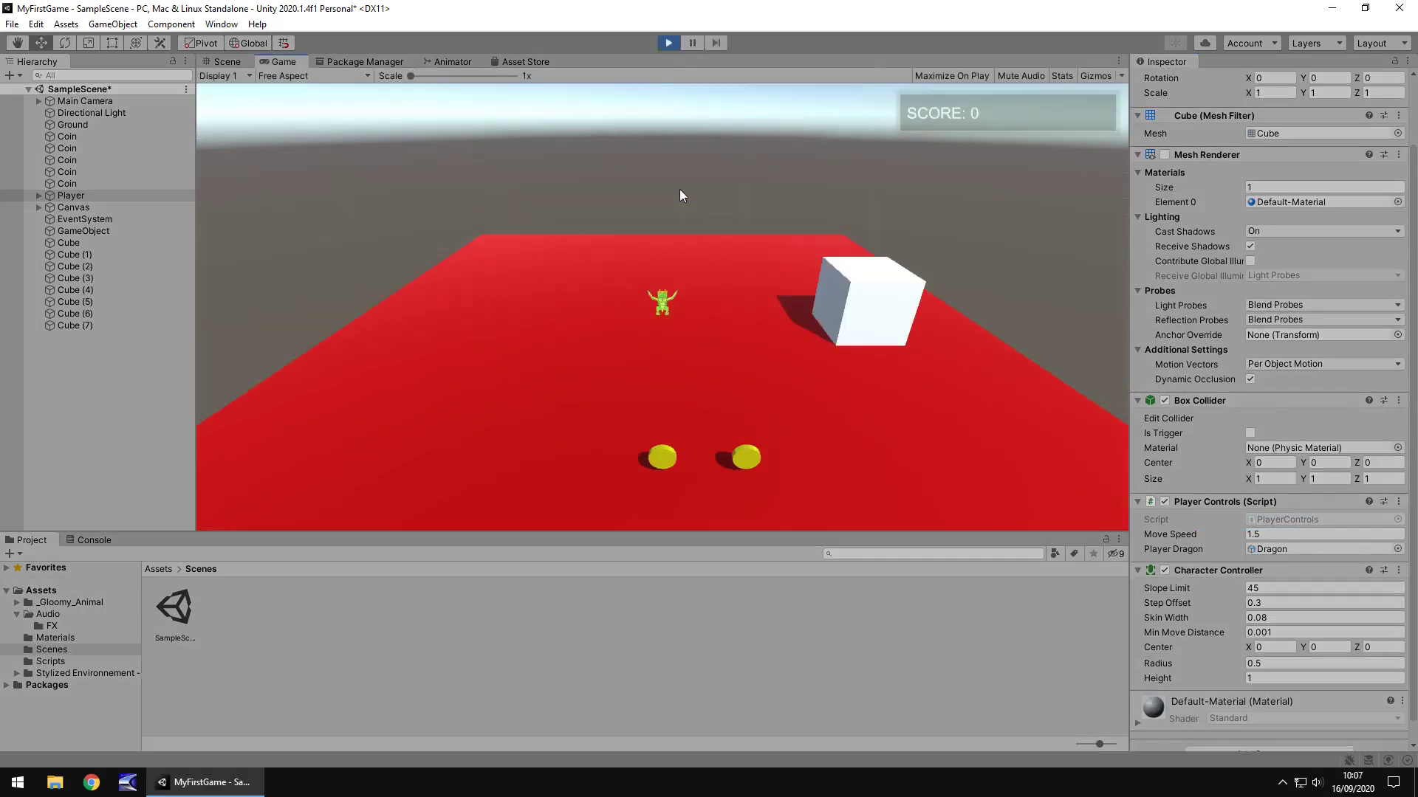
key("d")
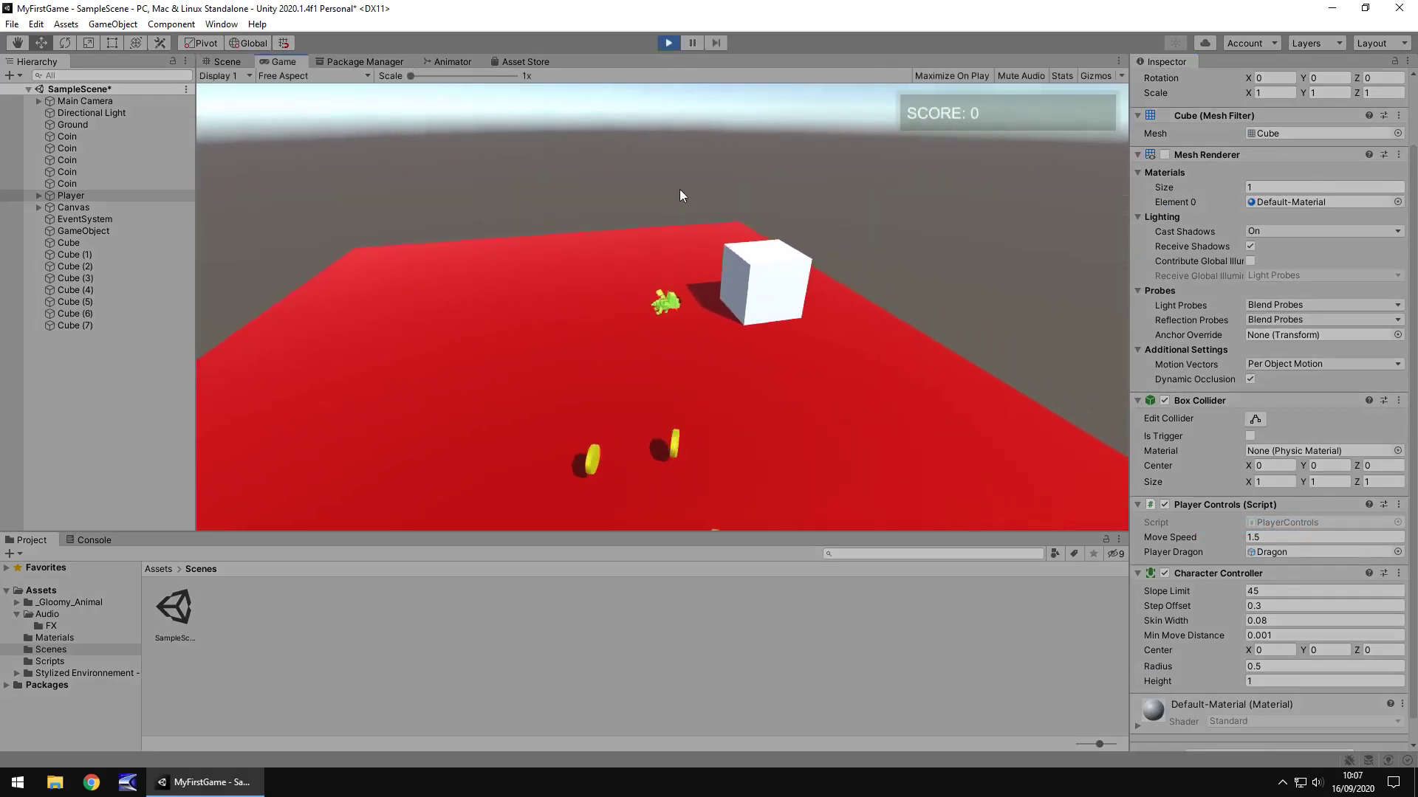
key("d")
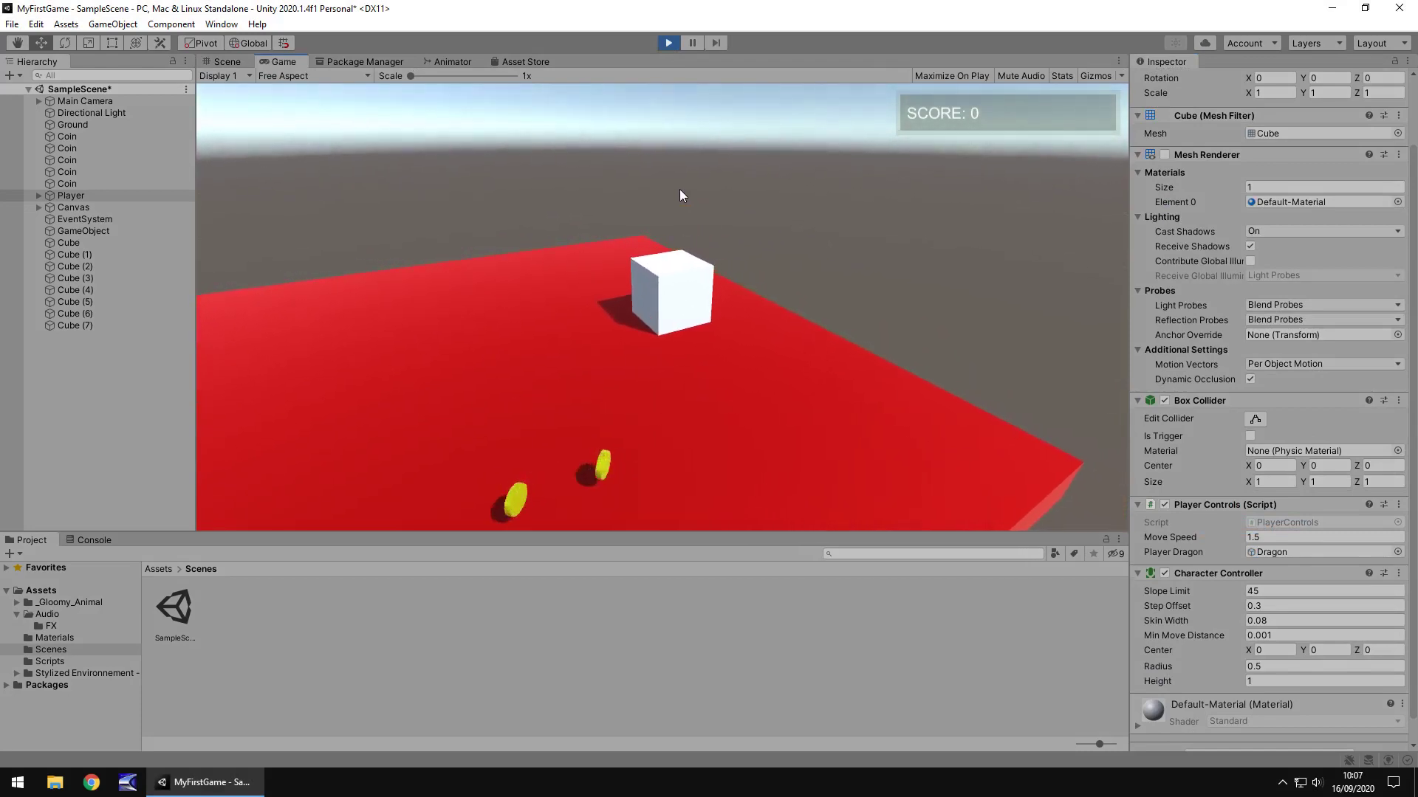
key("a")
key("a")
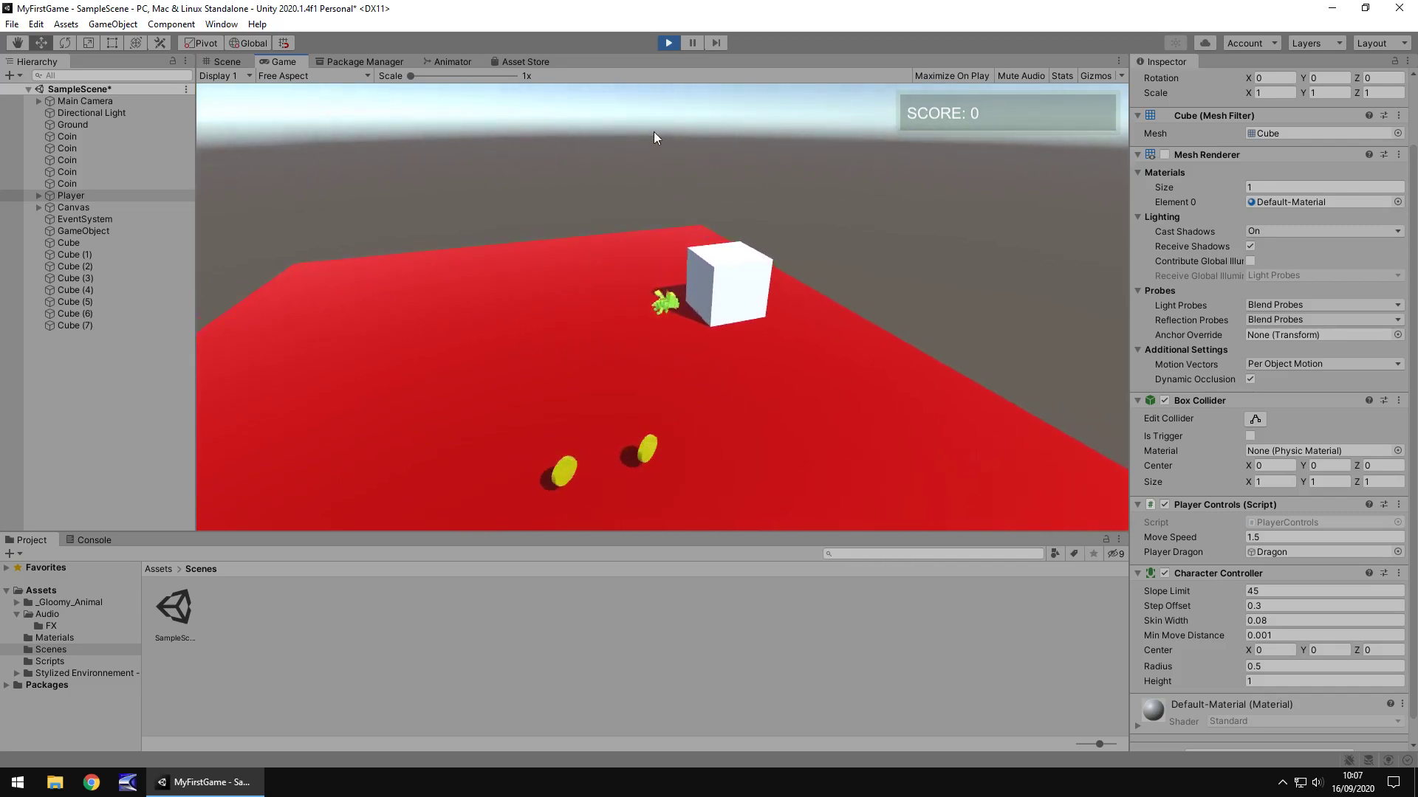
left_click(668, 43)
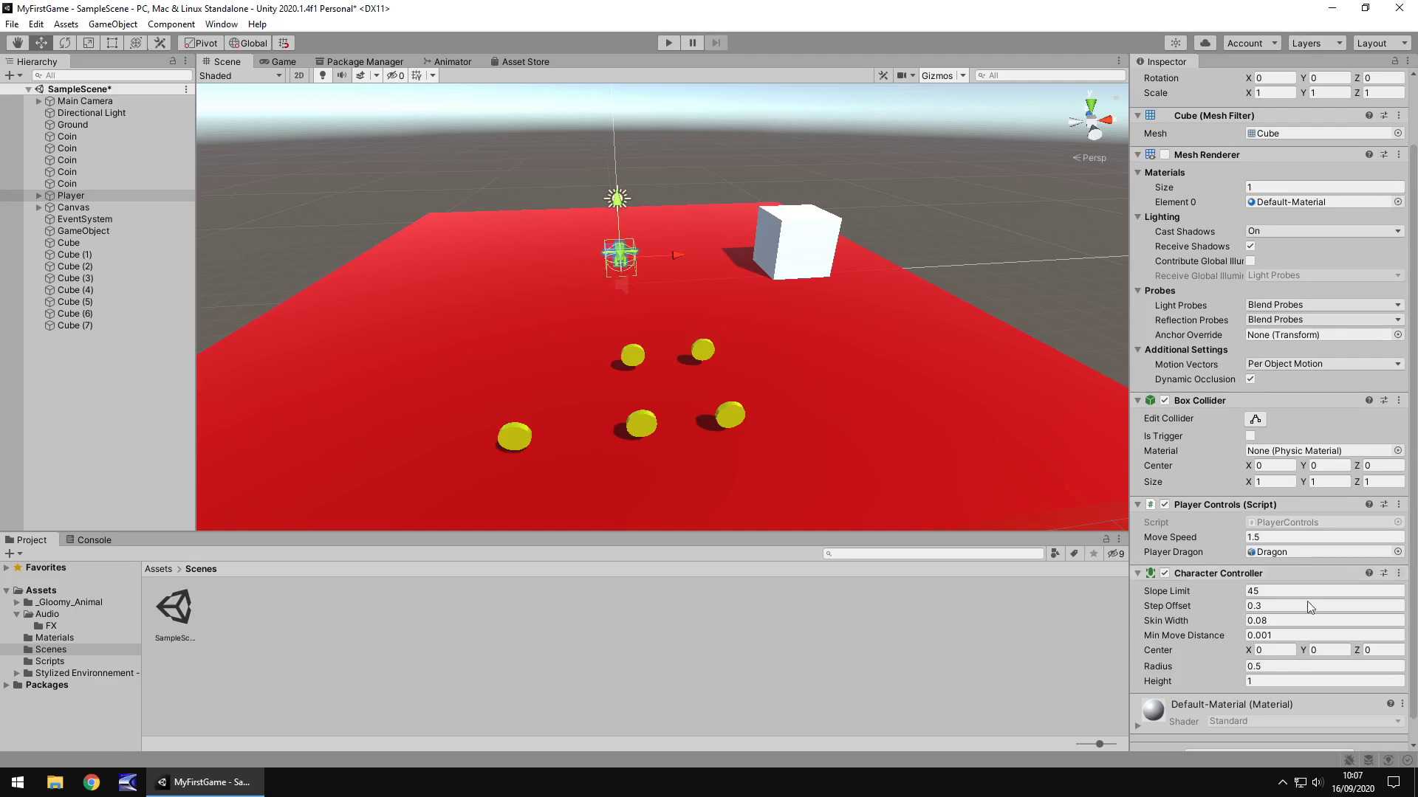
- Restore the Player's Rigidbody component by undoing its last removal
key("ctrl+z")
scroll(1281, 561, "down", 5)
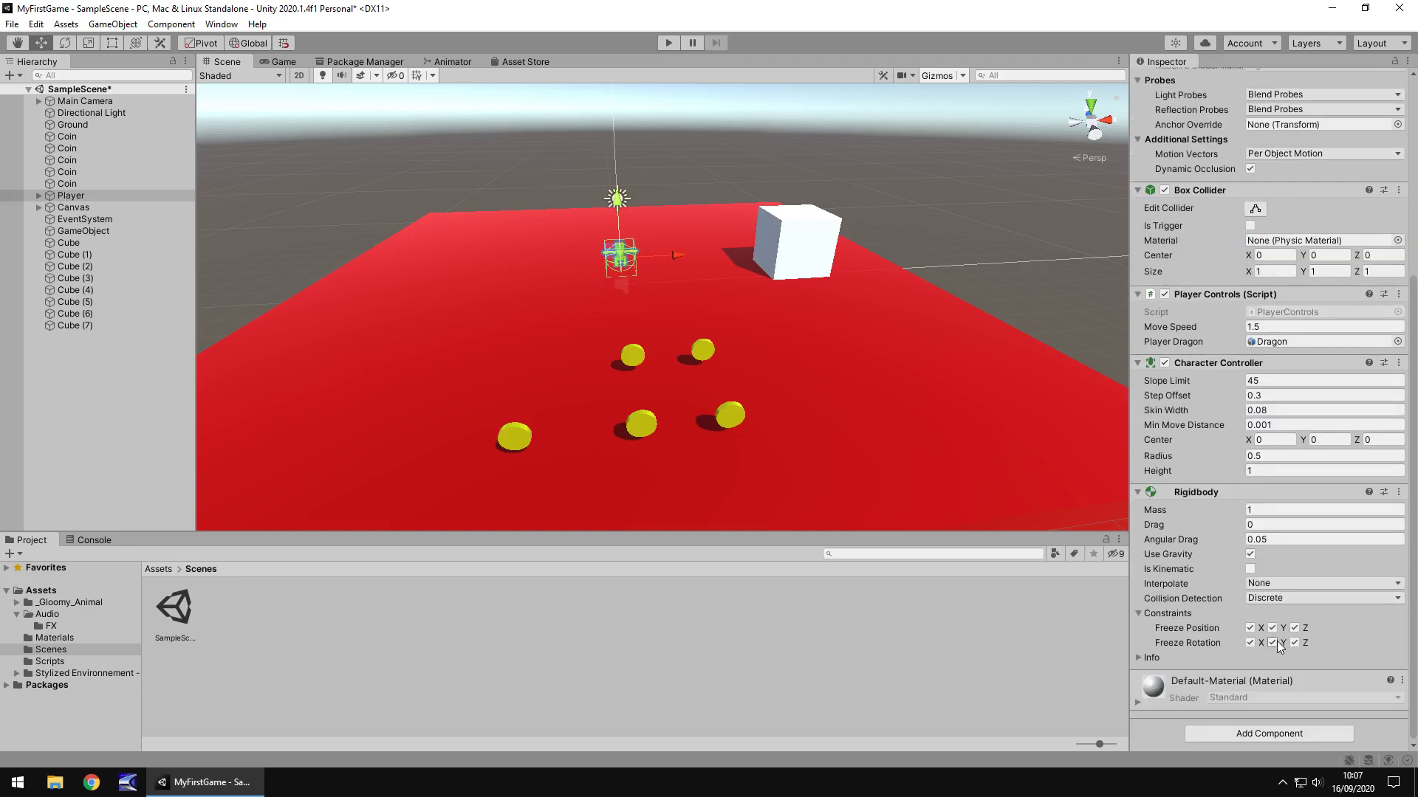
left_click(1250, 628)
- Unfreeze position and rotation on all axes for the eight cubes, set their Rigidbody mass to 10, and deselect them
left_click(68, 243)
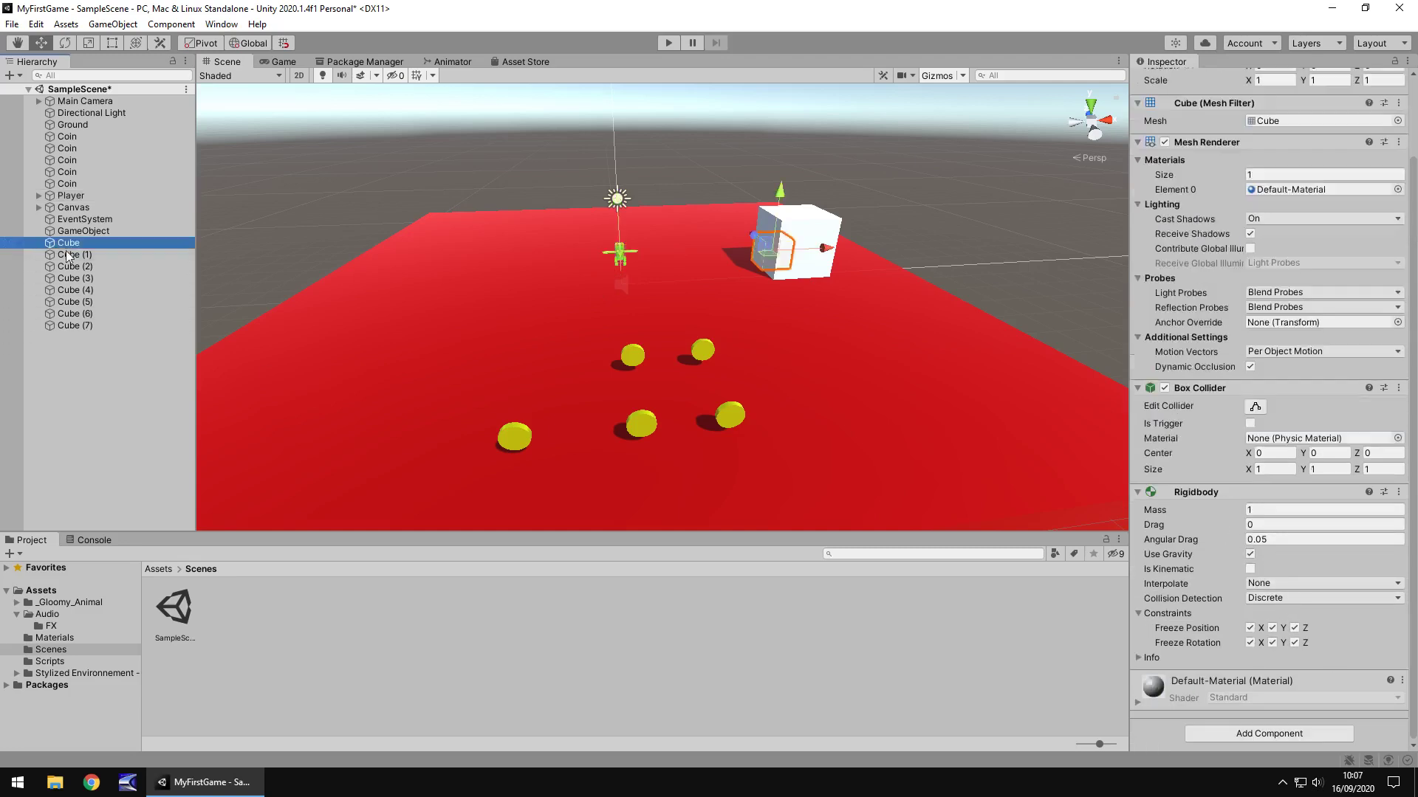
left_click(86, 326, "shift")
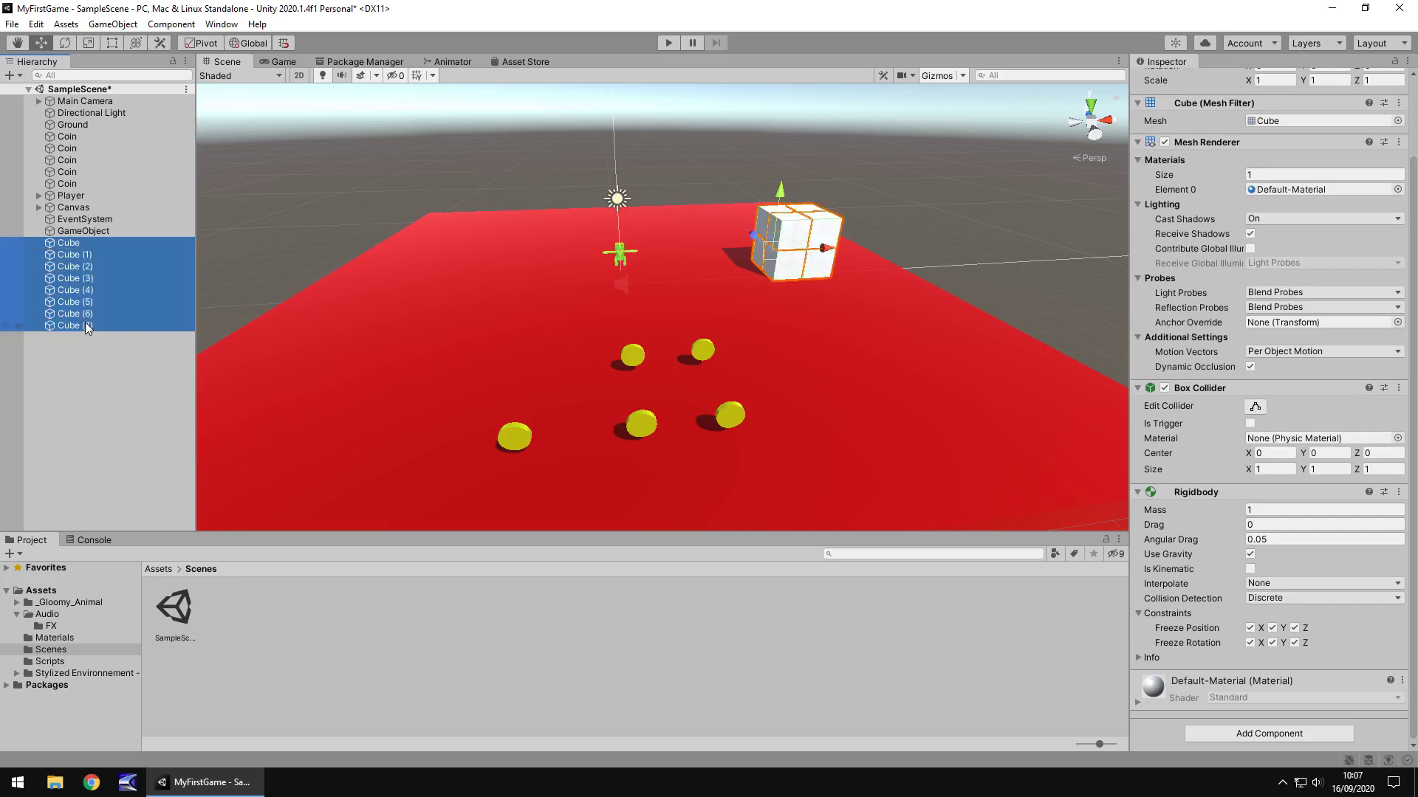
left_click(1250, 627)
left_click(1272, 627)
left_click(1294, 627)
left_click(1272, 643)
left_click(1250, 643)
left_click(1272, 511)
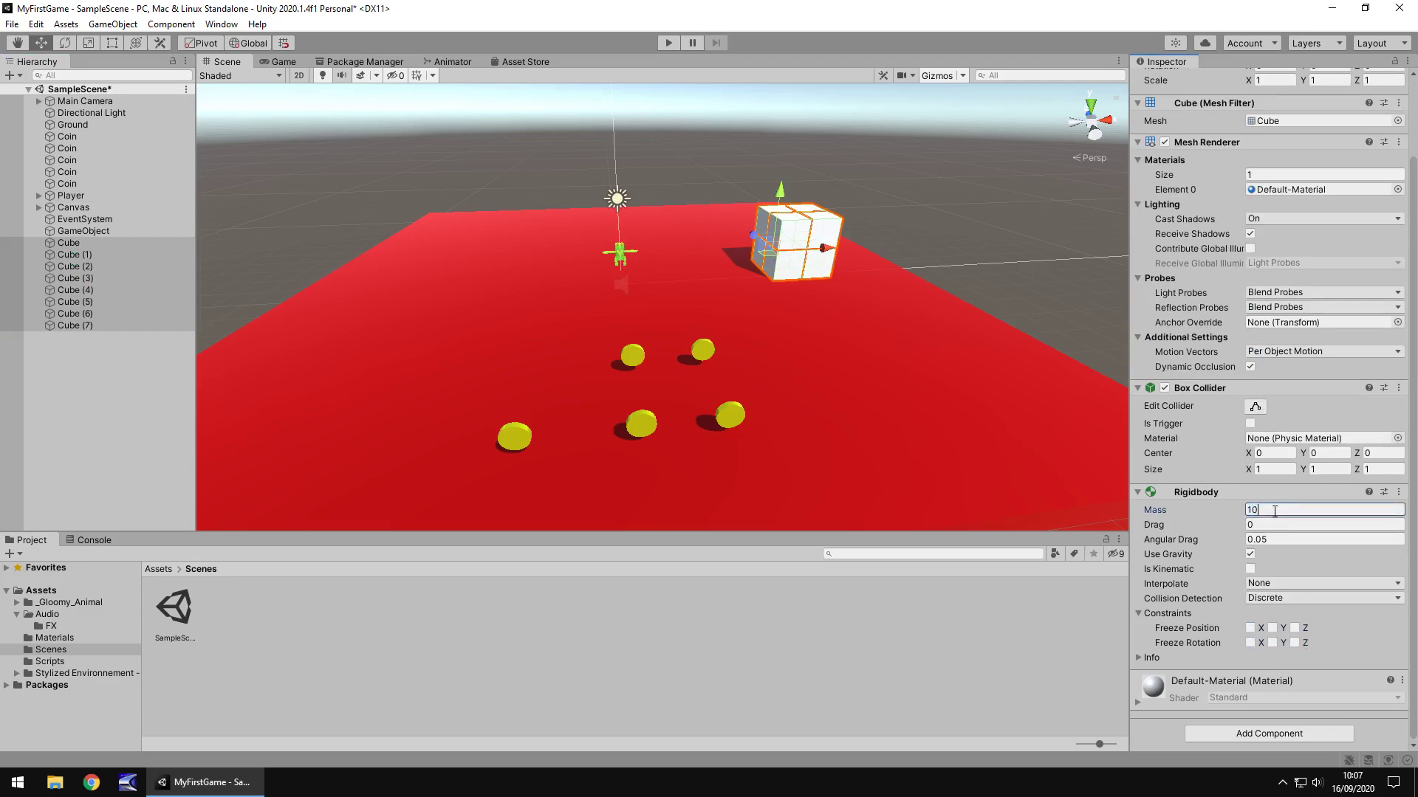
left_click(159, 392)
- Run the game, steer the dragon into the cubes with mass 10, and stop play mode
left_click(666, 44)
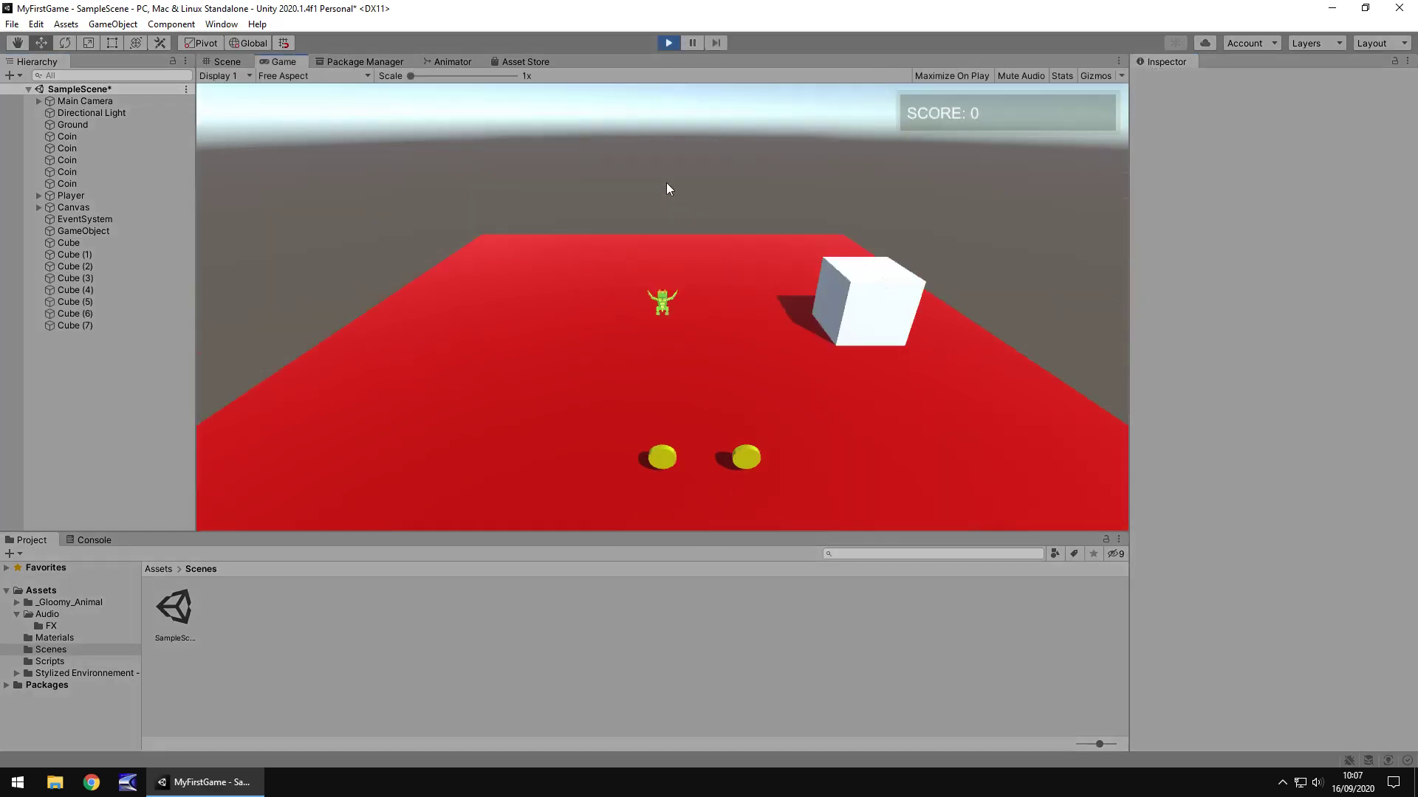
key("d")
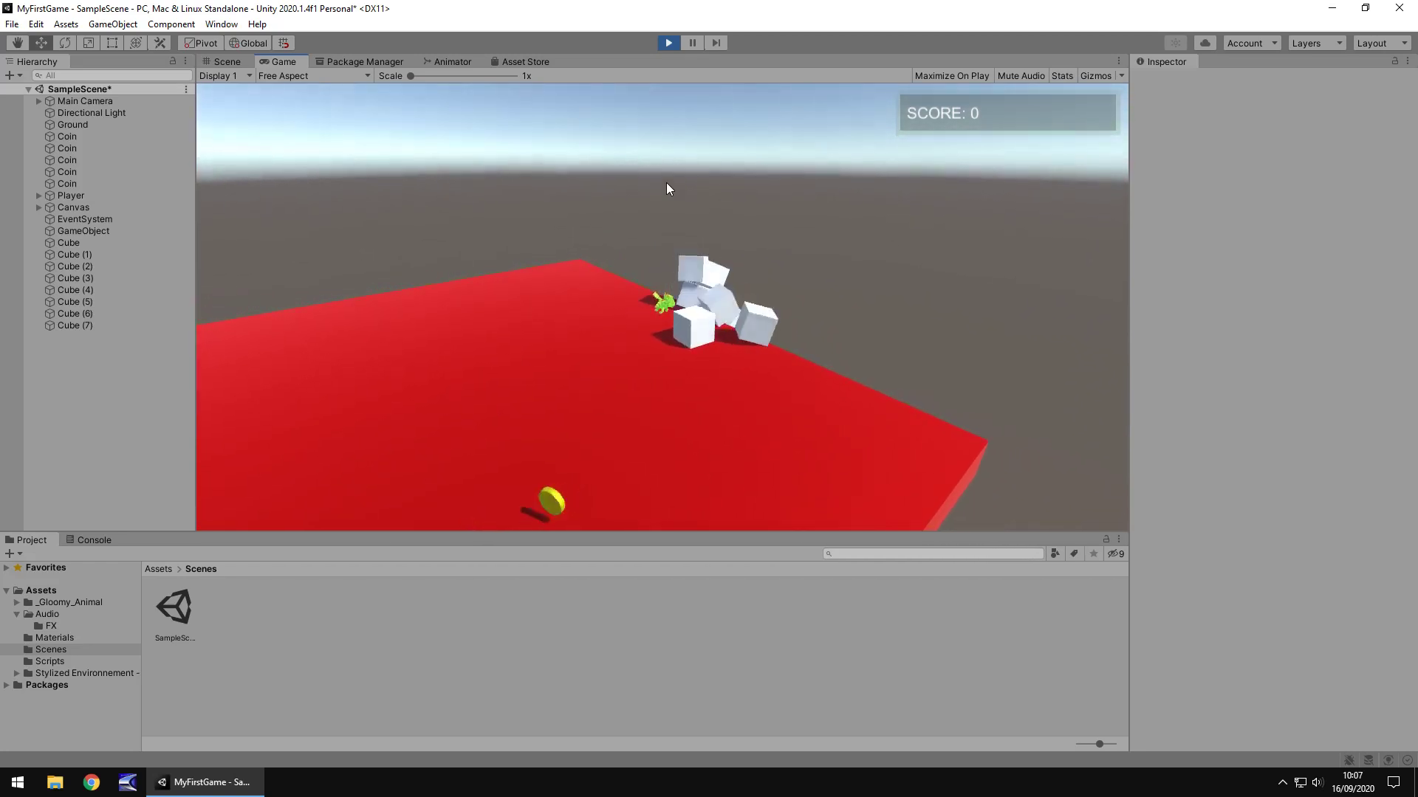
key("ctrl+p")
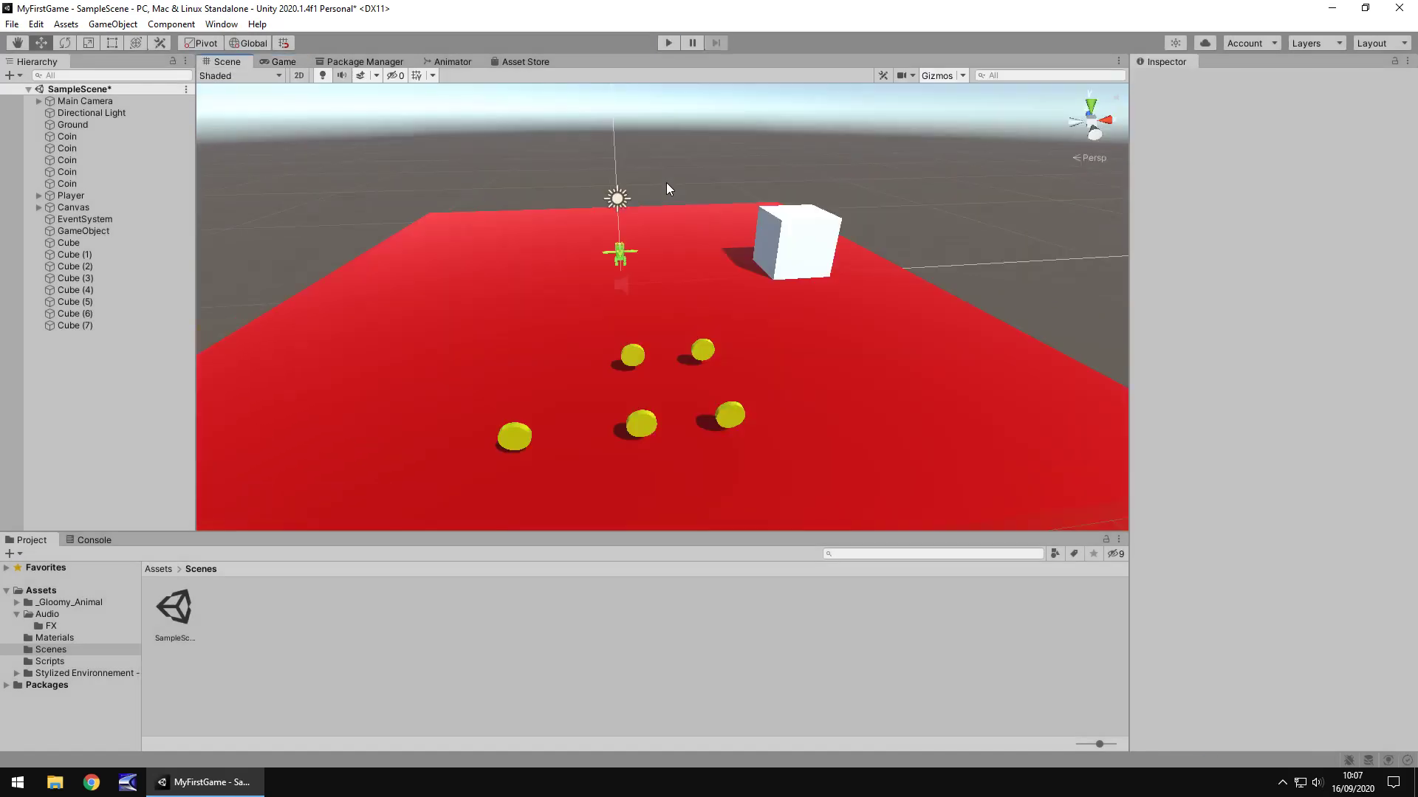
- Set the Rigidbody mass of all eight cubes to 1000
left_click(71, 239)
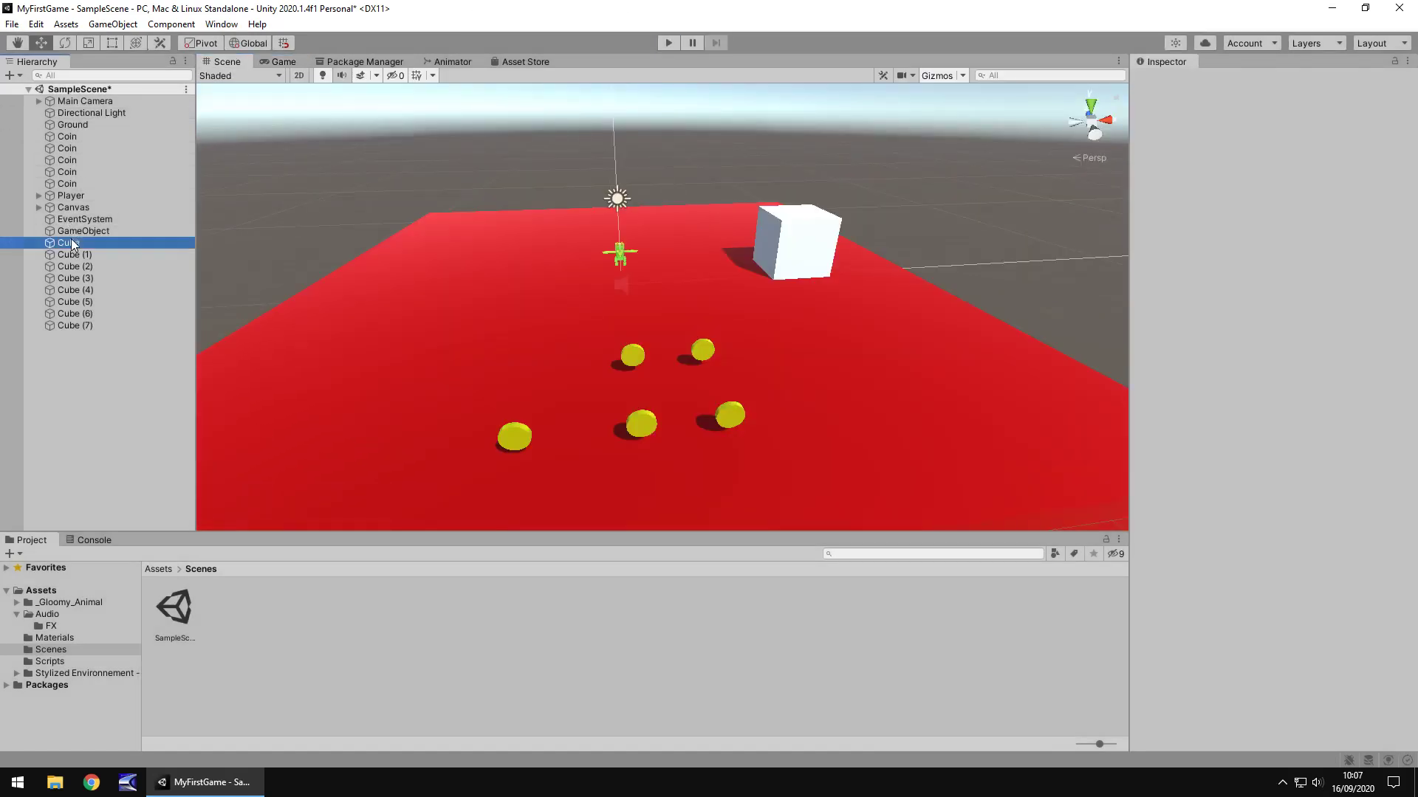
left_click(84, 325, "shift")
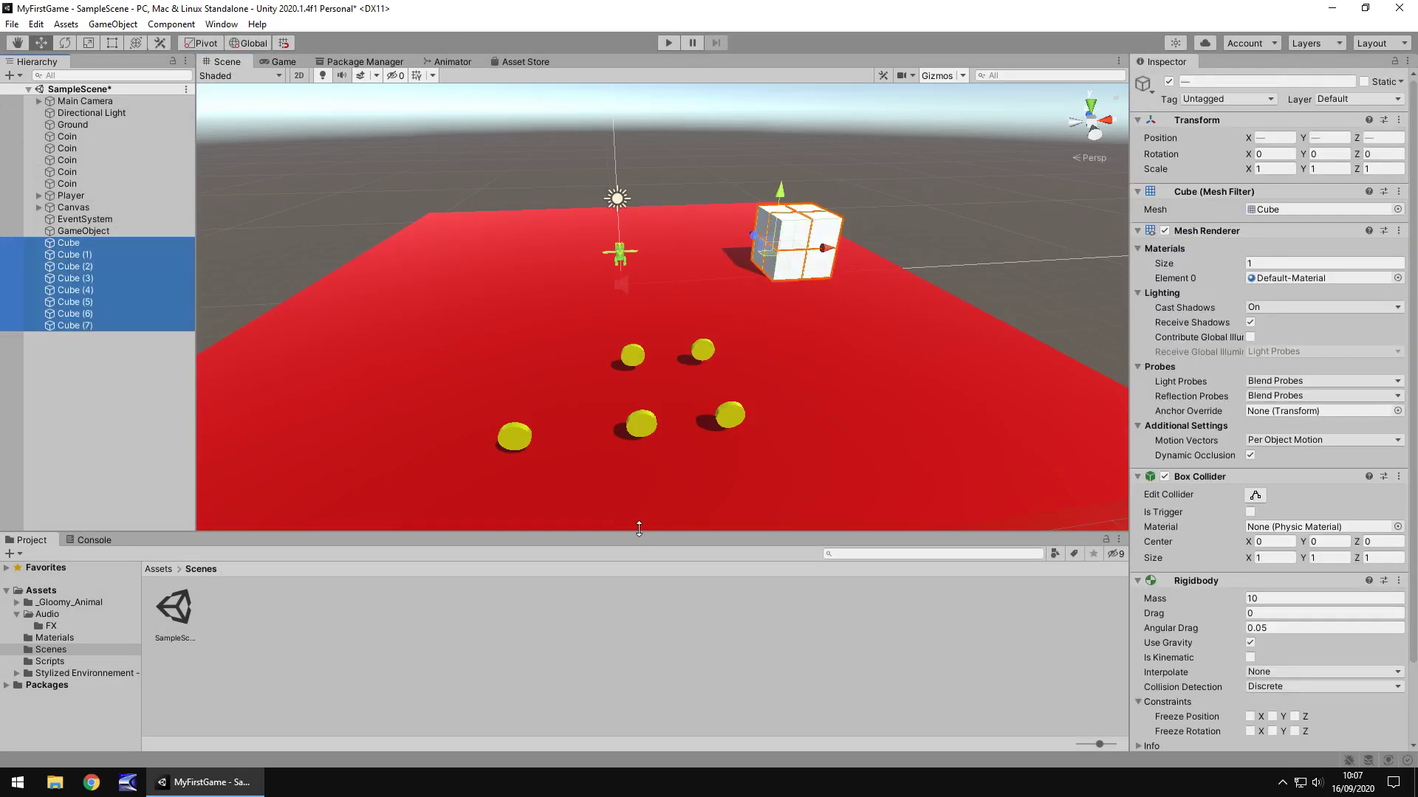
scroll(1255, 576, "down", 3)
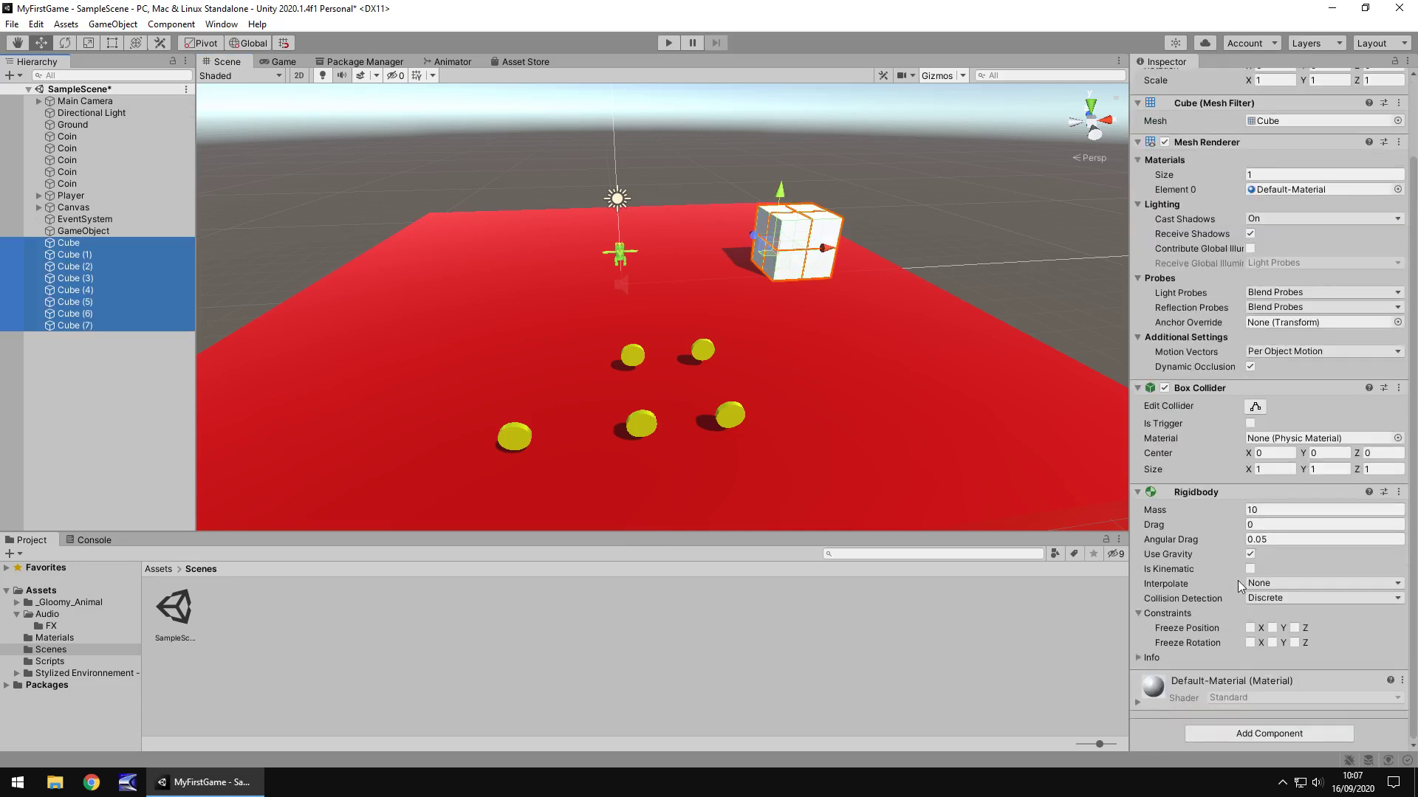
left_click(1277, 510)
left_click(1279, 509)
type("1000")
- Run the game, steer the dragon into the block of cubes with mass 1000, and stop play mode
left_click(669, 43)
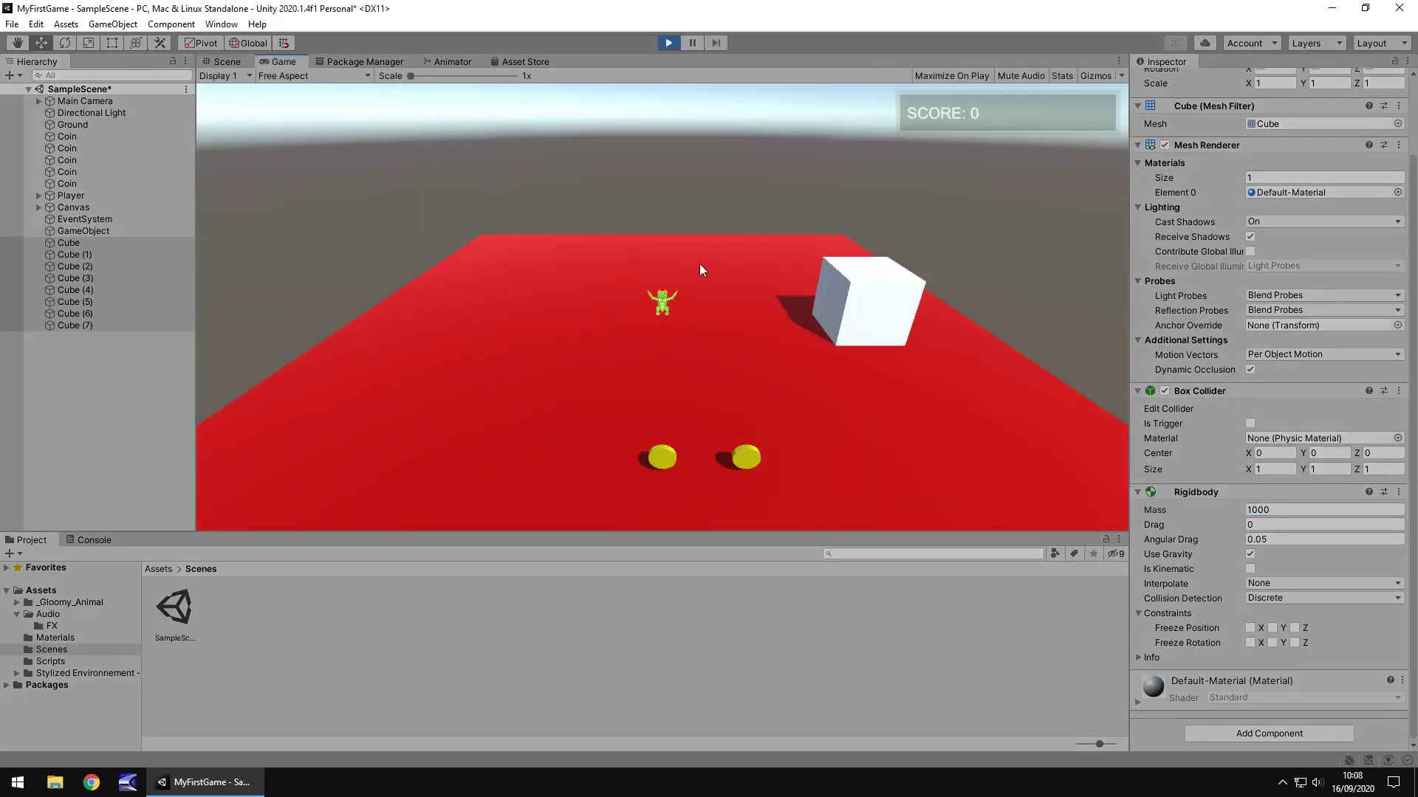
key("d")
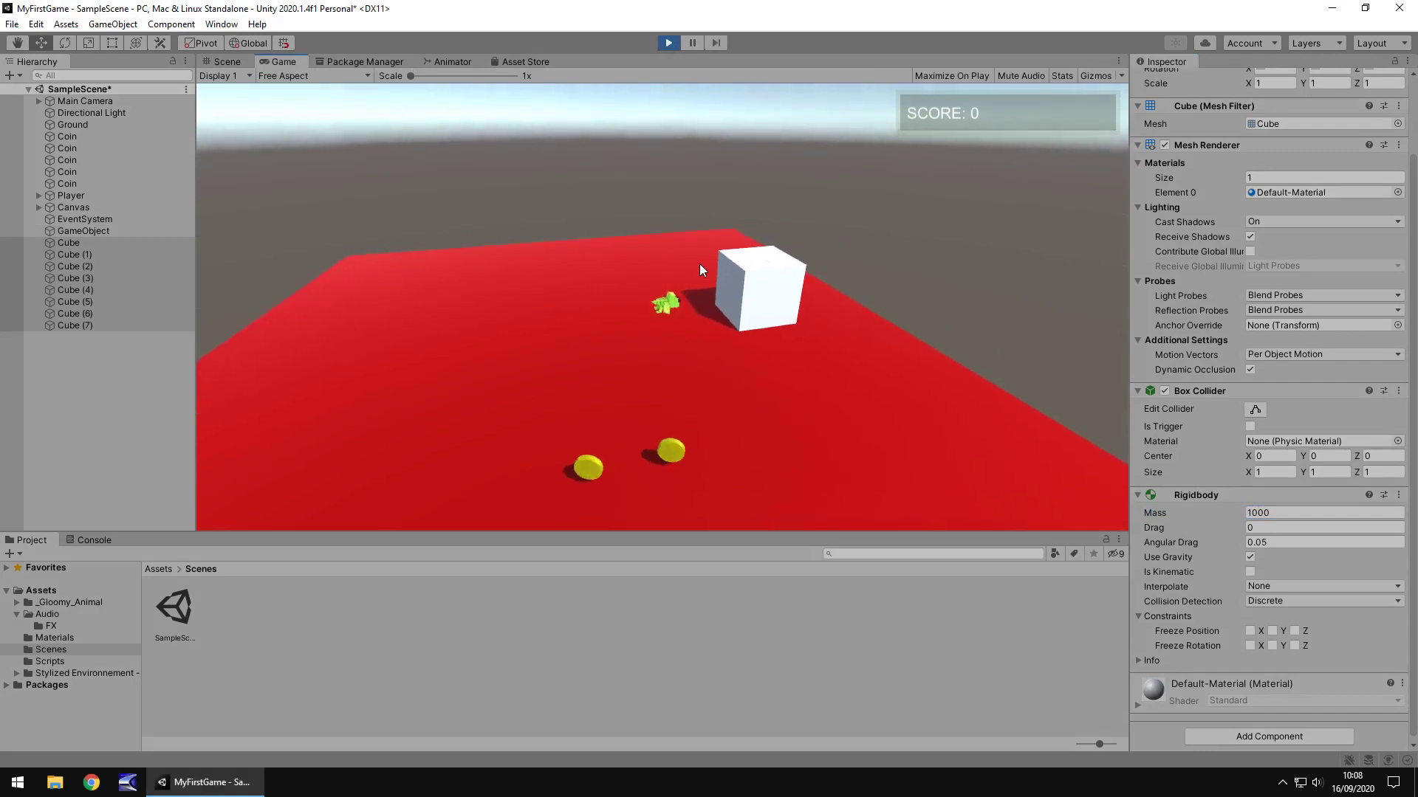
key("d")
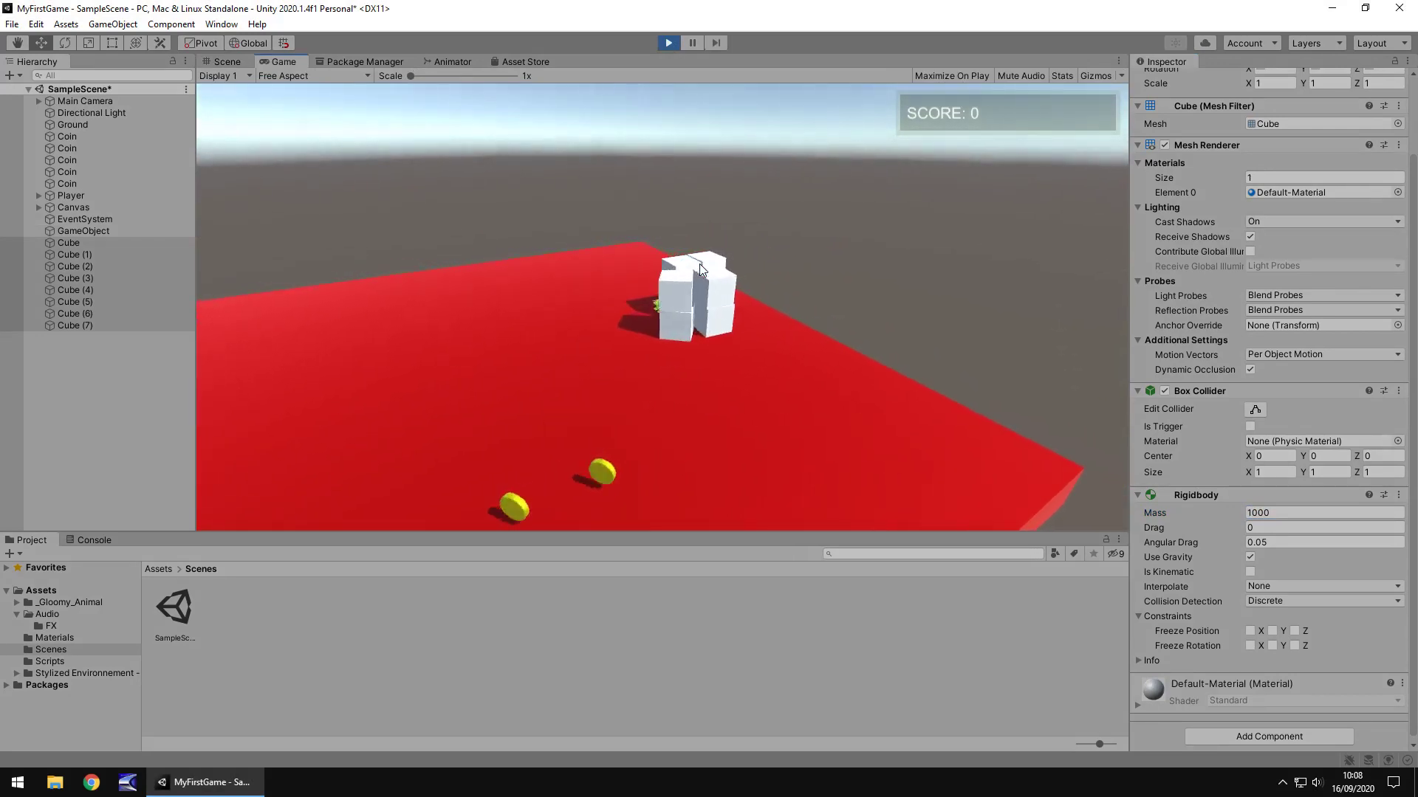
key("d")
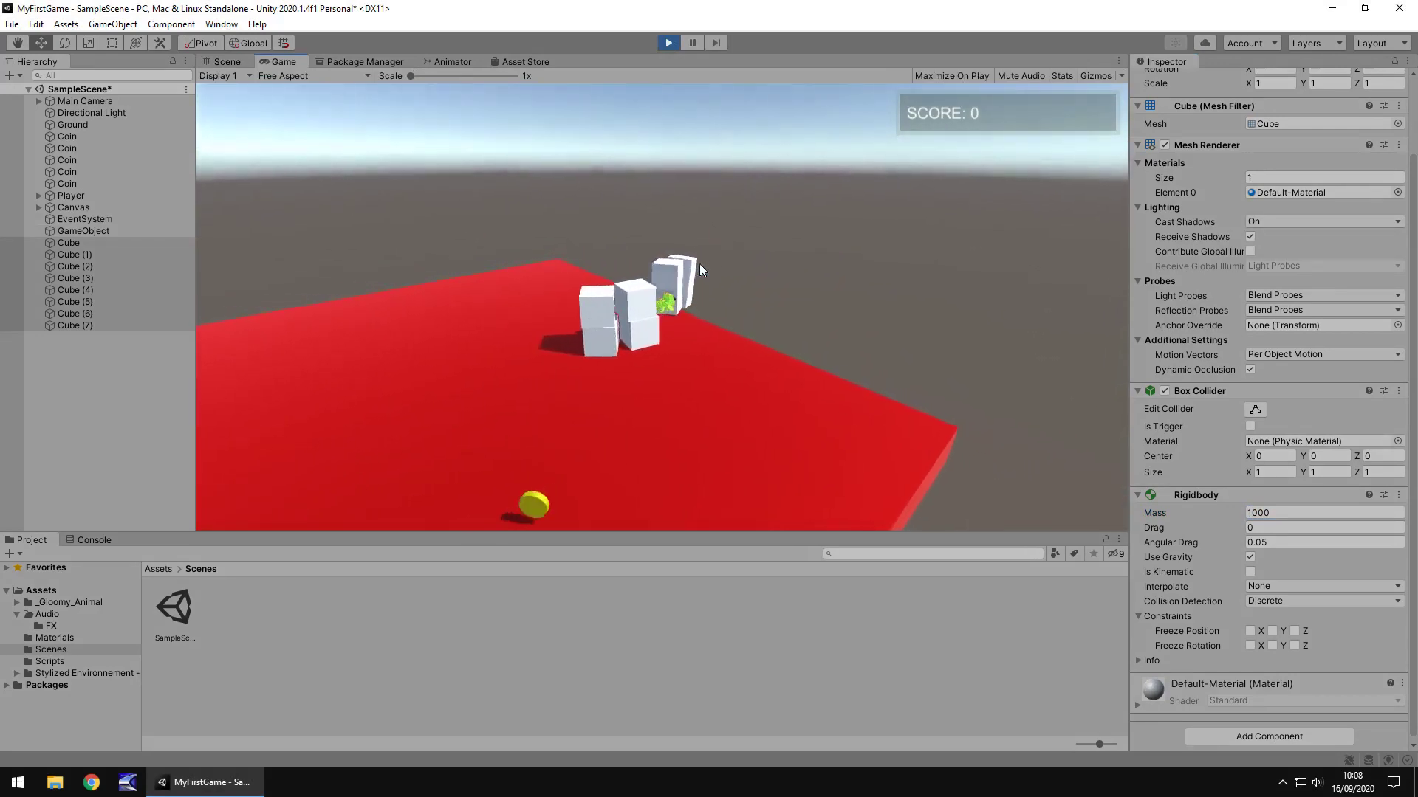
left_click(668, 43)
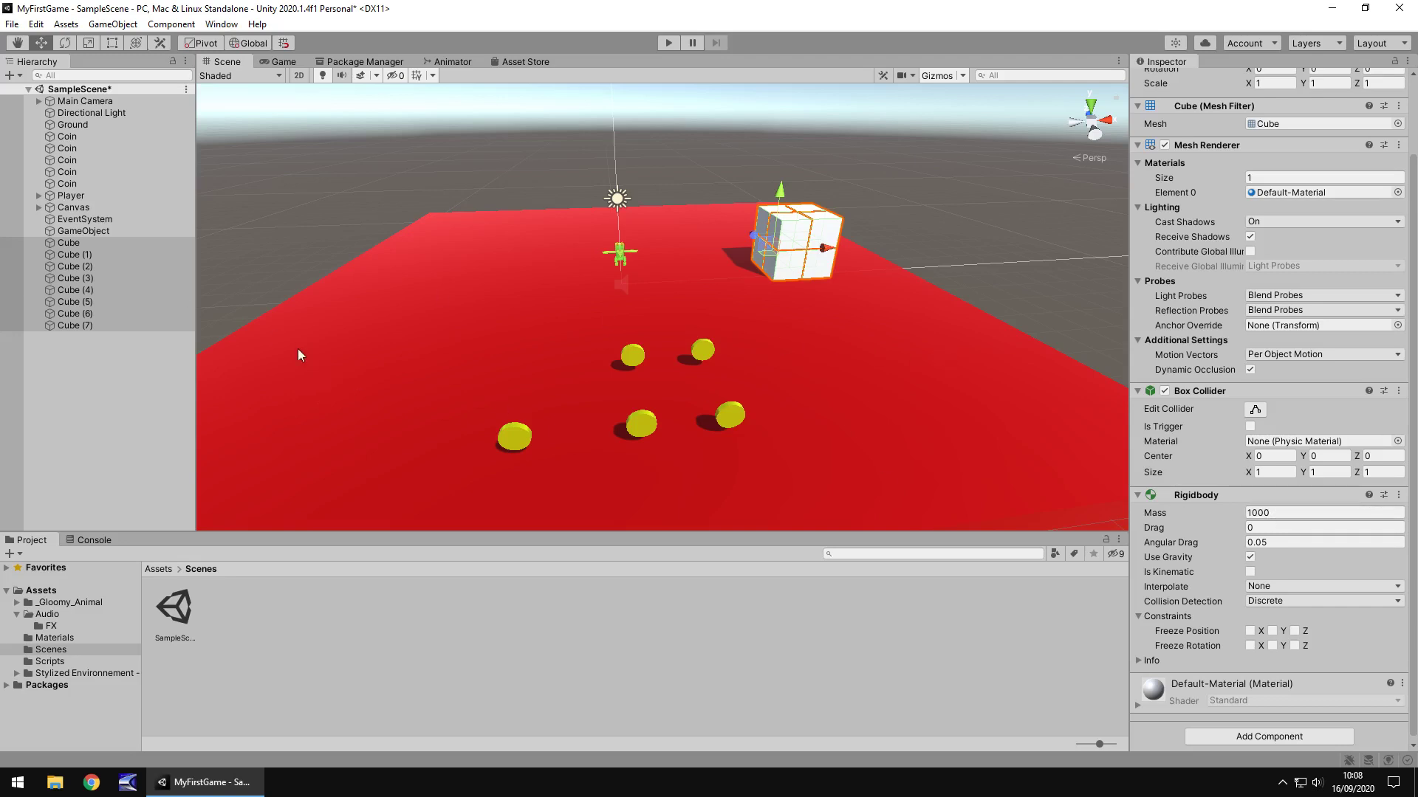
- Set the Rigidbody mass of all eight cubes to 1 and move Cube (1) and Cube out of the block to stand side by side near the coins
left_click(1245, 514)
type("1")
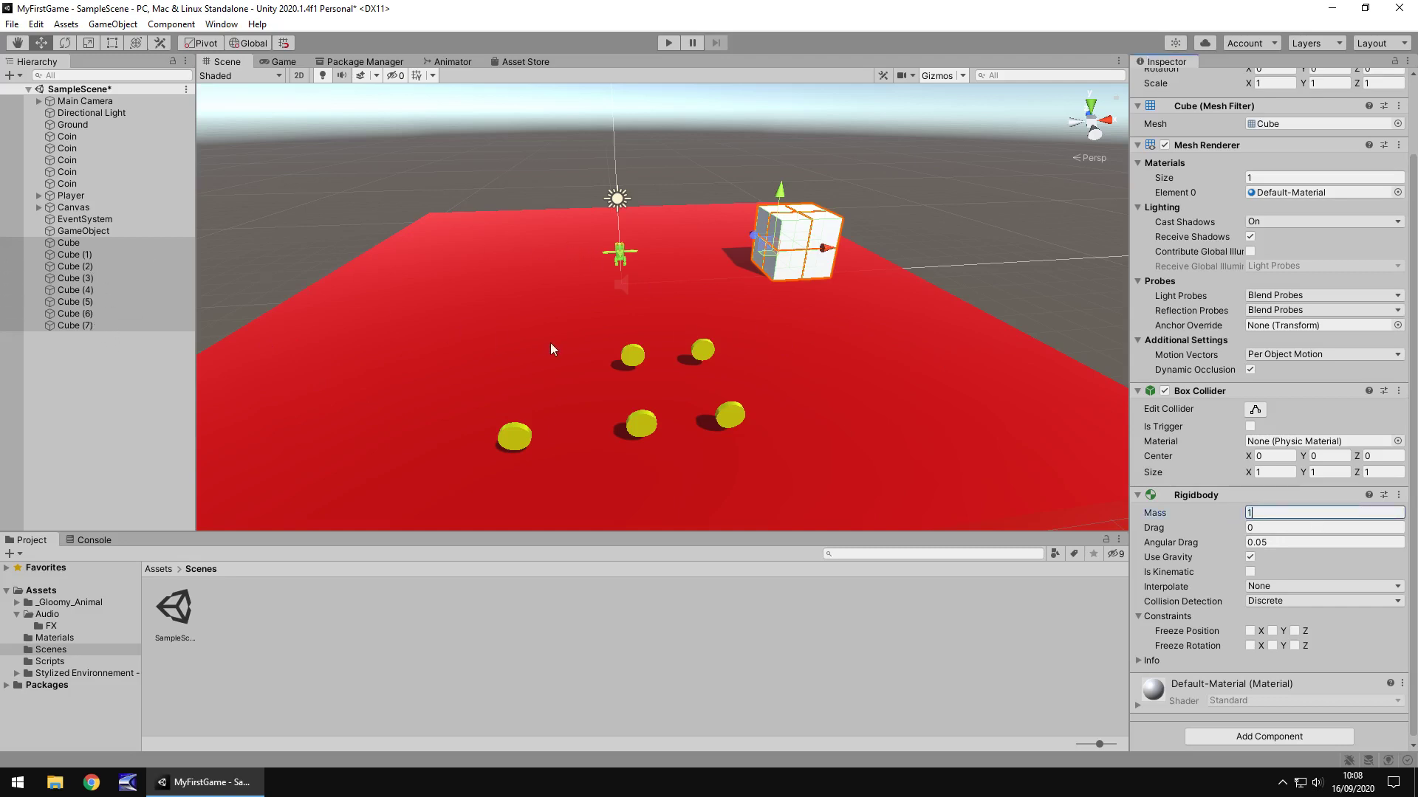
left_click(781, 278)
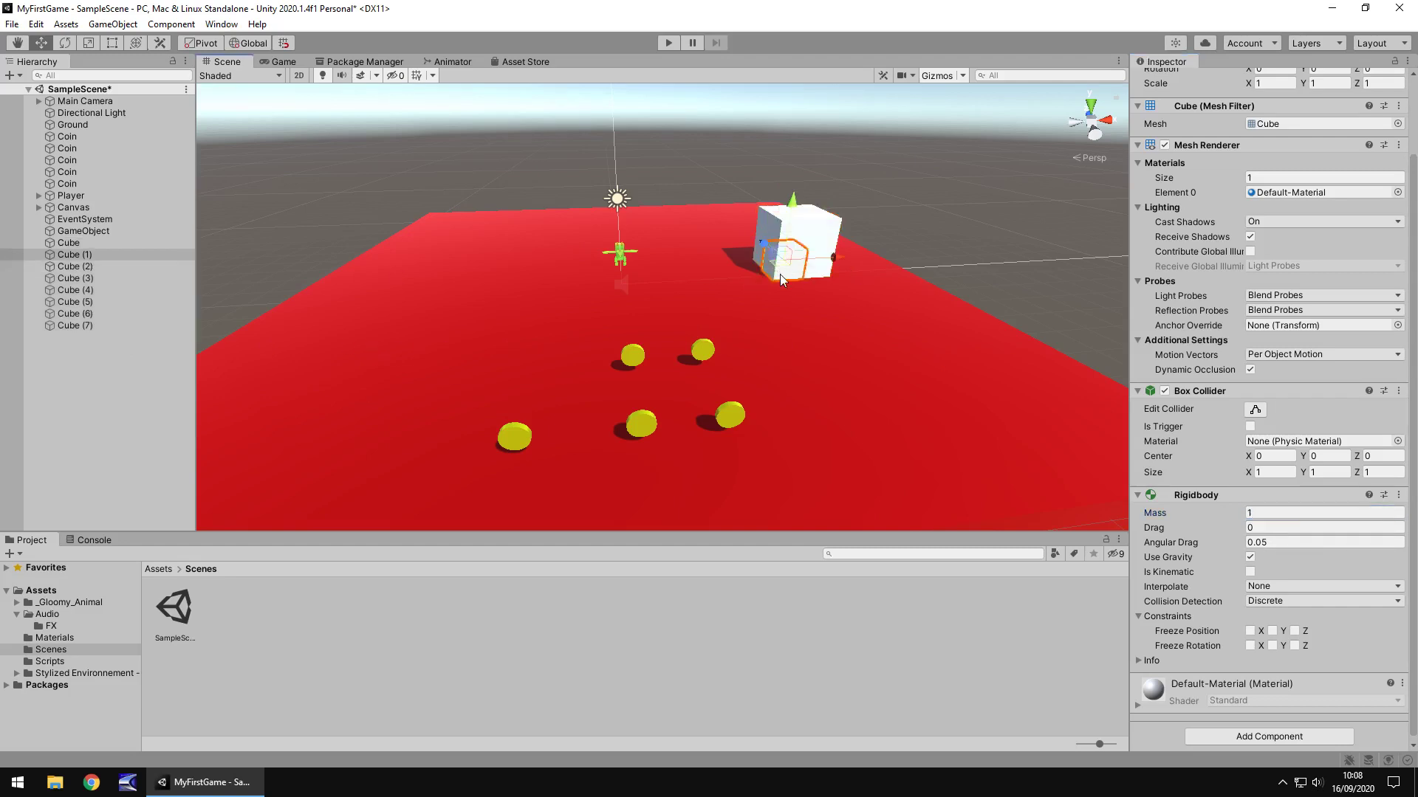
left_click_drag(762, 242, 609, 301)
left_click(783, 270)
left_click_drag(776, 269, 643, 302)
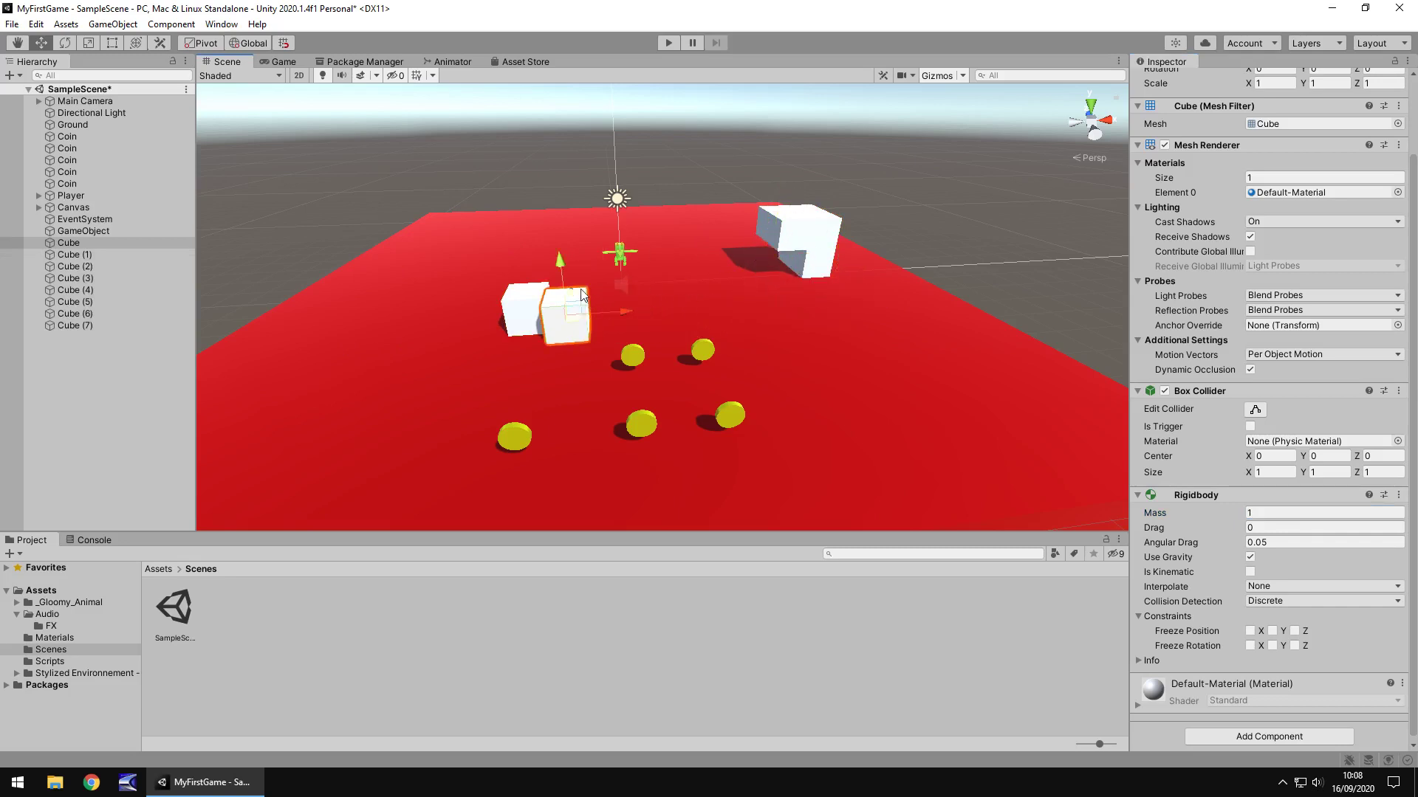
- Set the Rigidbody mass of Cube (1) to 1000 and reselect the neighbouring Cube to check its mass
left_click(535, 299)
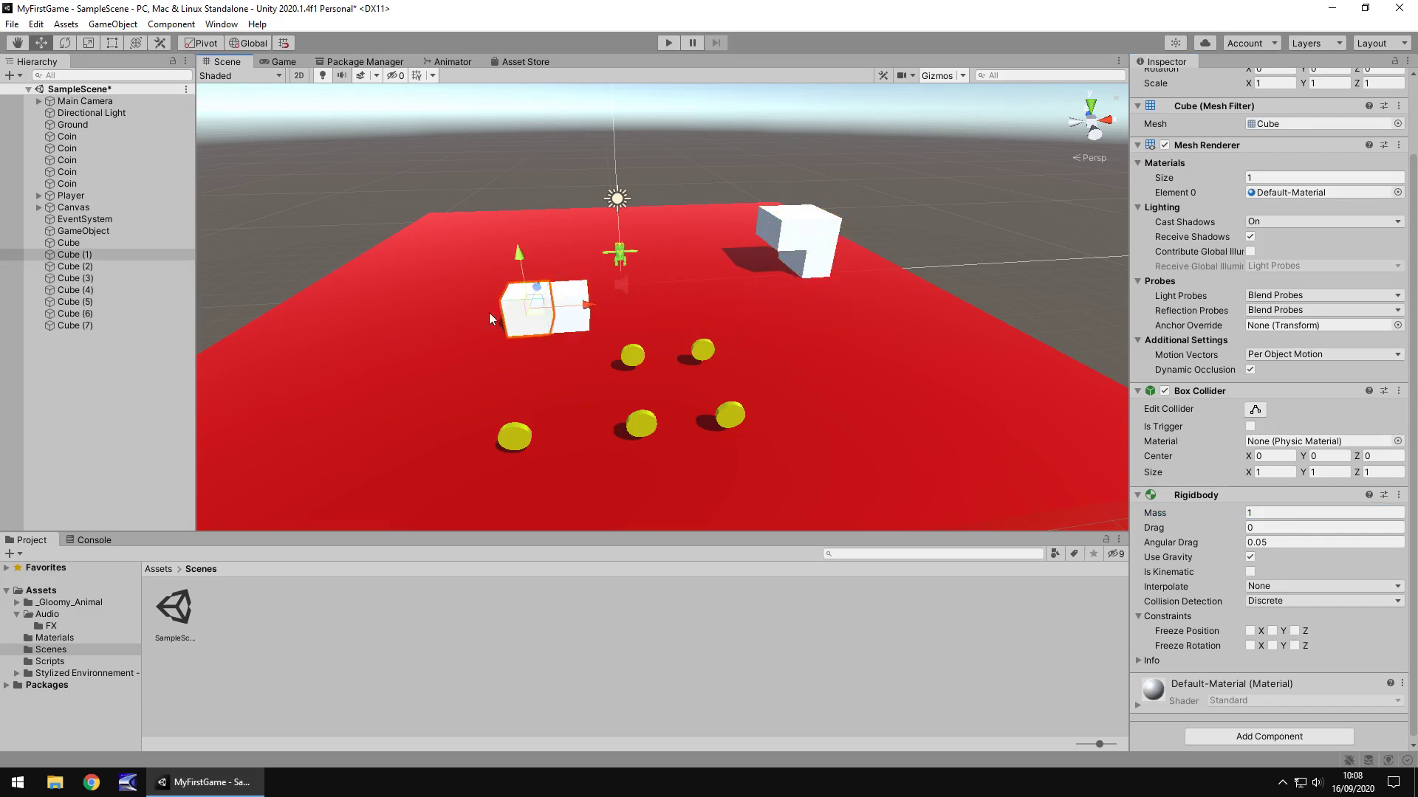
left_click(1279, 513)
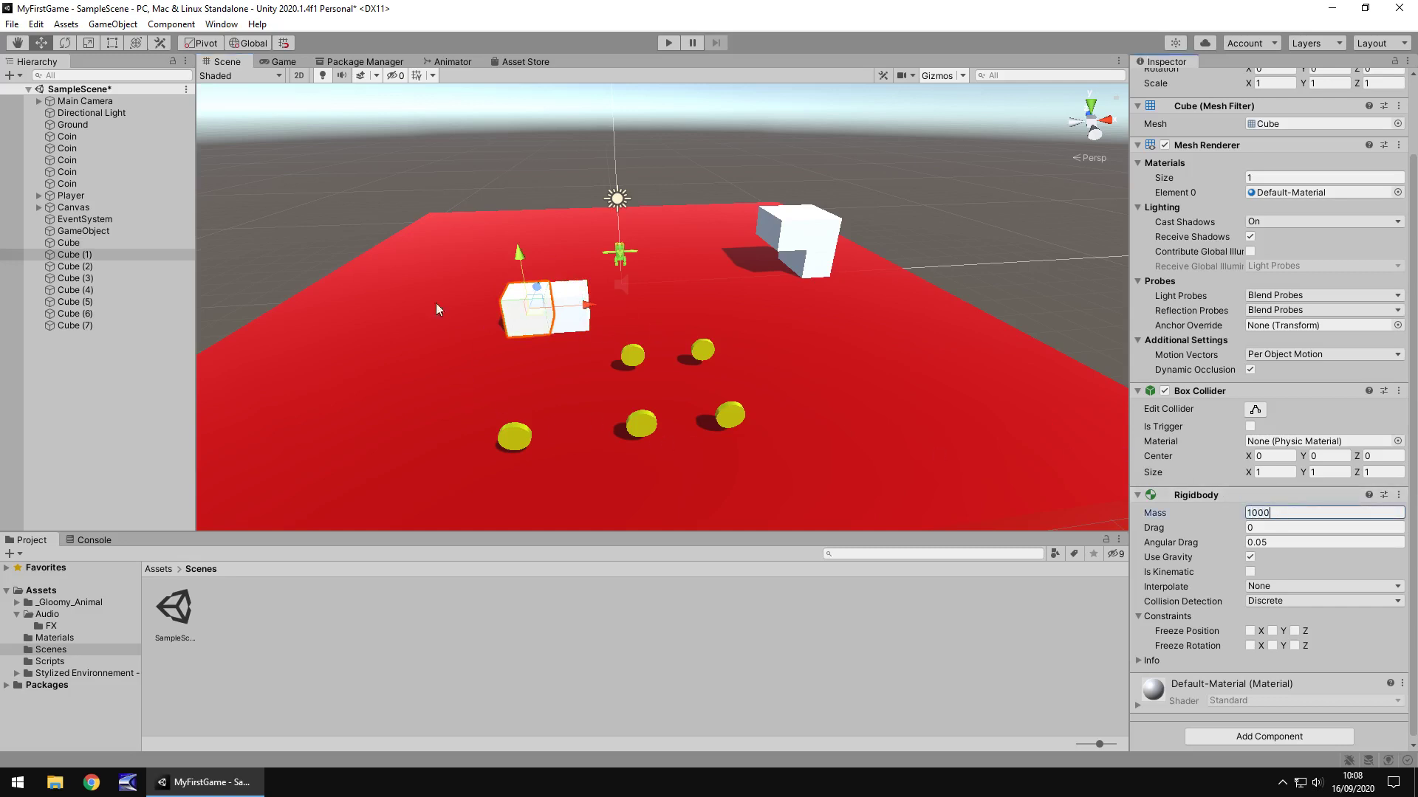
type("1000")
left_click(567, 299)
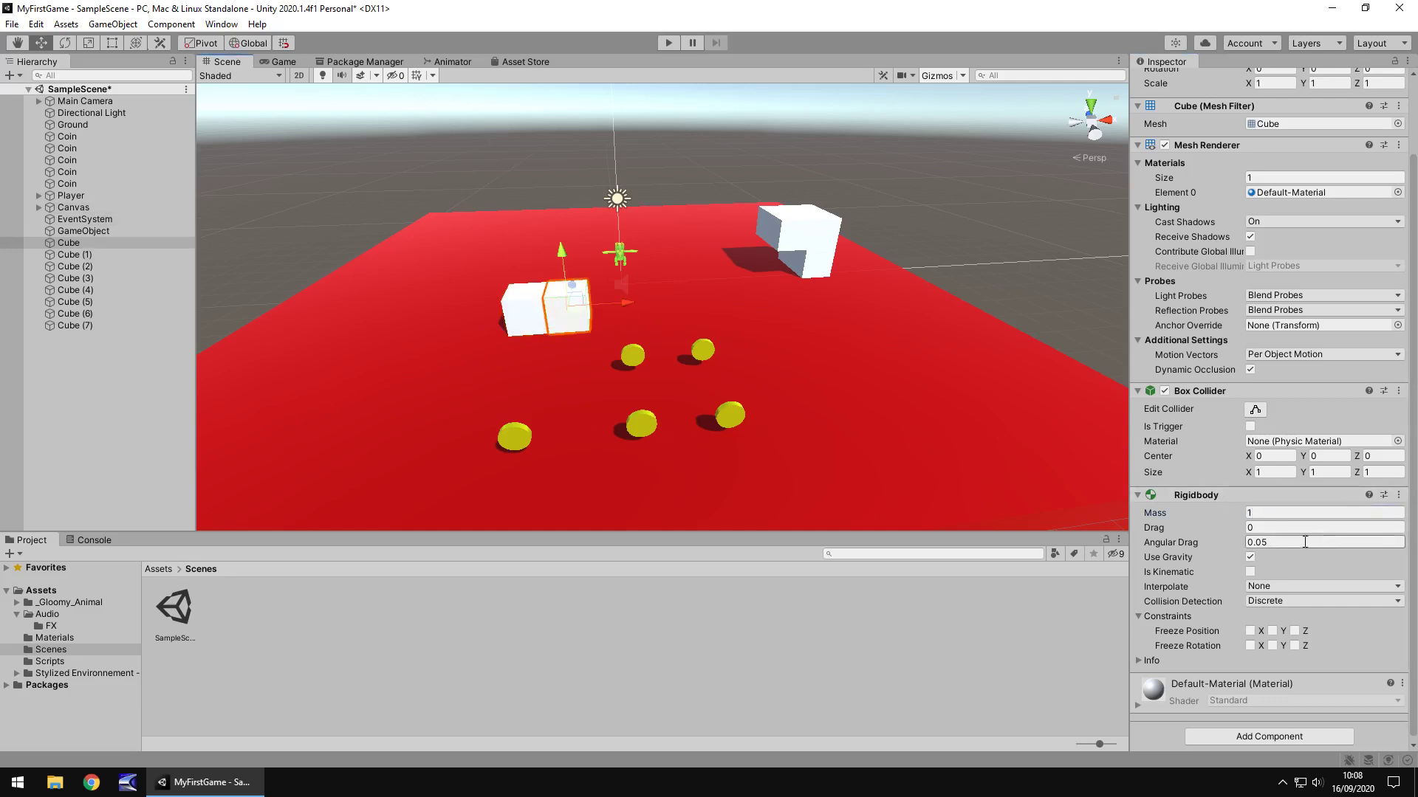
- Run the game, steer the dragon into the two separated cubes with masses 1 and 1000, and stop play mode
left_click(669, 43)
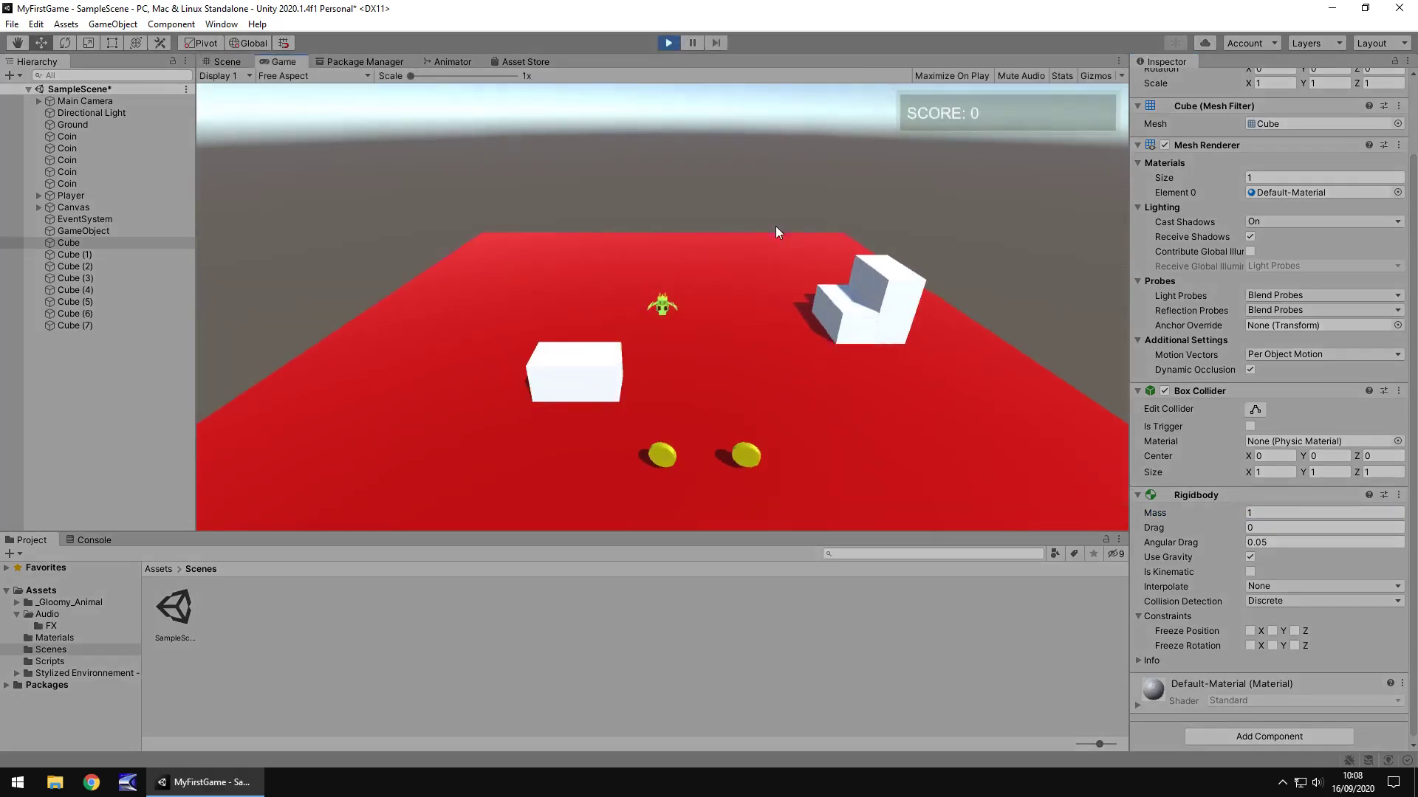
key("s")
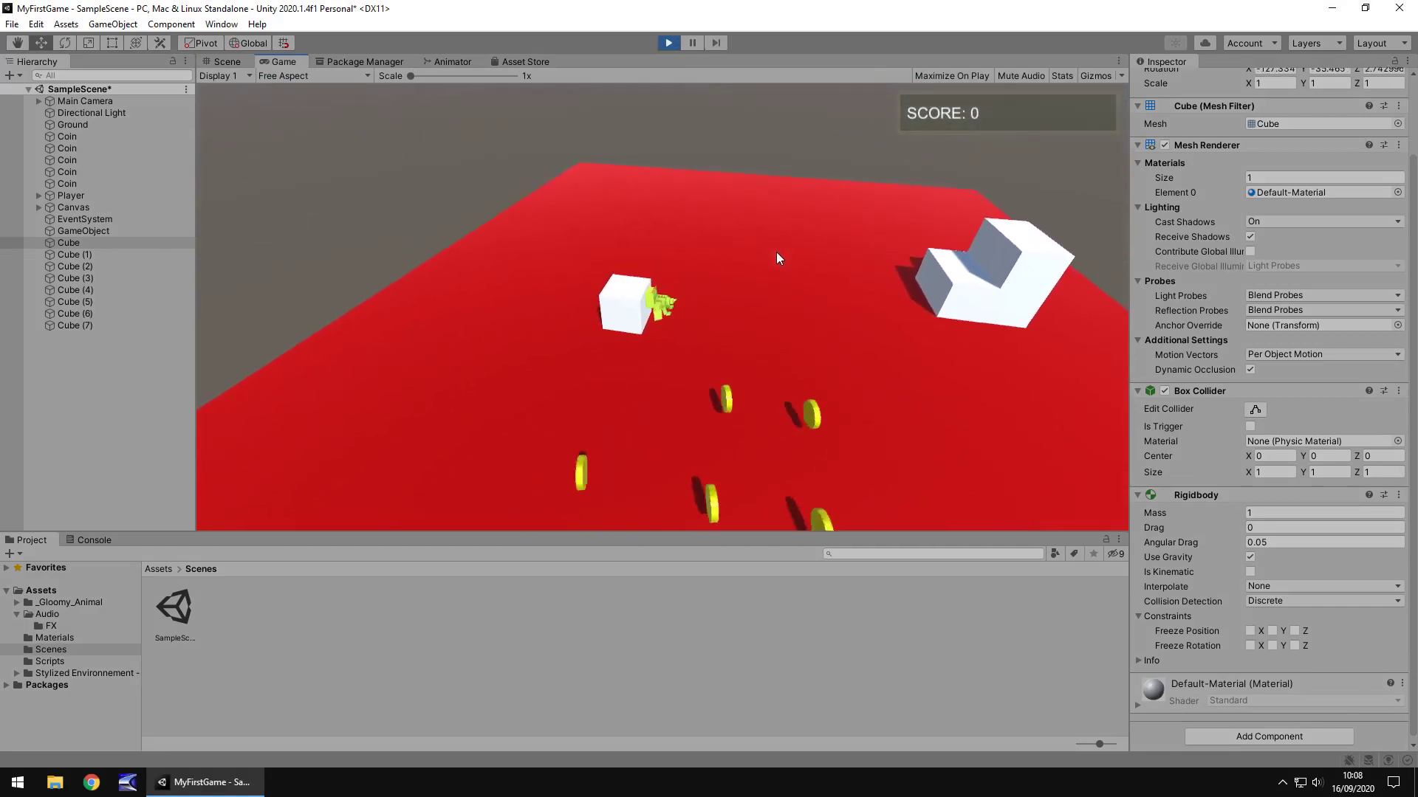
left_click(669, 43)
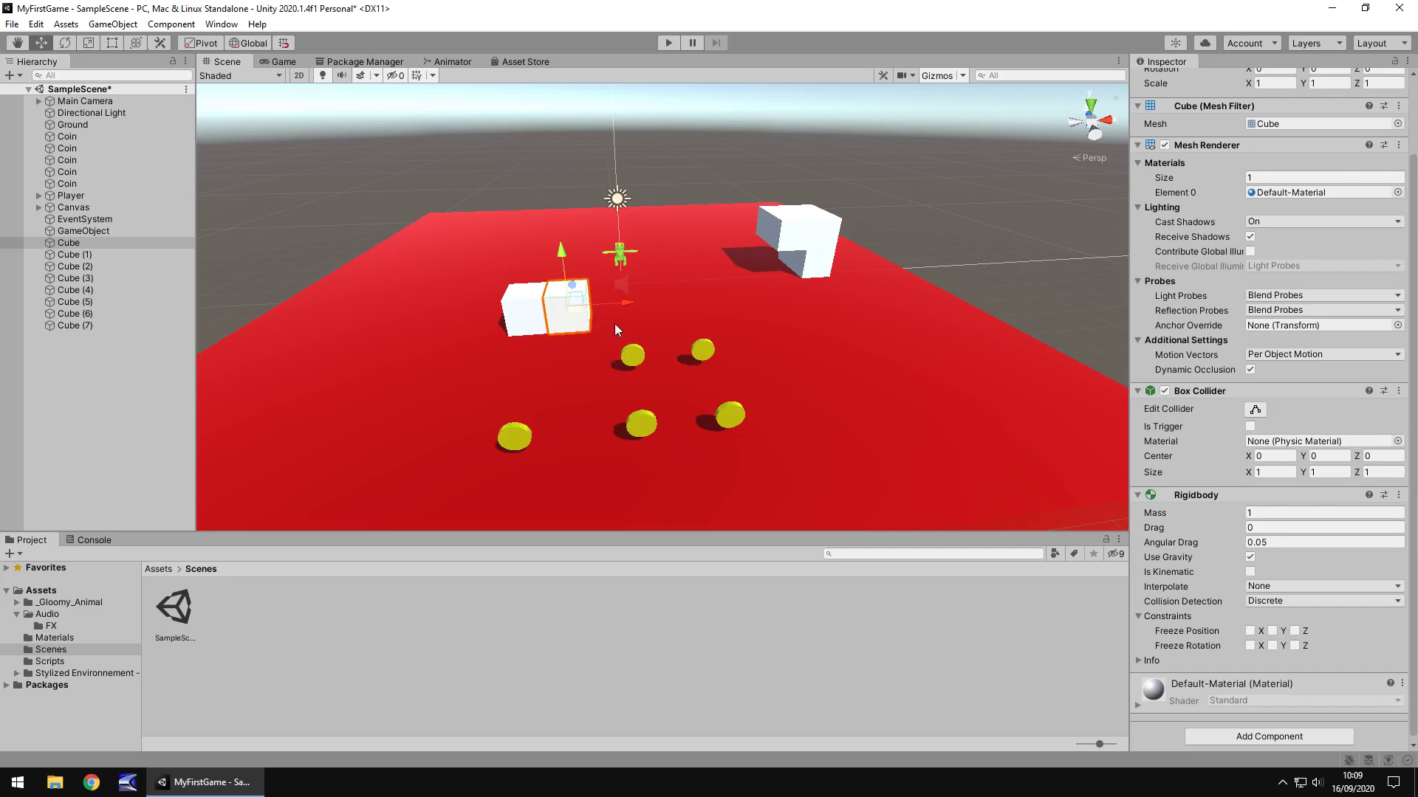
- Move Cube away from Cube (1), duplicate it five times, and arrange the copies as a row of three stacks, each two cubes high
middle_click_drag(753, 283, 697, 401)
right_click_drag(697, 401, 472, 509)
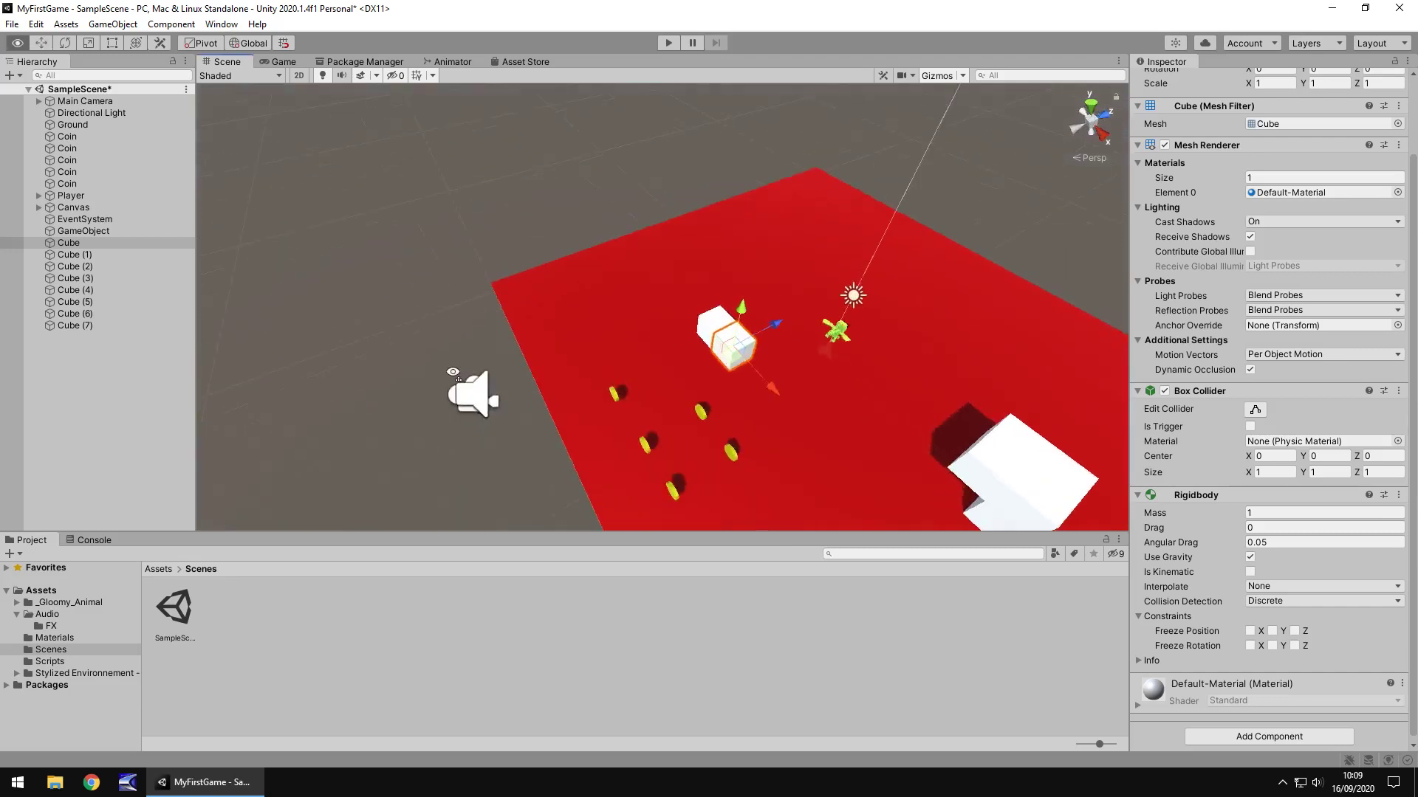
middle_click_drag(782, 370, 695, 385)
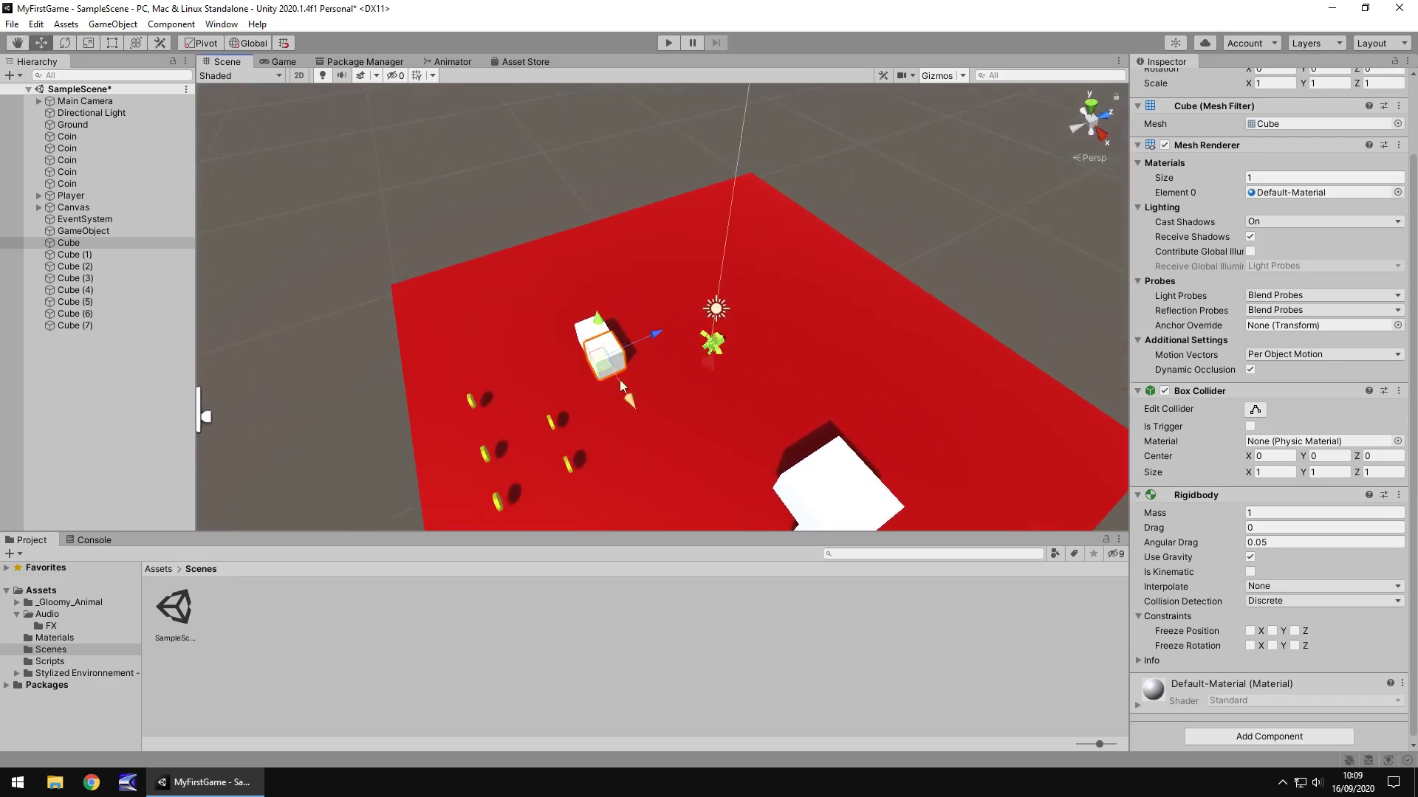
left_click_drag(628, 399, 711, 345)
key("ctrl+d")
key("ctrl+d")
key("ctrl+d")
key("ctrl+d")
key("ctrl+d")
- Delete Cube (1) and all cubes of the original block except Cube (3)
left_click(584, 339)
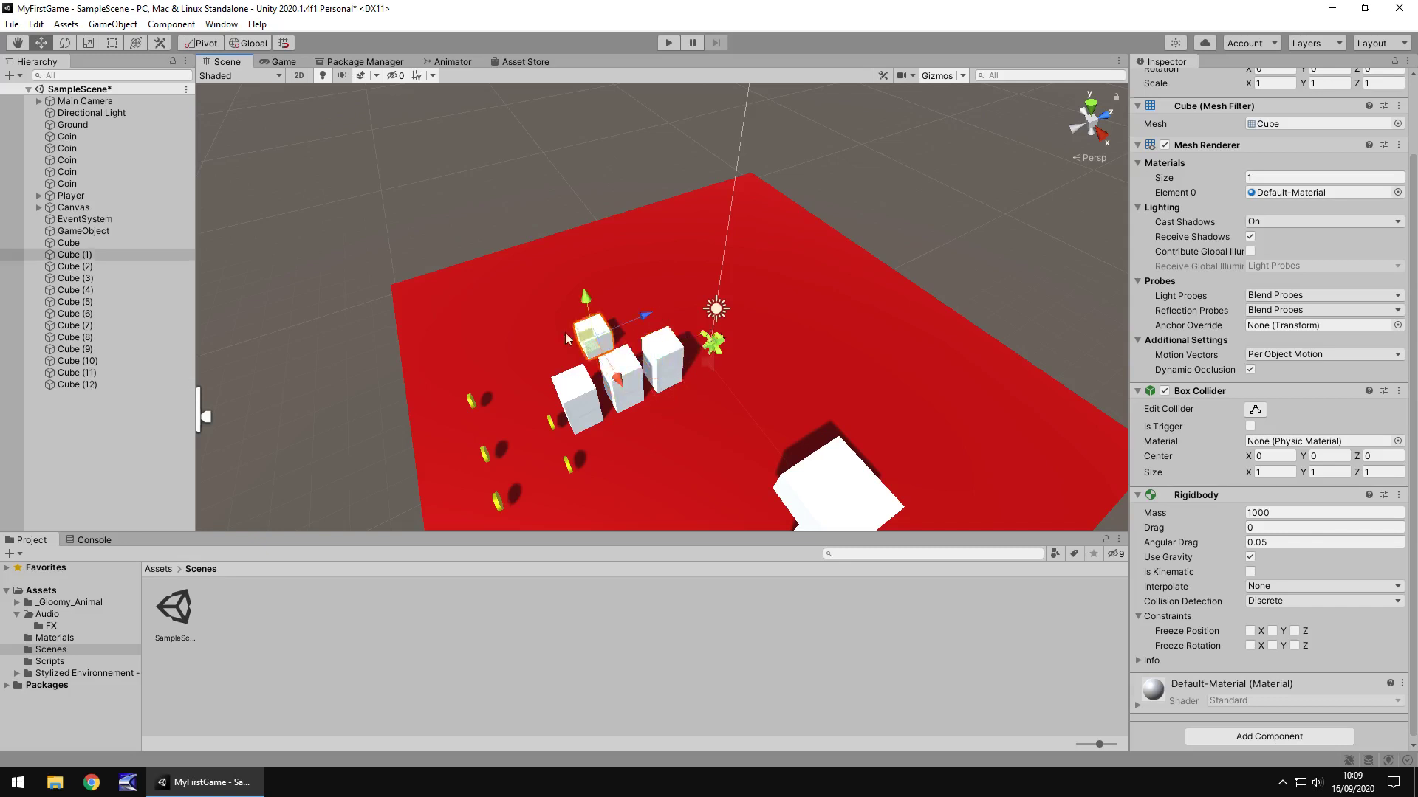
key("Delete")
right_click_drag(538, 336, 737, 346)
middle_click_drag(737, 345, 757, 285)
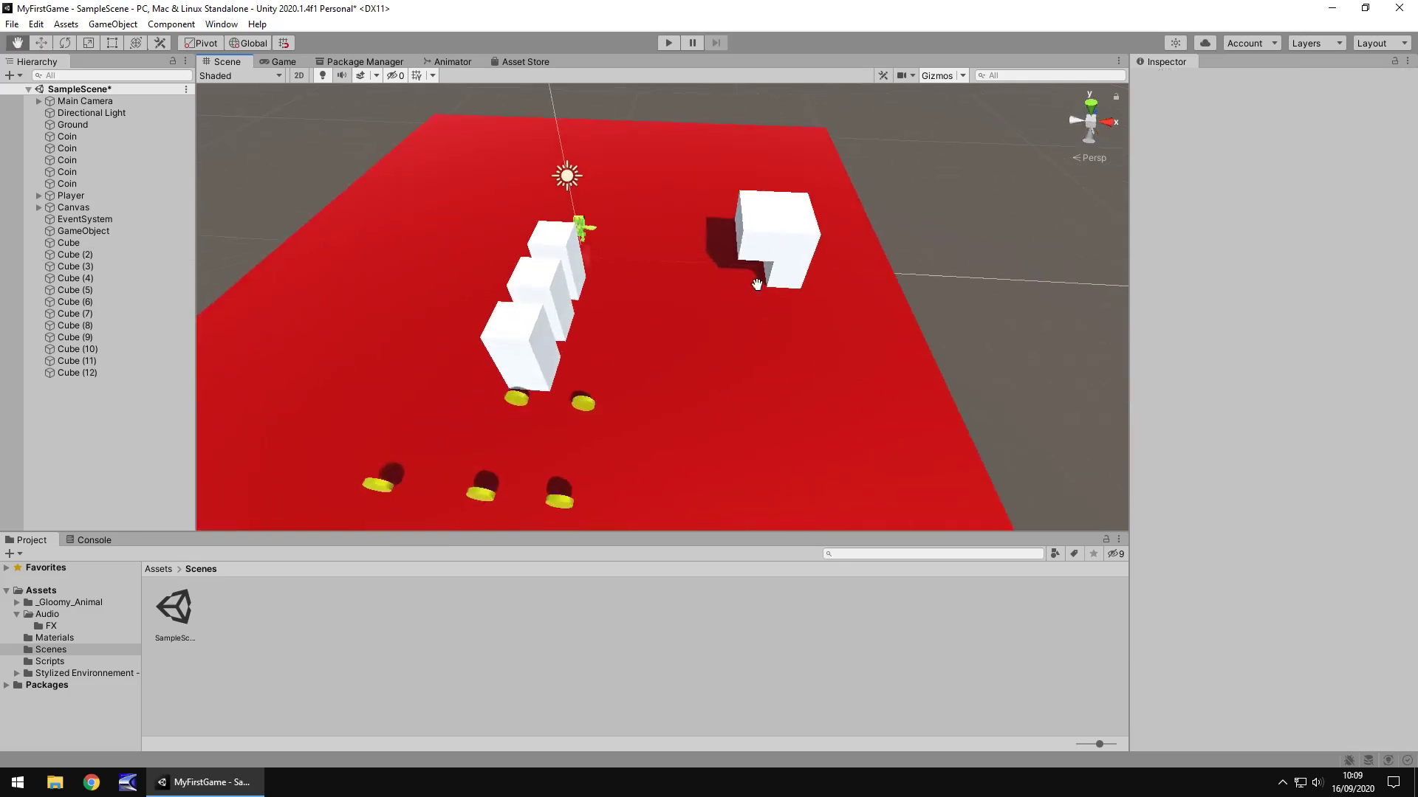
key("w")
left_click(755, 207)
key("Delete")
left_click(789, 240)
key("Delete")
left_click(789, 238)
key("Delete")
- Move Cube (3) beside the stack nearest the coins, set its Y scale to 2, and place it at X 1.5, Y 1.5, Z -5
left_click(787, 247)
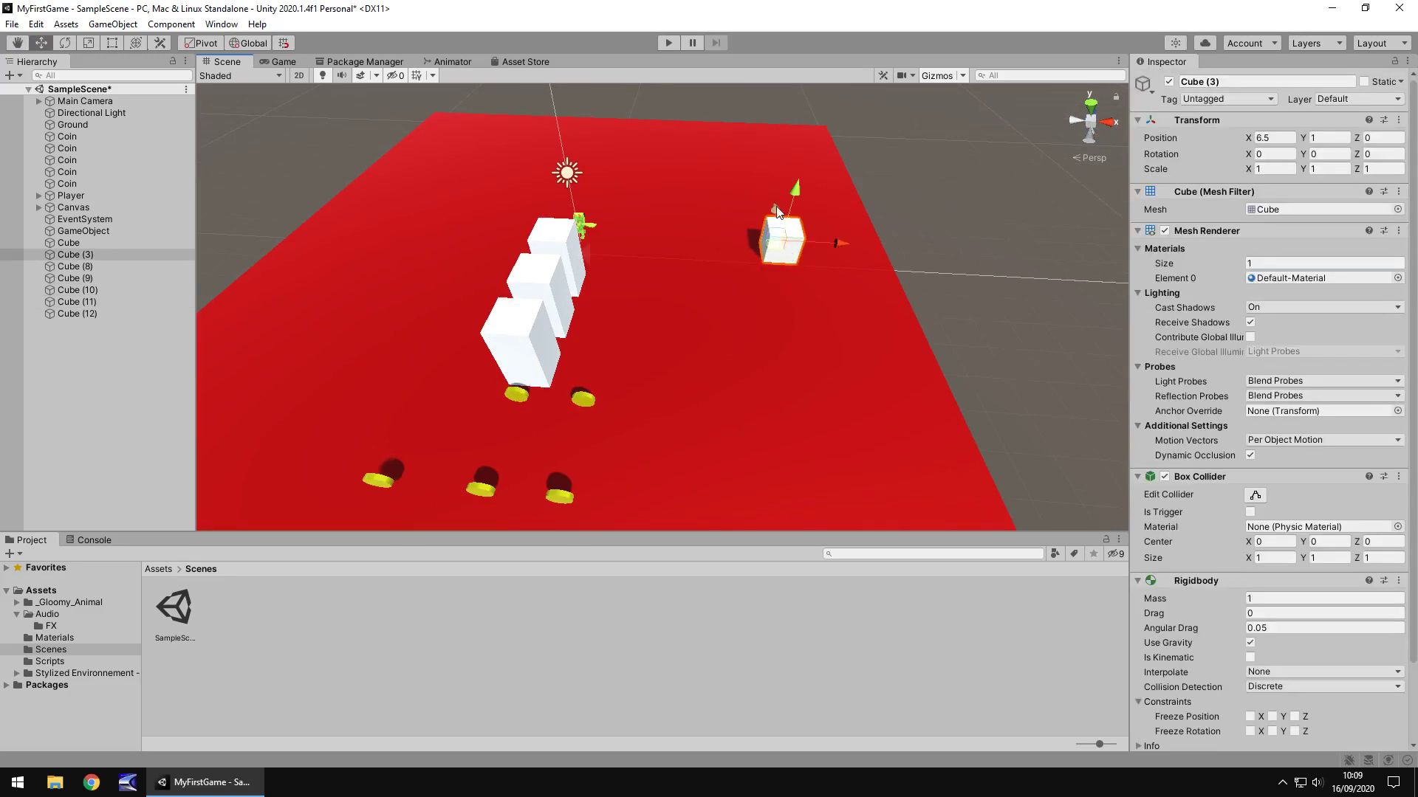
left_click_drag(787, 247, 583, 317)
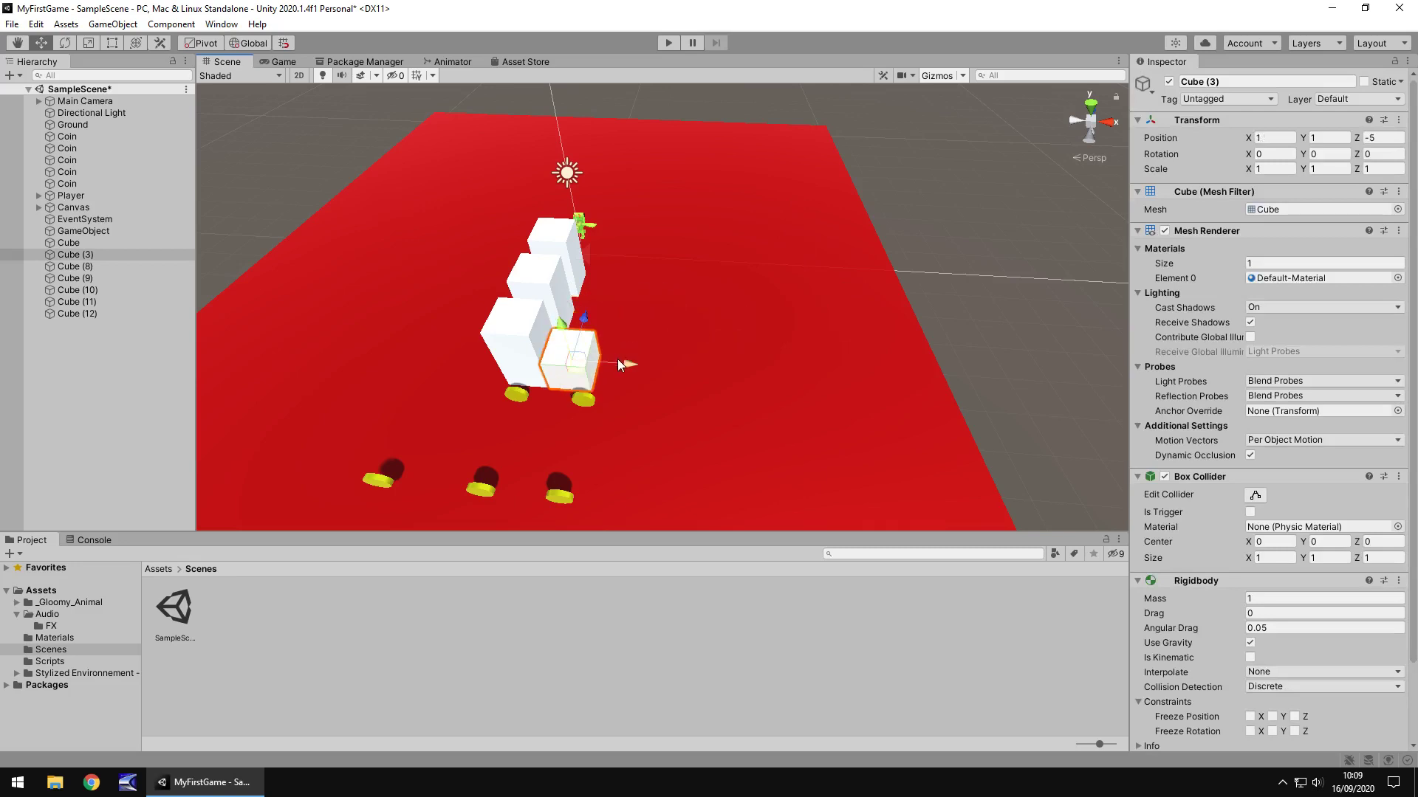
left_click_drag(629, 363, 650, 361)
left_click(1339, 169)
type("2")
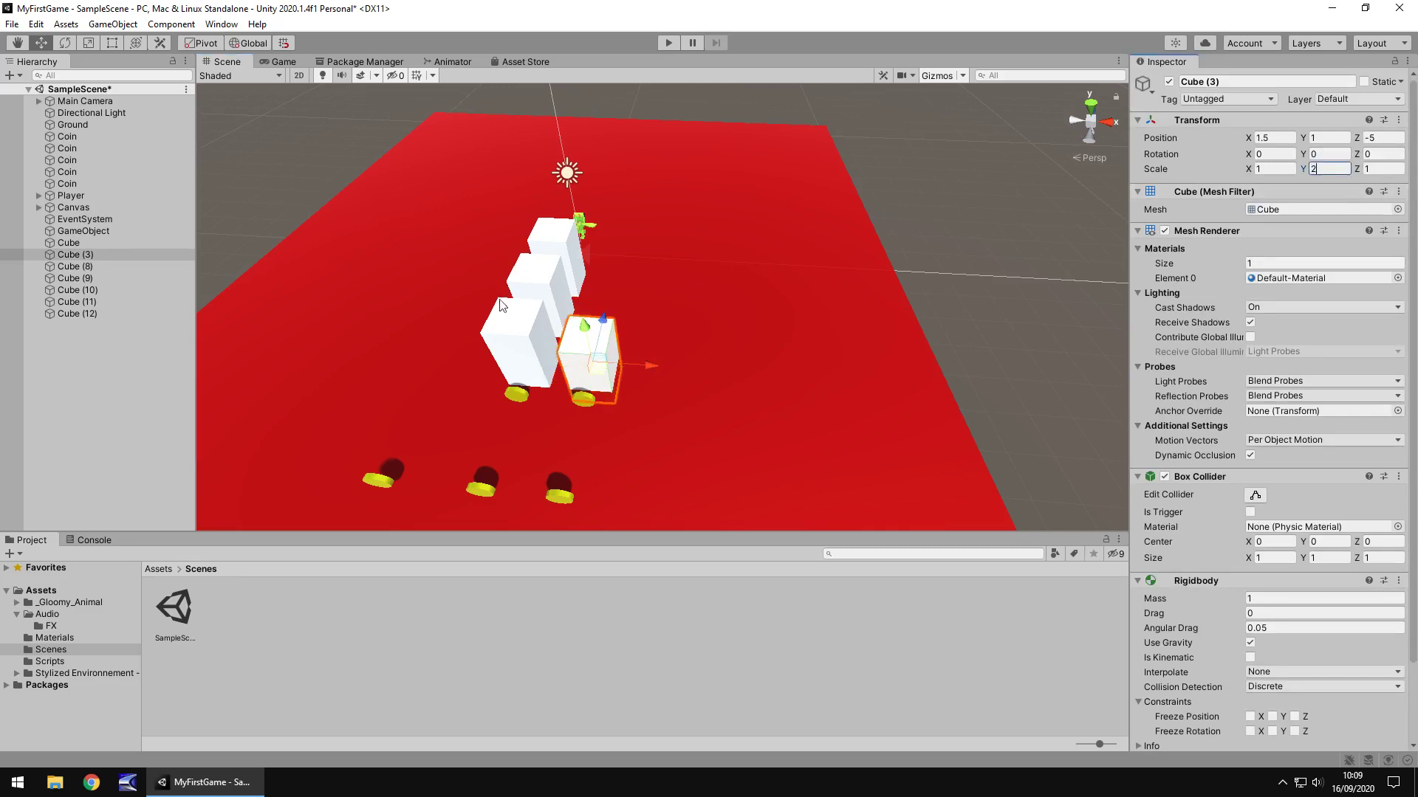
left_click_drag(585, 326, 639, 299)
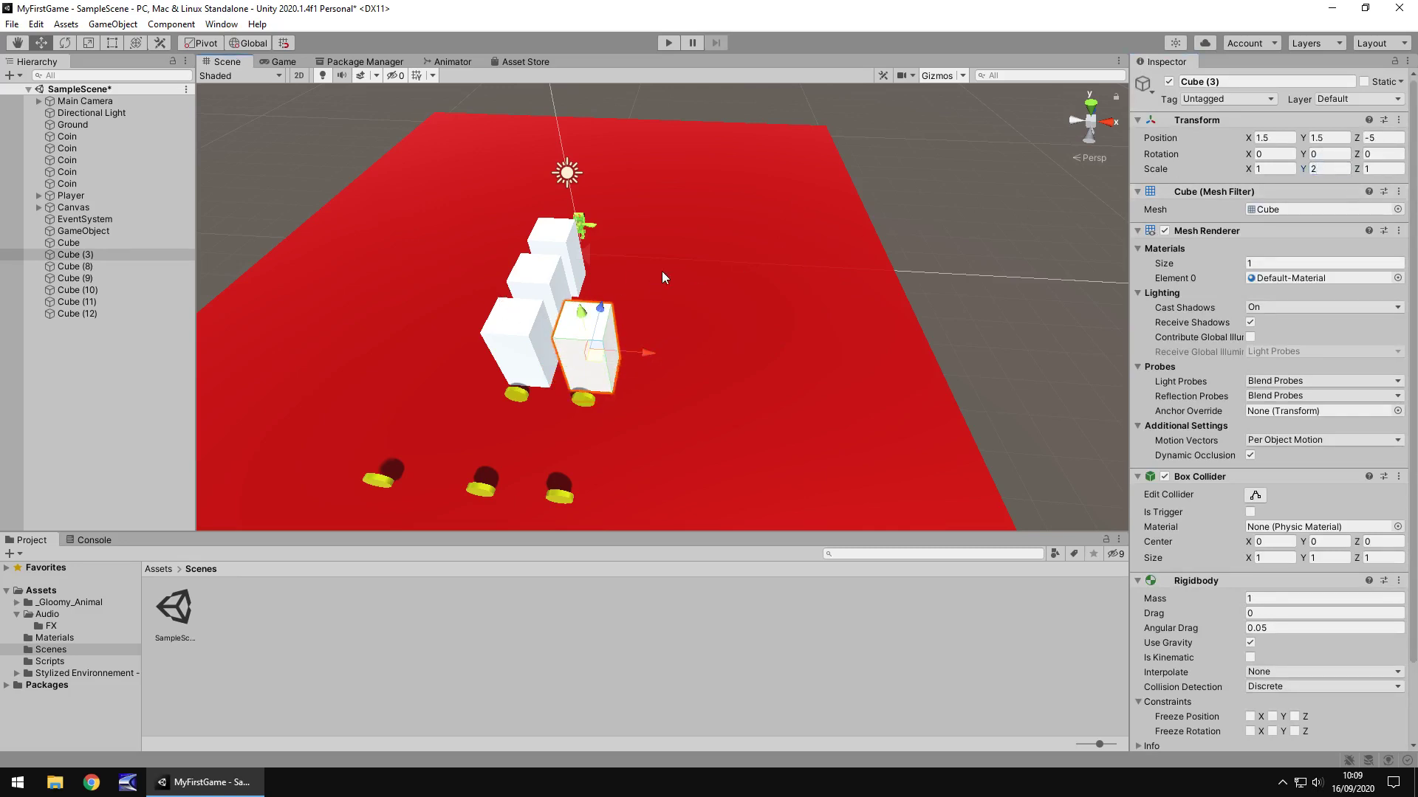
- Run the game, steer the dragon through the stacks and the tall cube, and stop play mode
left_click(669, 43)
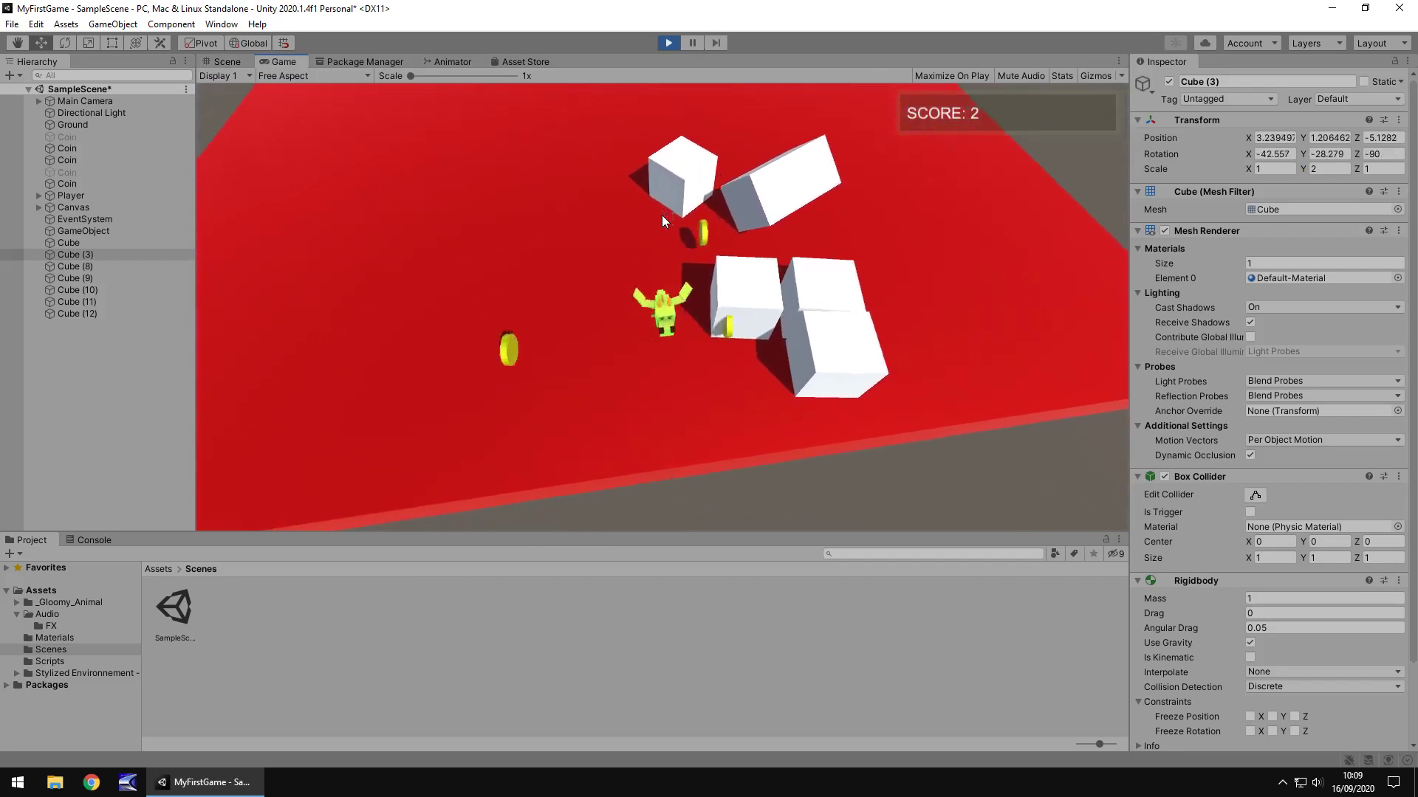
left_click(670, 42)
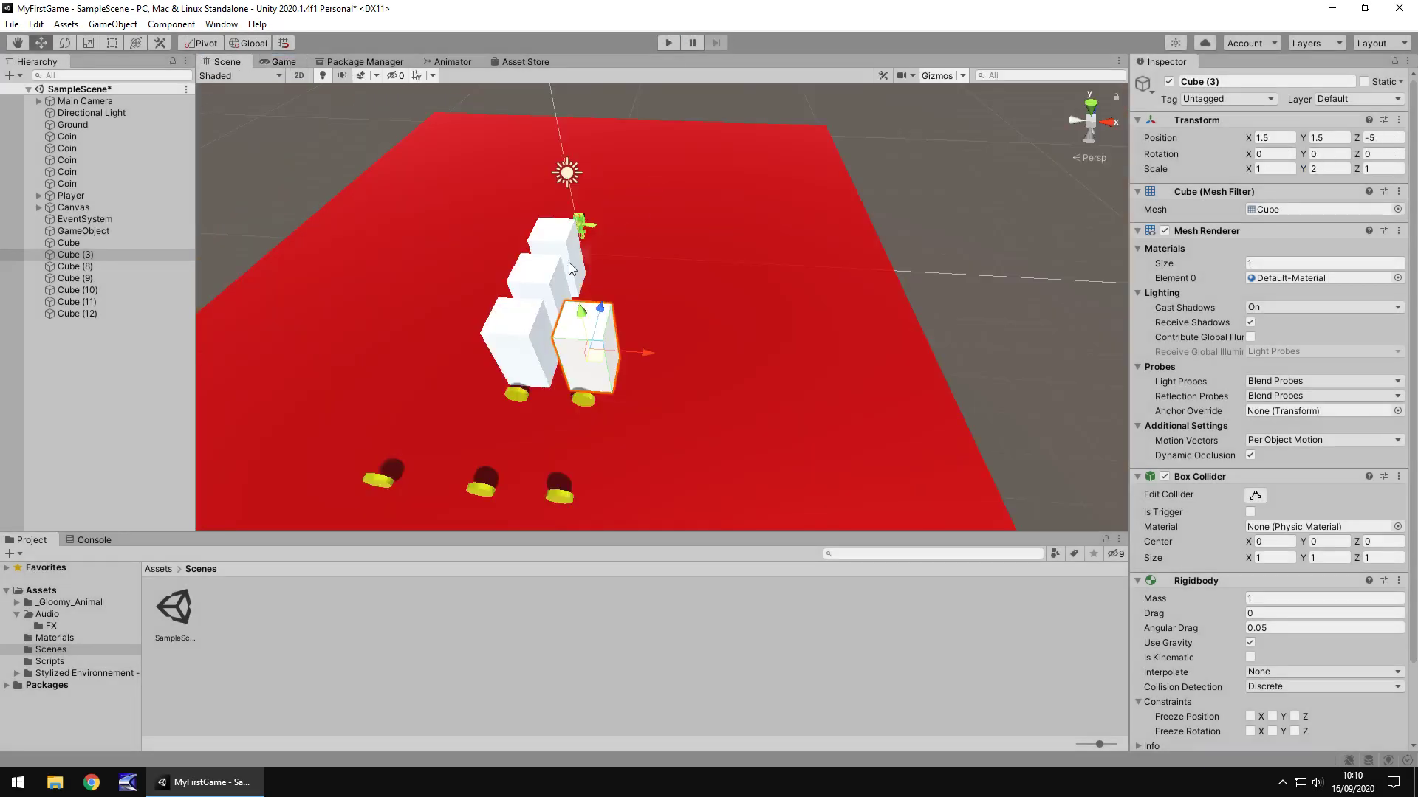
- Move Cube (11) and Cube (8) out of the middle stack and restack them on the far side of the front stack from Cube (3)
left_click(557, 290)
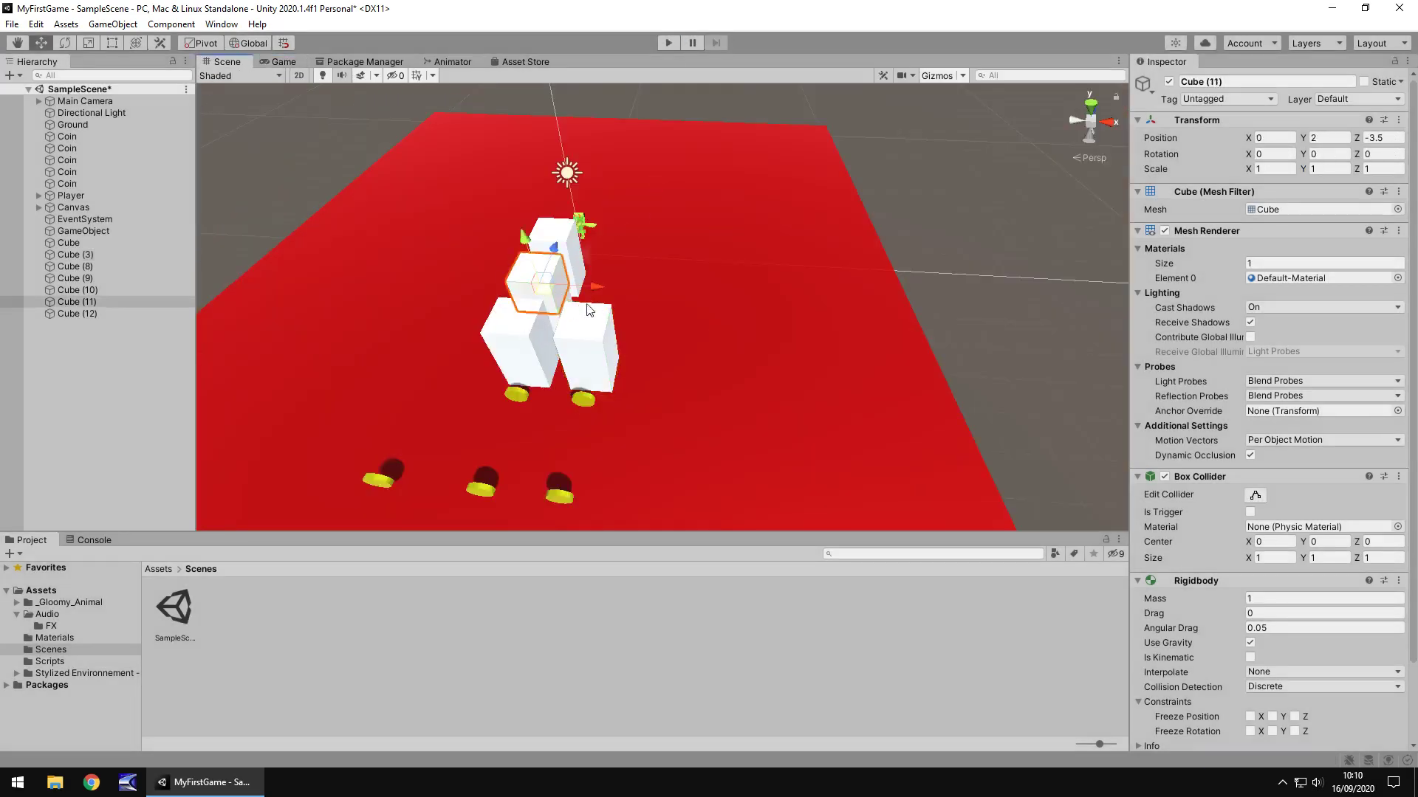
left_click_drag(582, 279, 437, 334)
left_click(555, 309)
left_click_drag(583, 325, 533, 317)
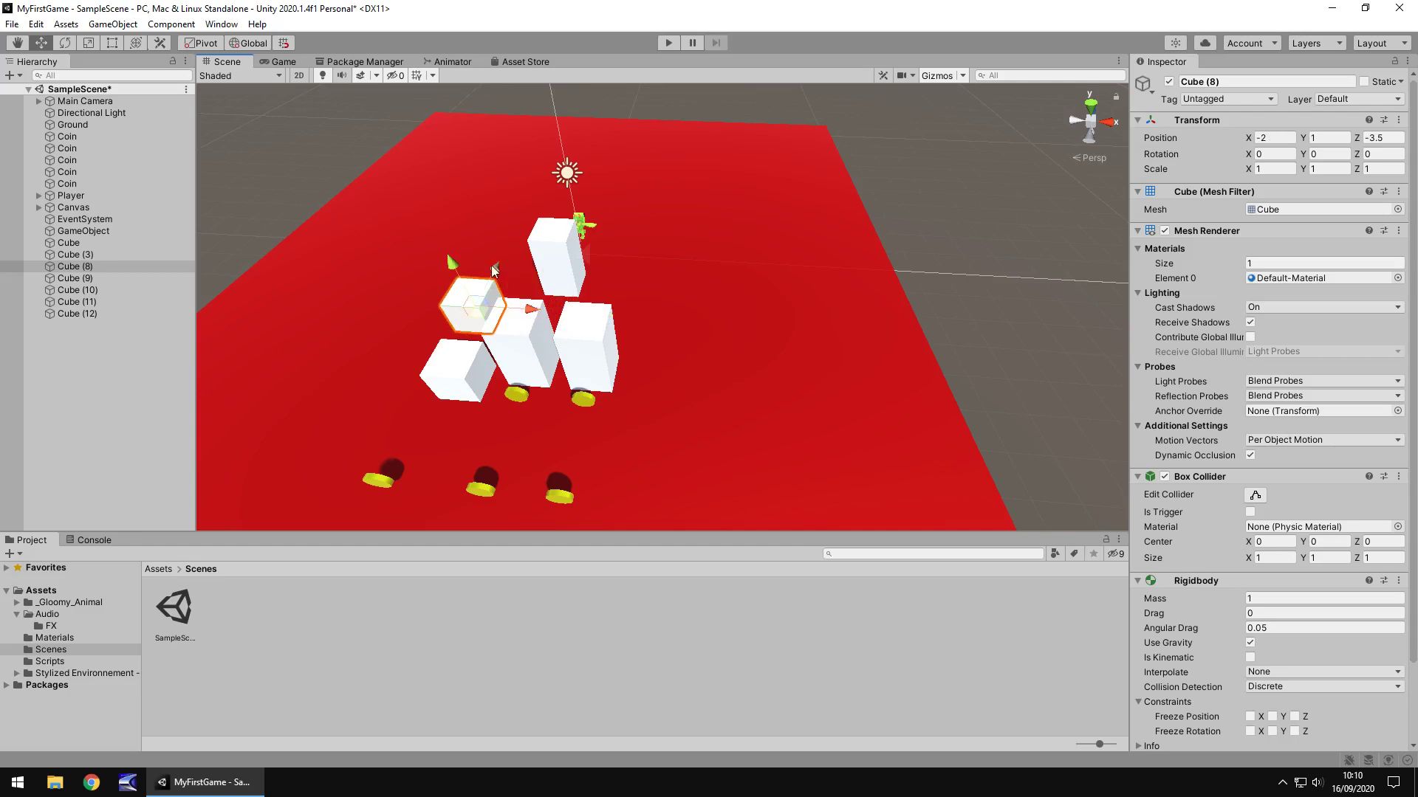
left_click_drag(493, 271, 515, 382)
left_click_drag(437, 337, 418, 310)
- Move the two cubes of the rear stack to the free end of the row beyond Cube (3), with Cube (12) on top at X 3.5, Y 2, Z -5
left_click(564, 283)
left_click_drag(606, 275, 671, 319)
left_click(559, 249)
left_click_drag(599, 251, 555, 441)
- Create a new material named DarkGreyMaterial in the Materials folder
left_click(61, 640)
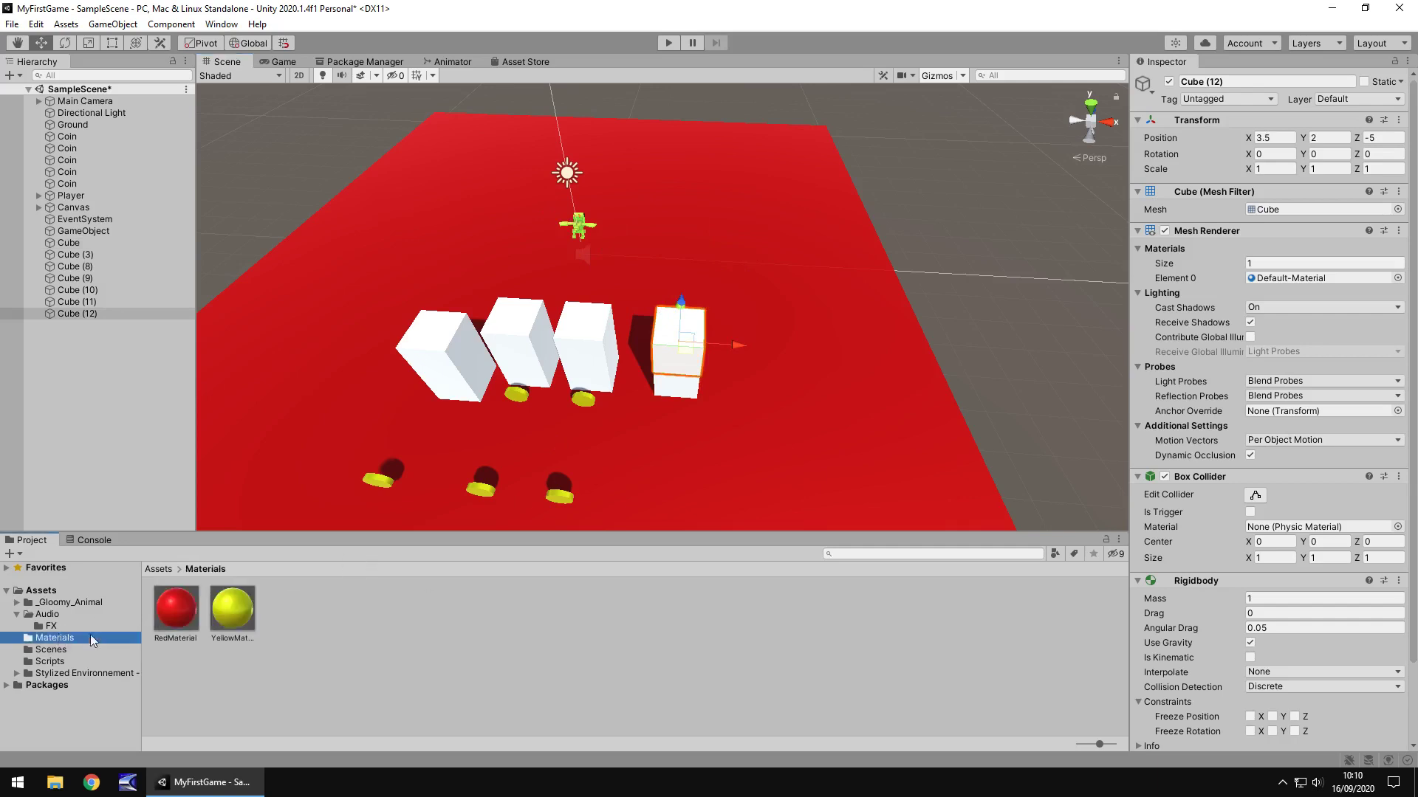
right_click(307, 622)
mouse_move(411, 221)
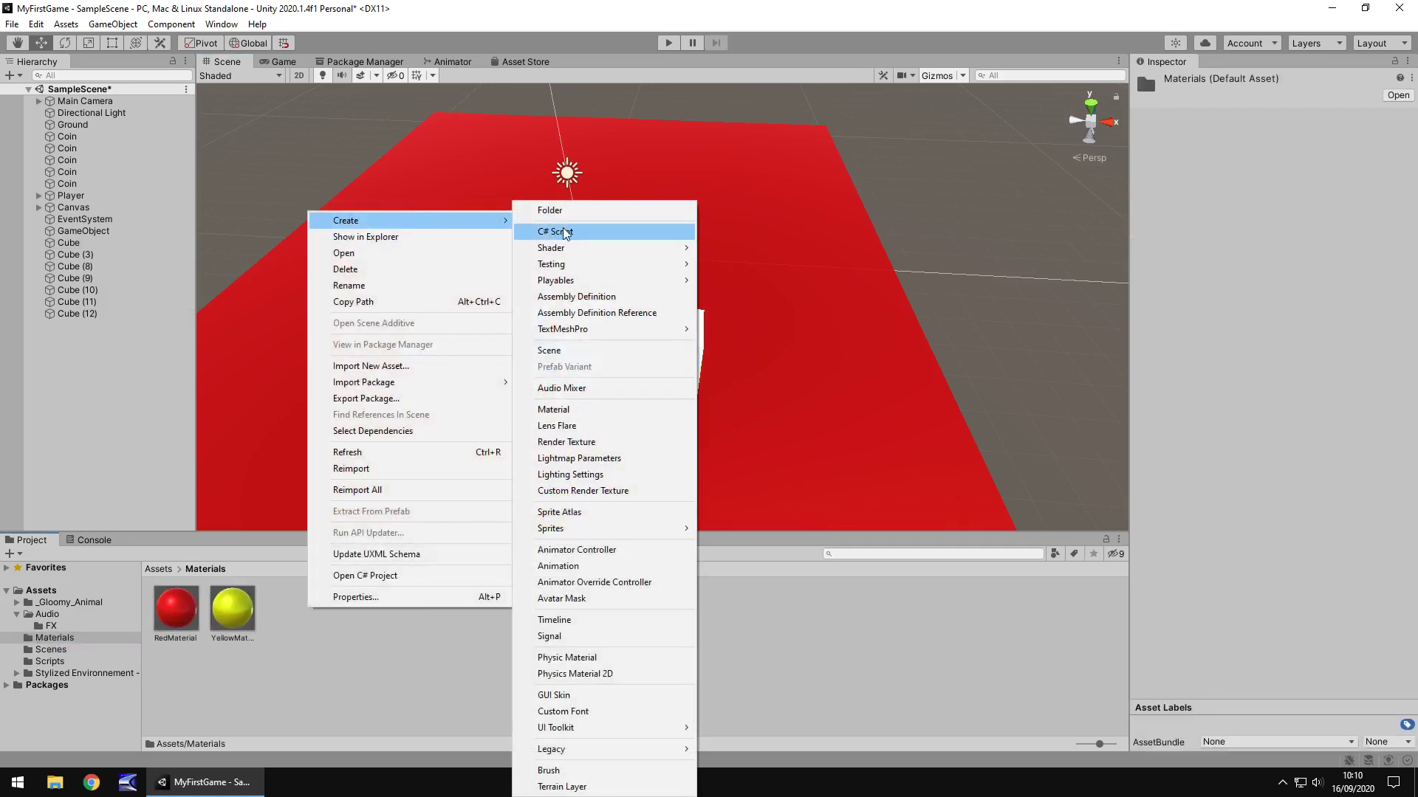
left_click(554, 410)
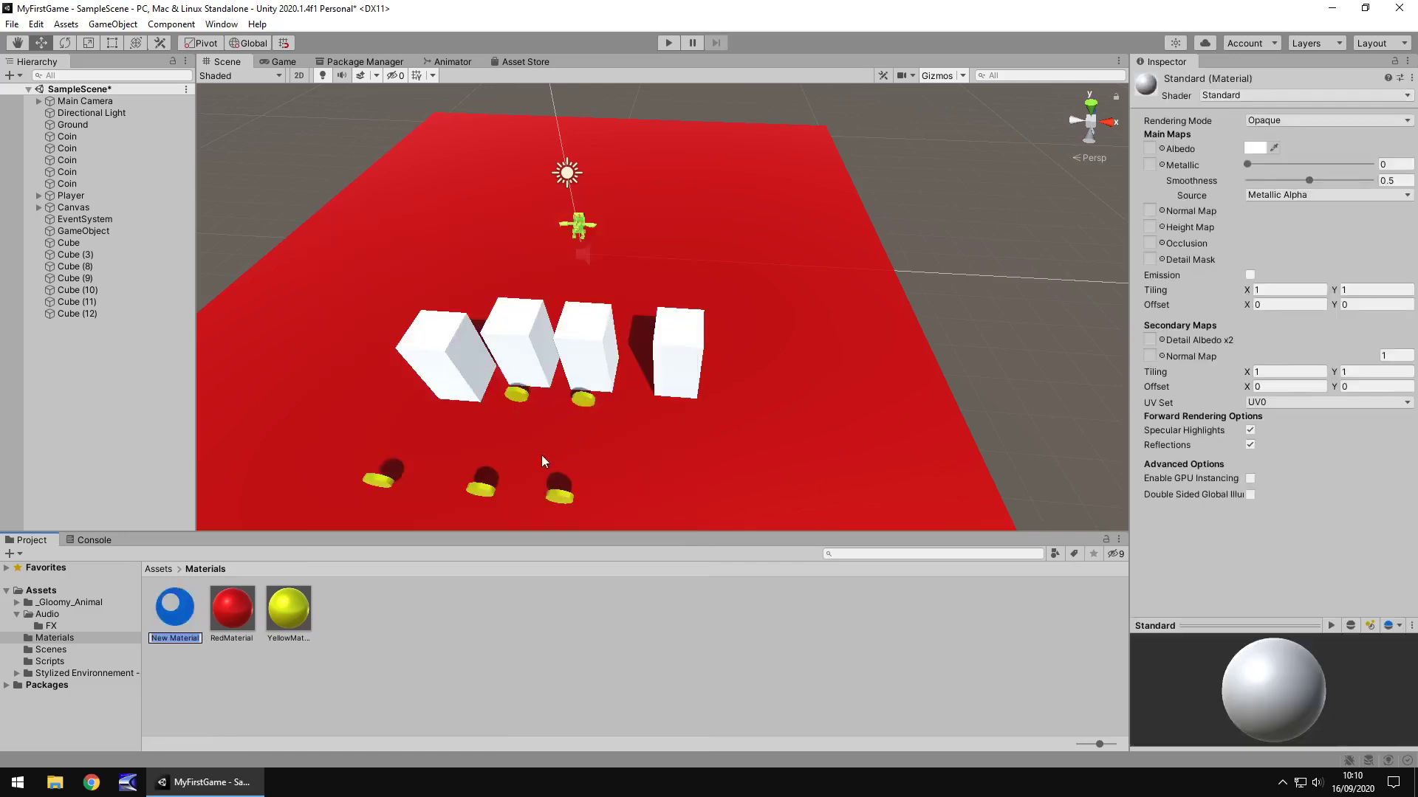
type("D")
type("arkGre")
type("y")
type("Material")
key("Return")
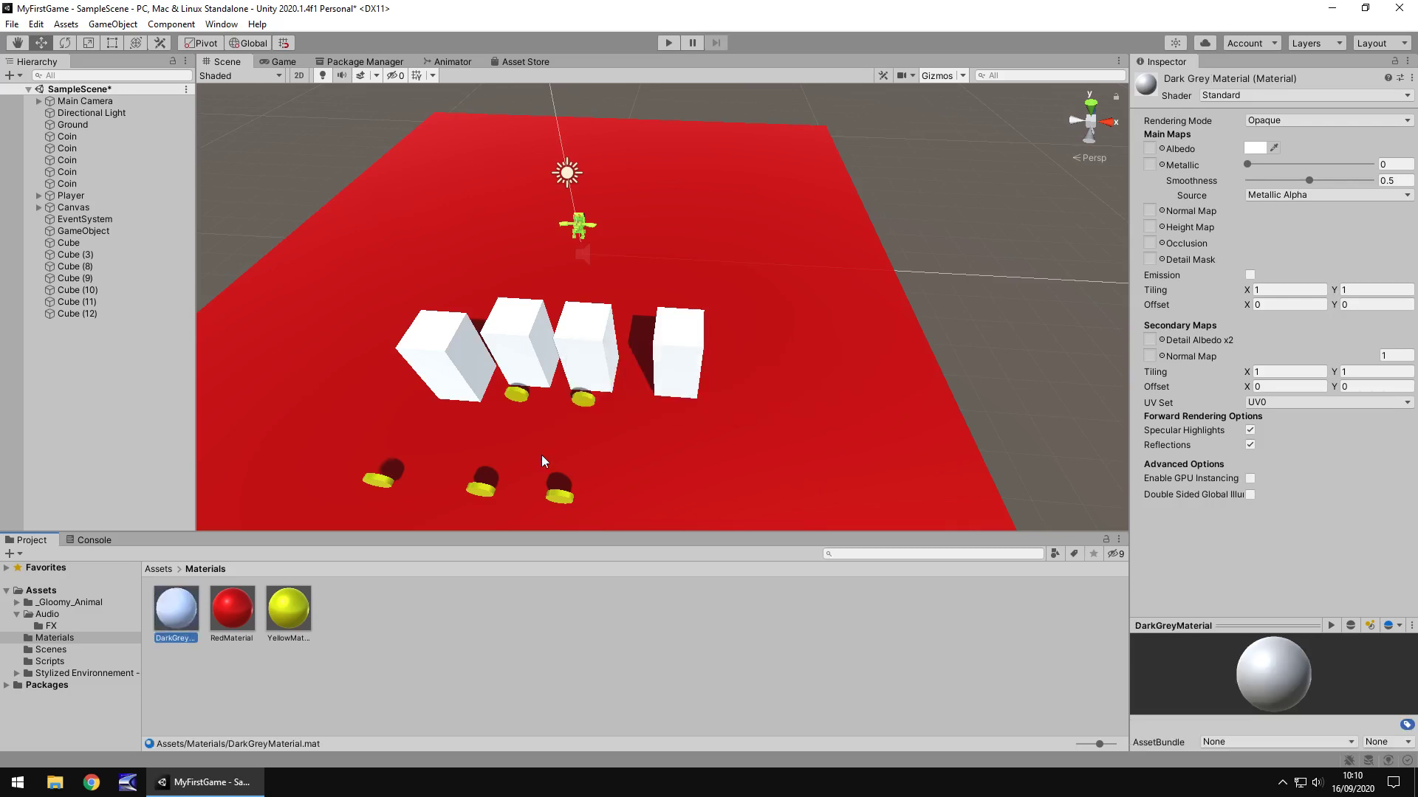
- Set the Albedo colour of DarkGreyMaterial to dark grey 505050
left_click(241, 608)
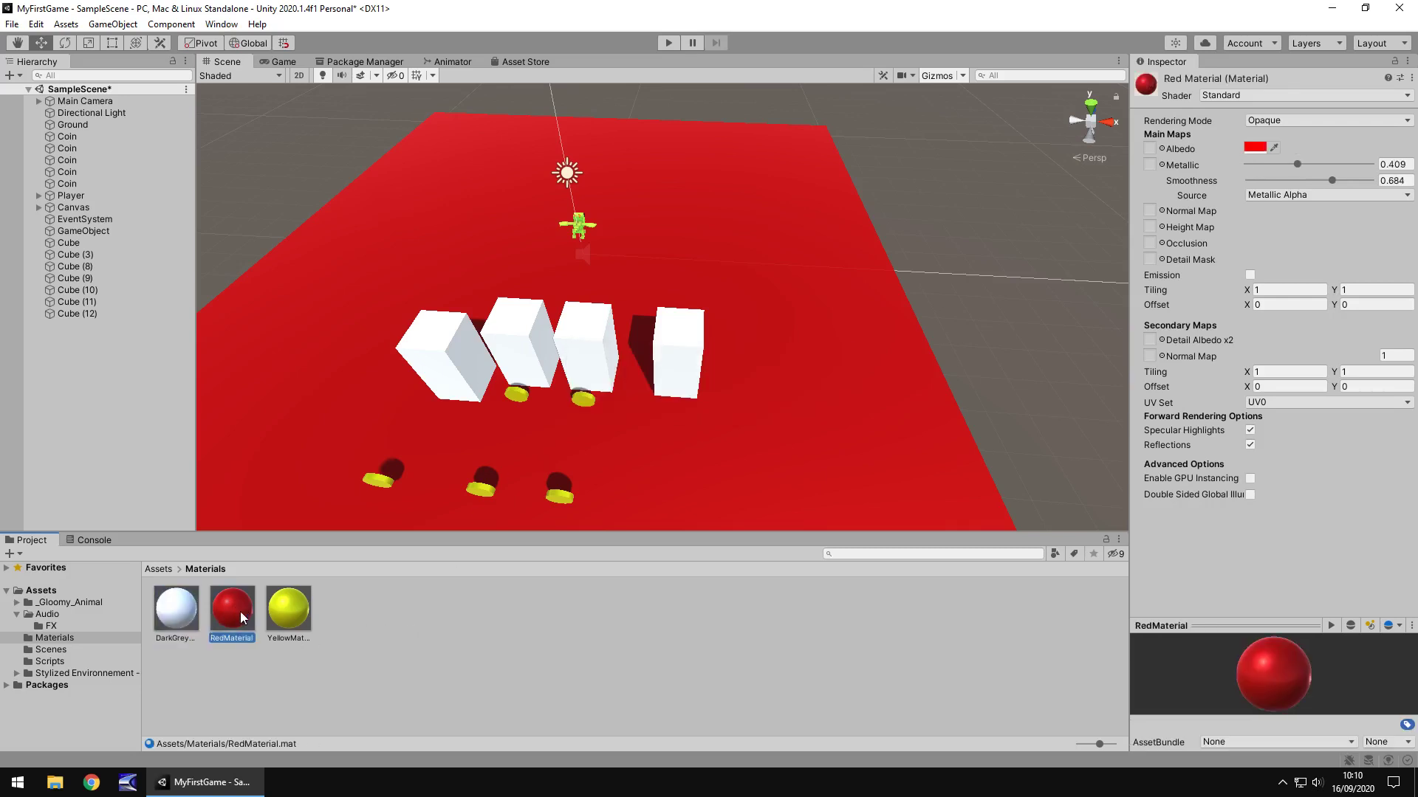
left_click(181, 613)
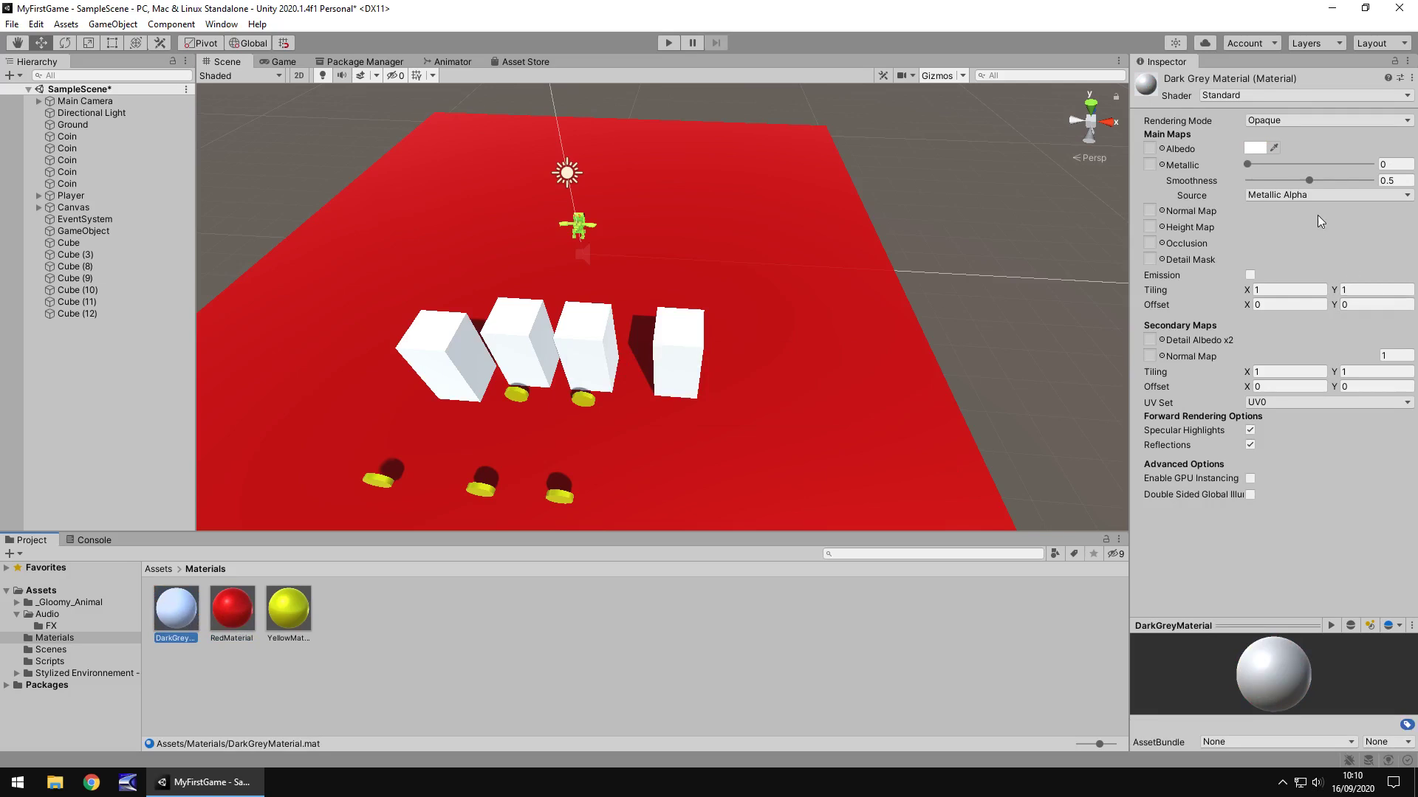
left_click(1248, 148)
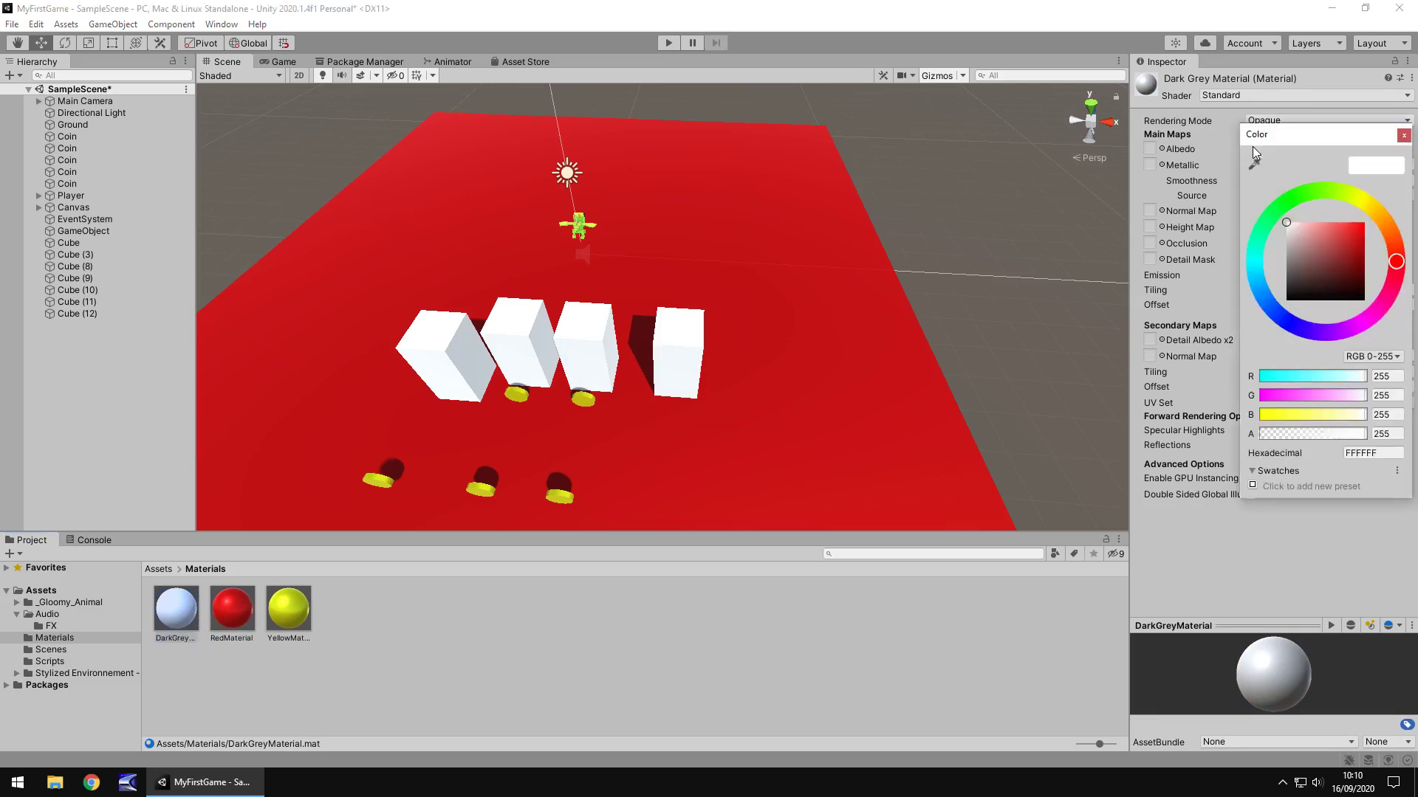
left_click(1300, 249)
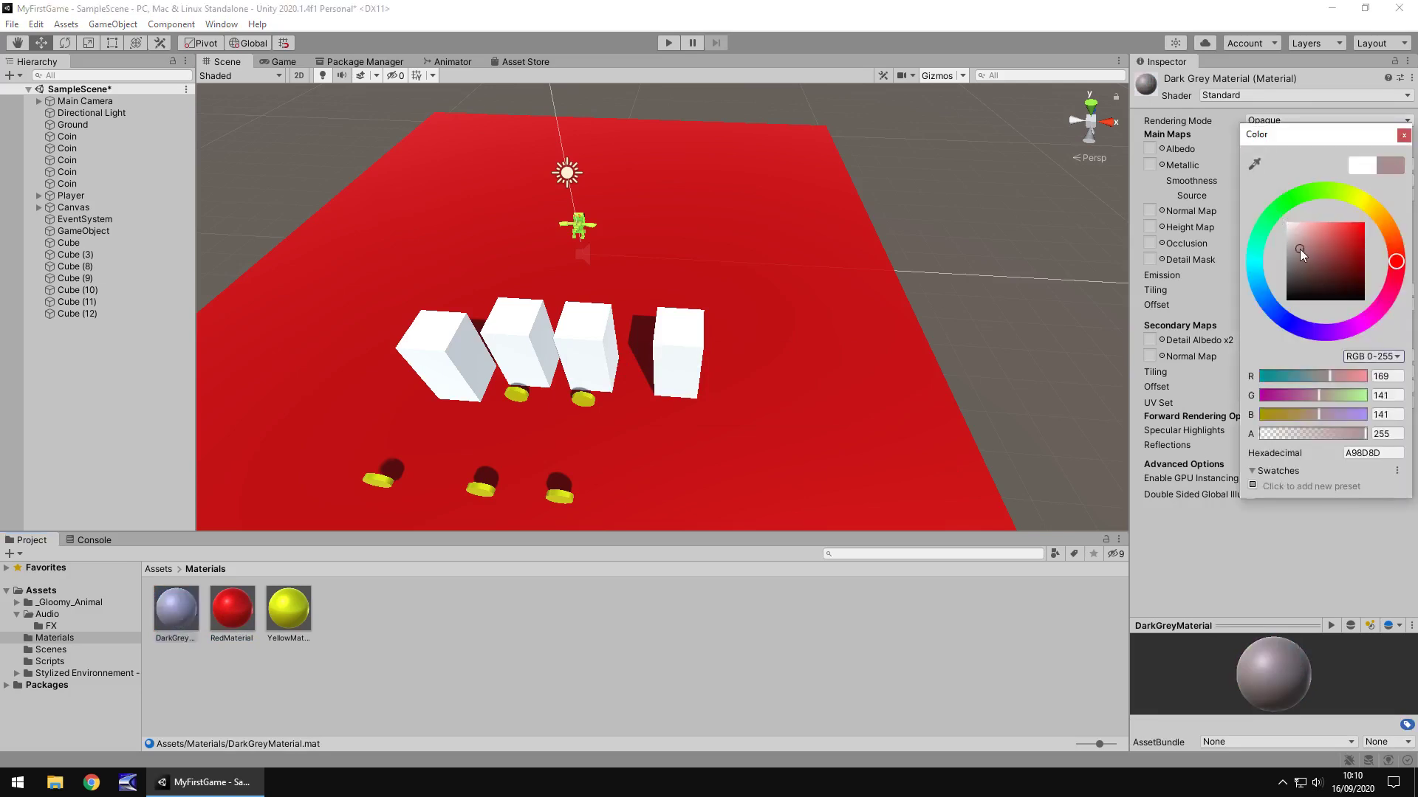
left_click_drag(1299, 250, 1272, 276)
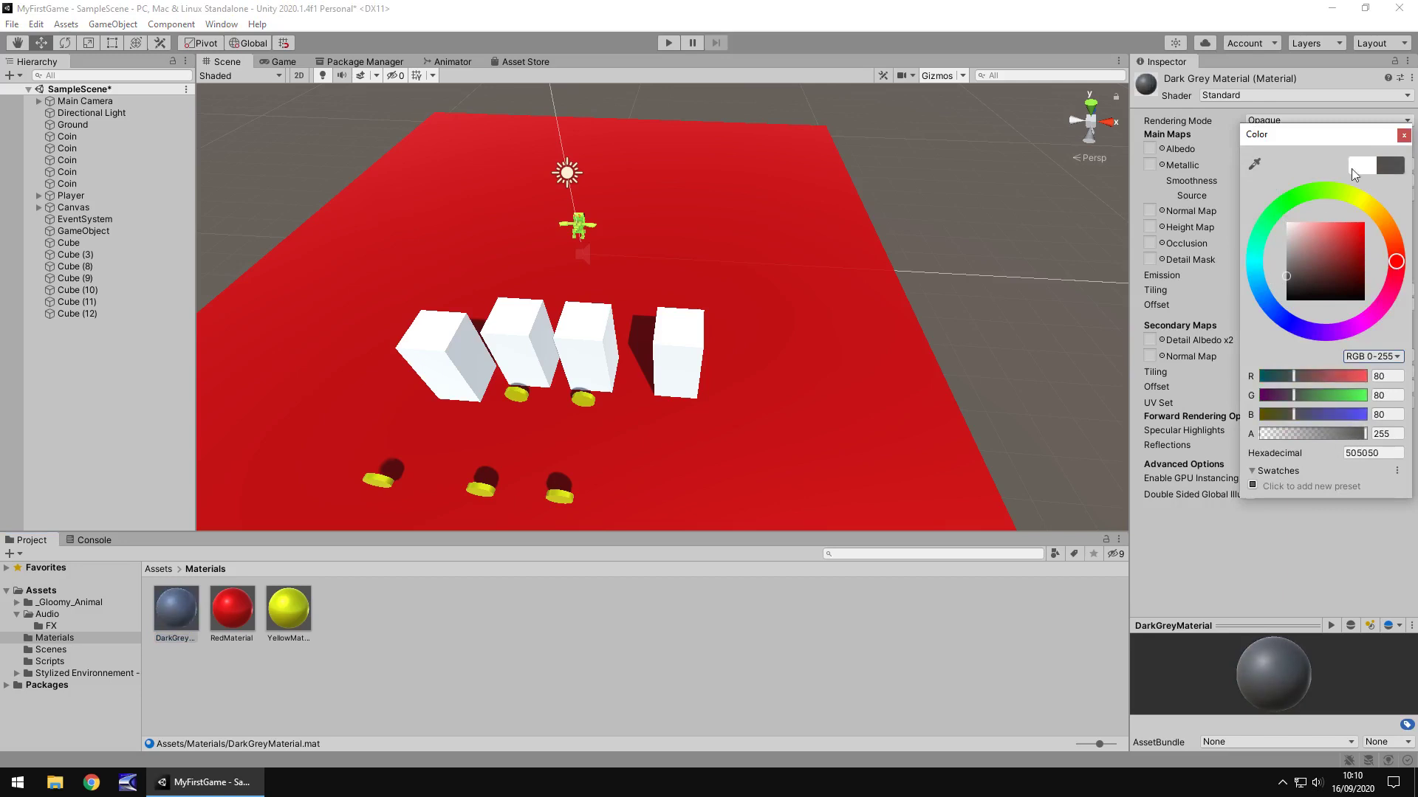
- Apply DarkGreyMaterial to the tall block, Cube (3), in the scene
left_click(1403, 135)
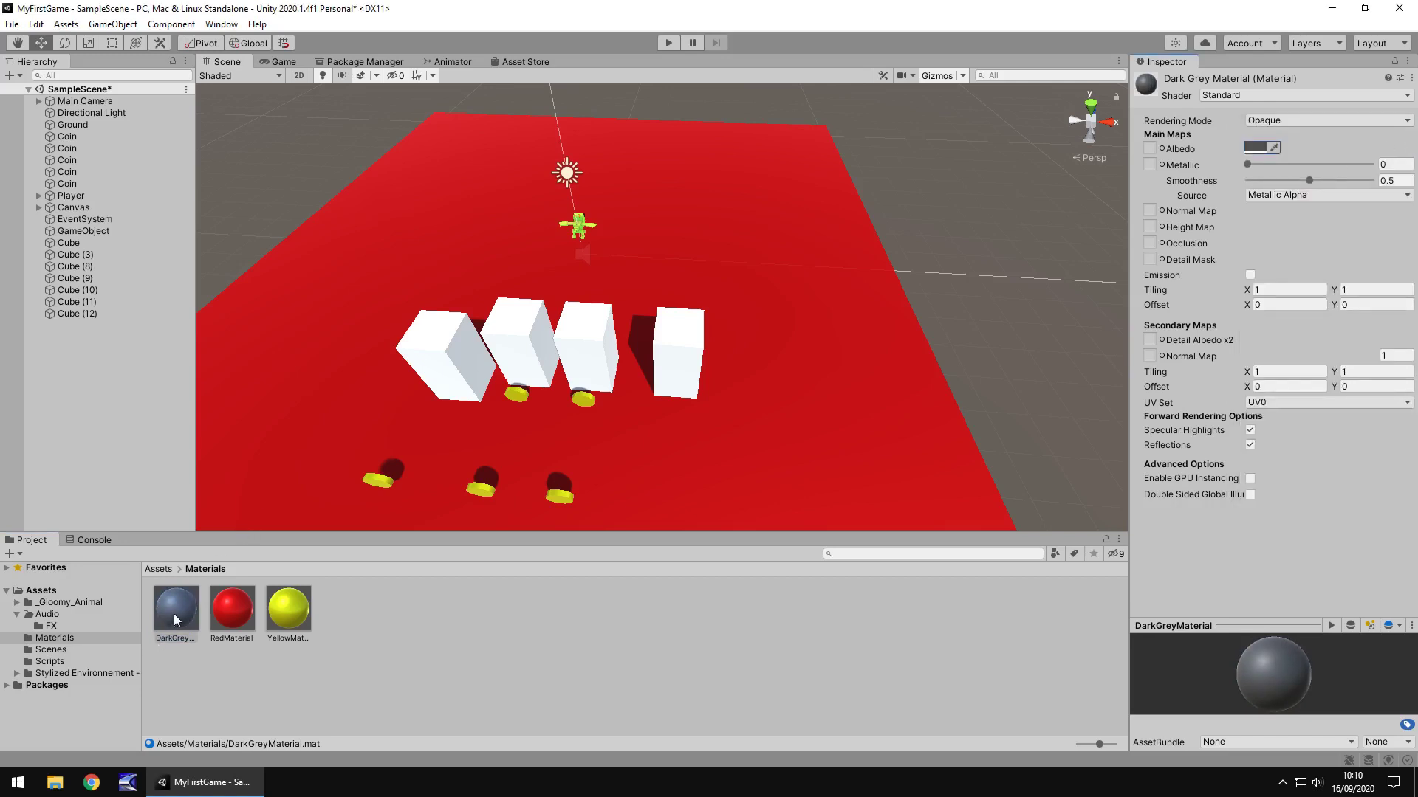
left_click_drag(176, 618, 596, 351)
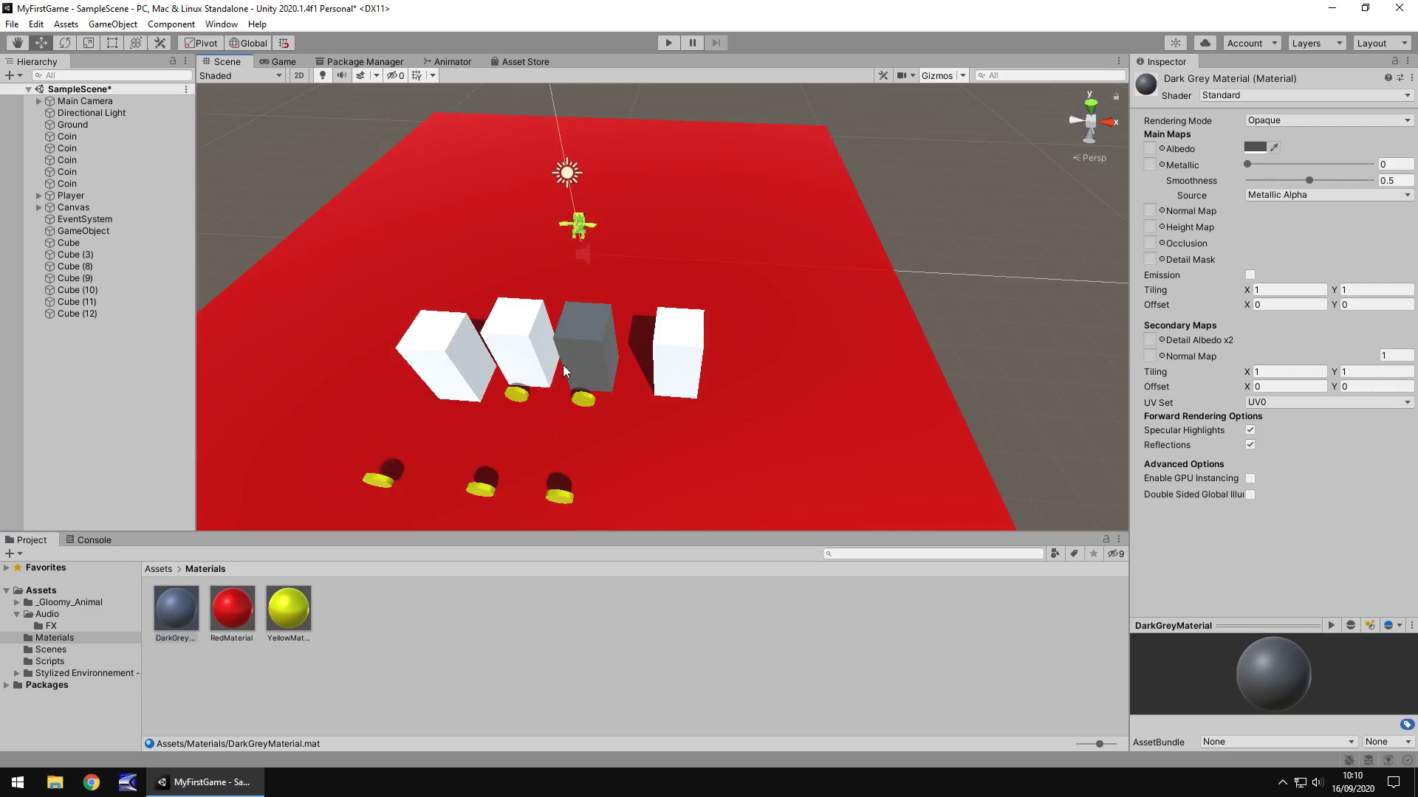
- Duplicate RedMaterial and set the copy's Albedo colour to light grey BCBCBC
left_click(233, 613)
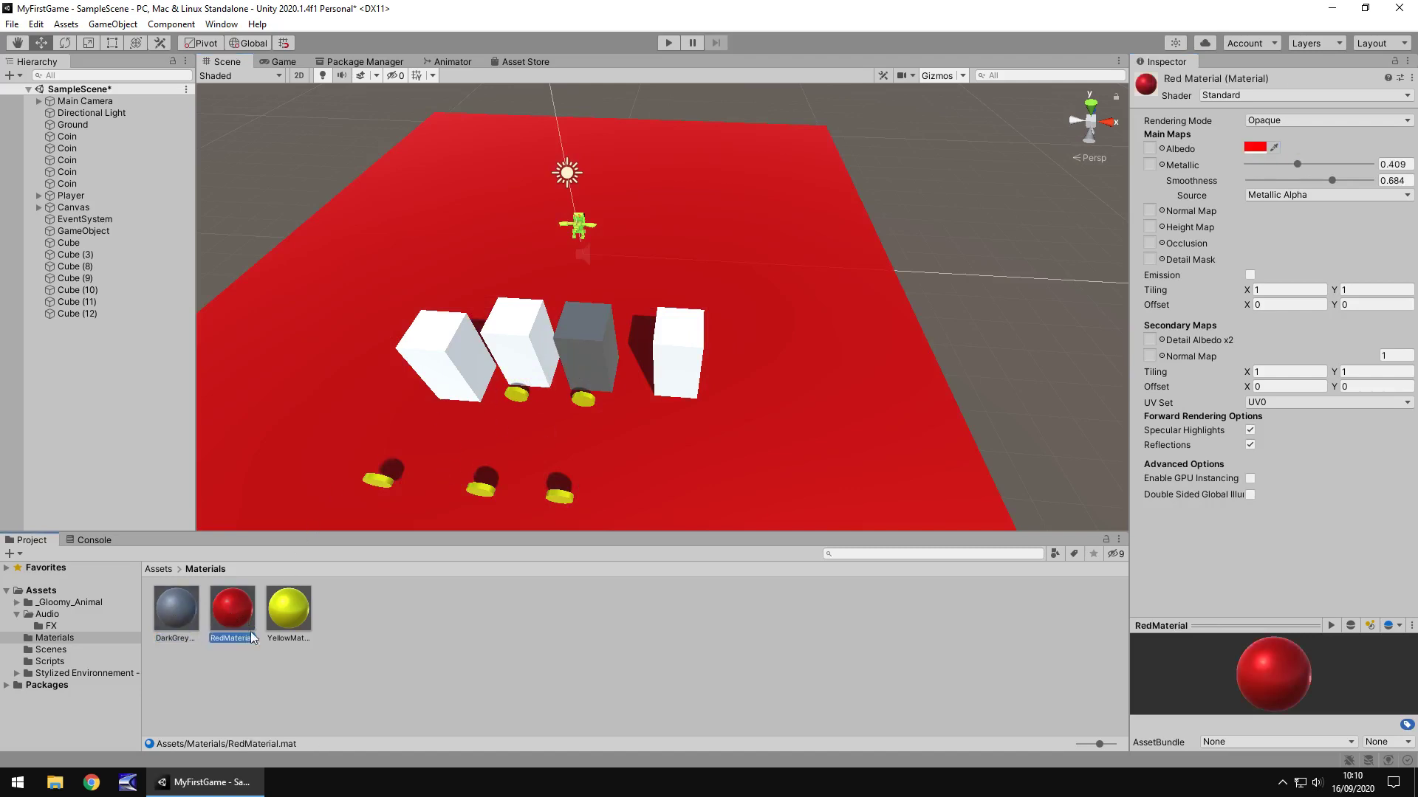
key("ctrl+d")
left_click(1255, 148)
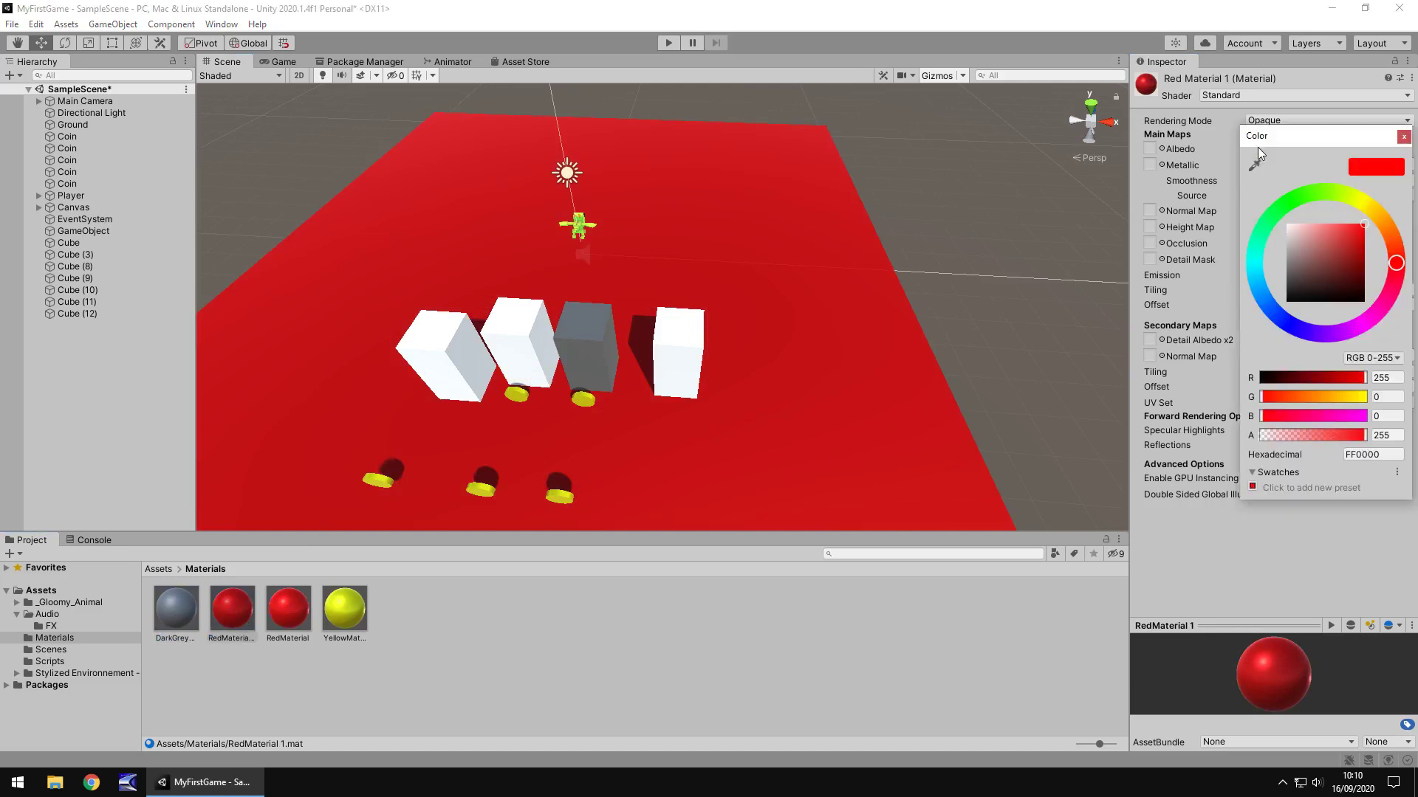
left_click_drag(1300, 260, 1283, 245)
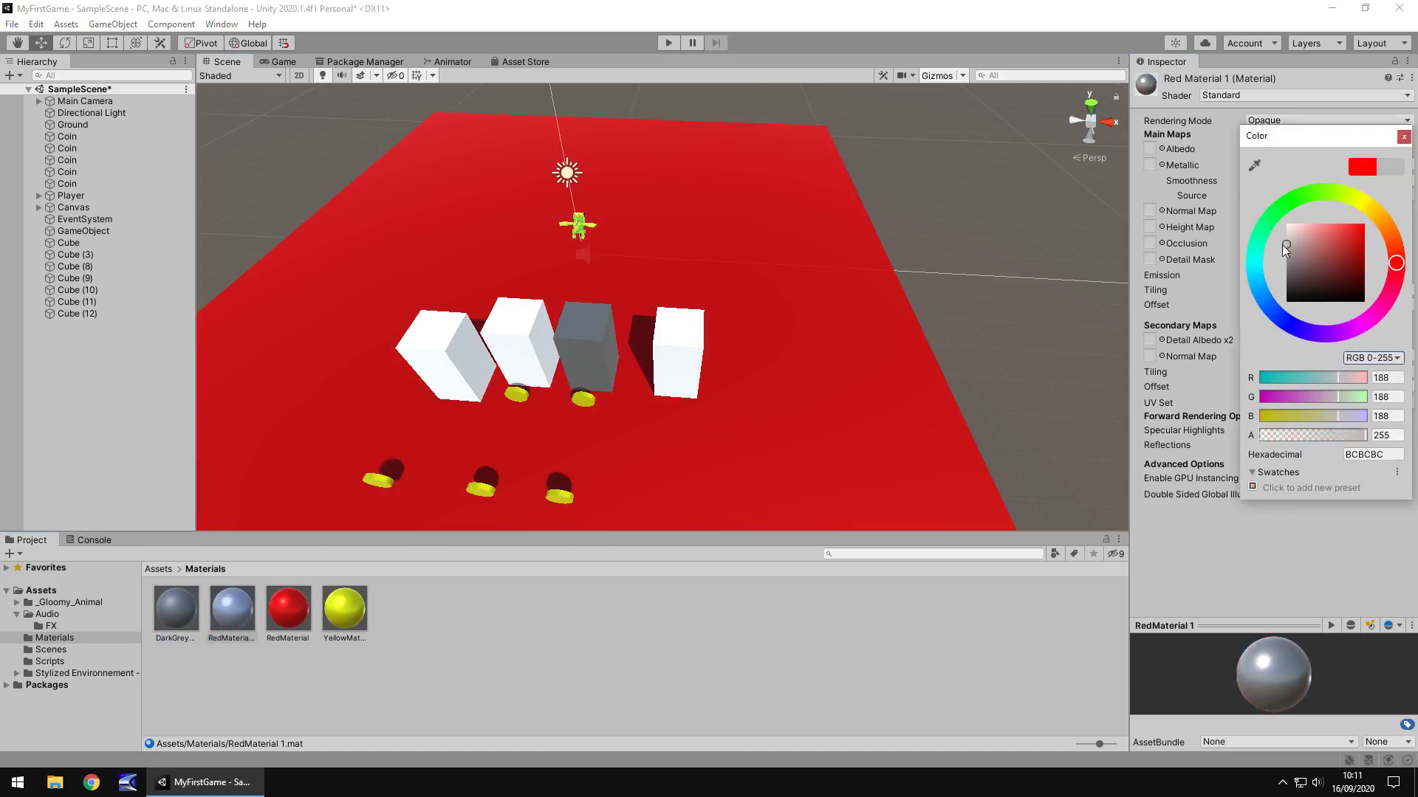
left_click(1403, 137)
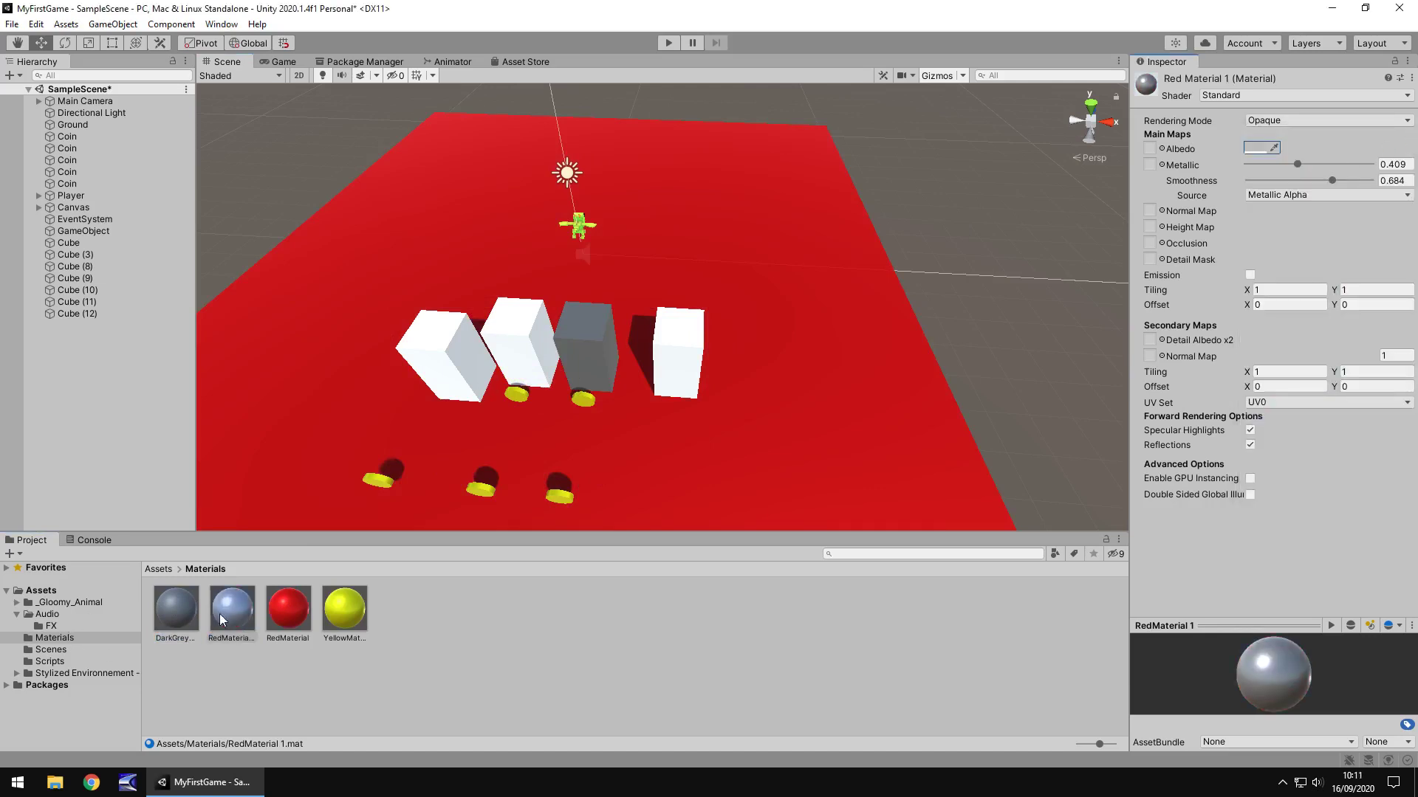
- Rename the duplicated material as LightGreyMaterial and apply it to all the small stacked cubes
left_click(246, 640)
type("LightGreyMaterial")
key("Return")
left_click_drag(239, 607, 432, 342)
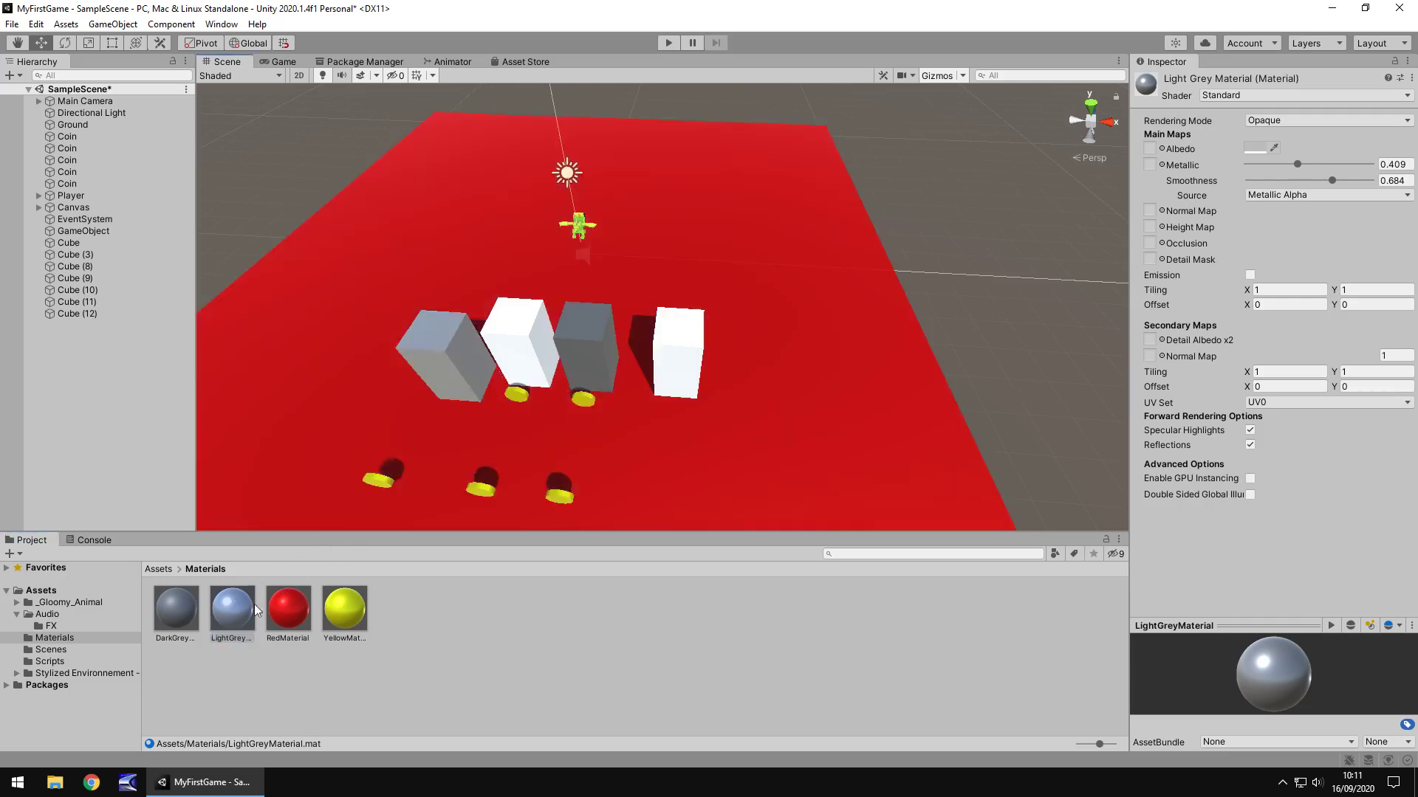
left_click_drag(249, 607, 670, 389)
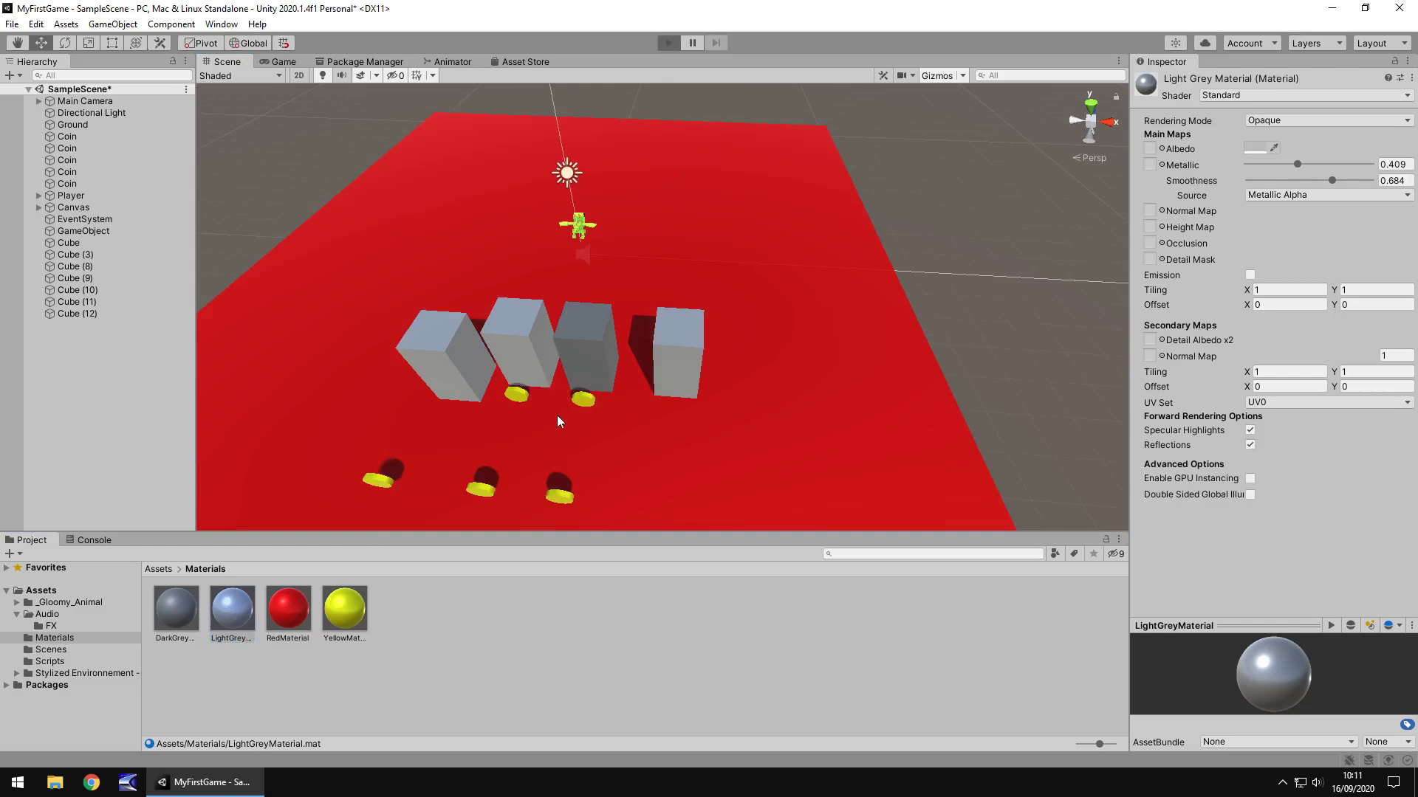
- Play-test the scene by steering the Player into the block stacks and coins, and stop play mode
key("ctrl+p")
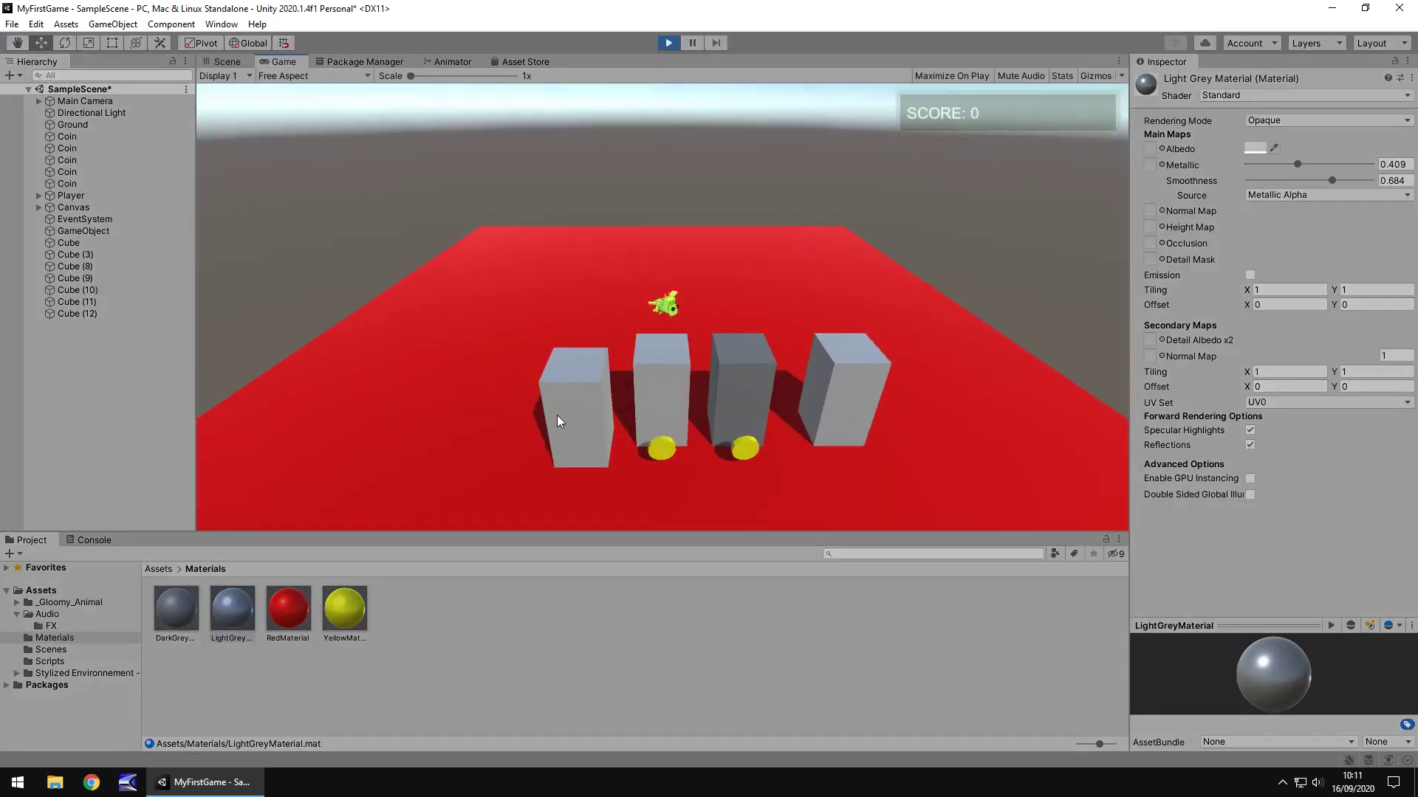
key("d")
key("s")
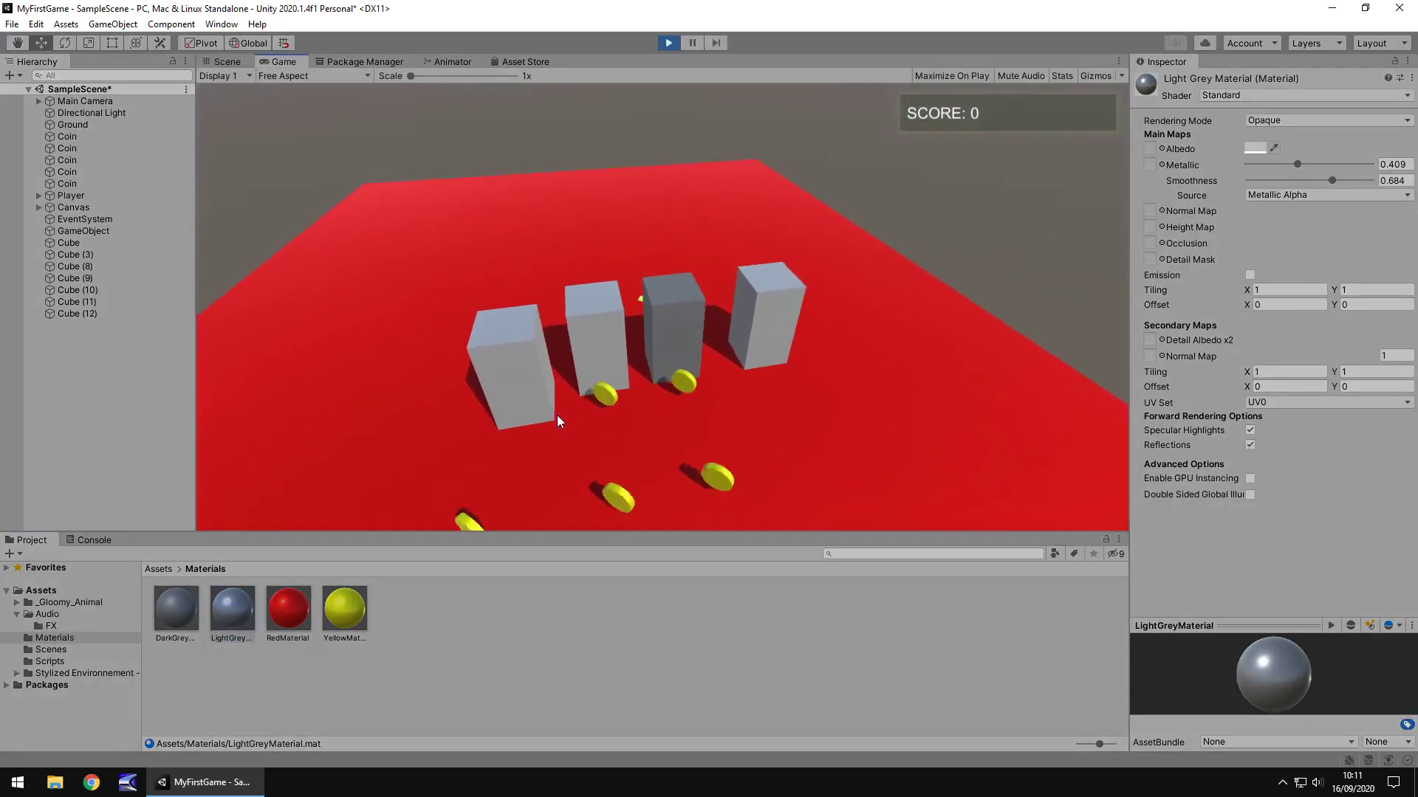
key("d")
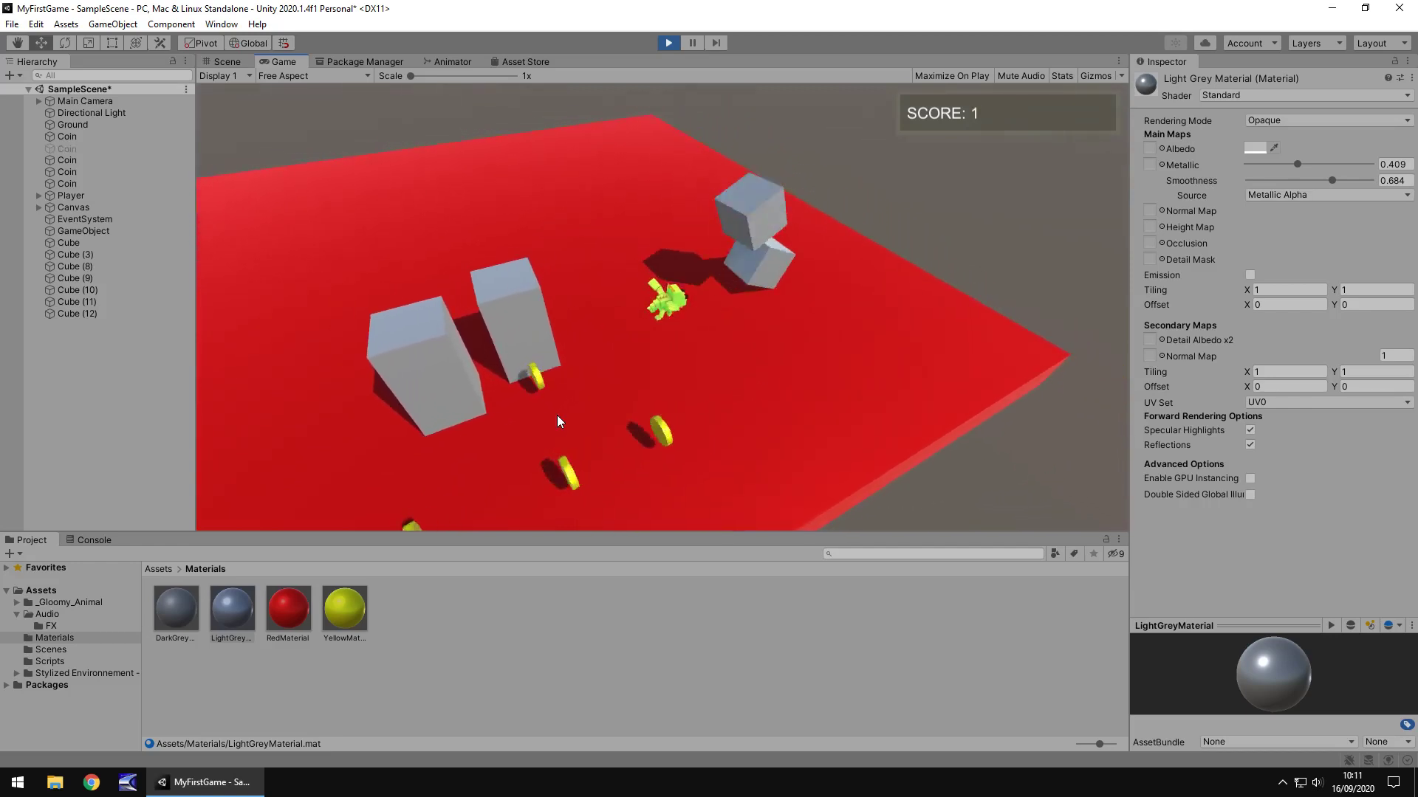
key("s")
key("s")
key("a")
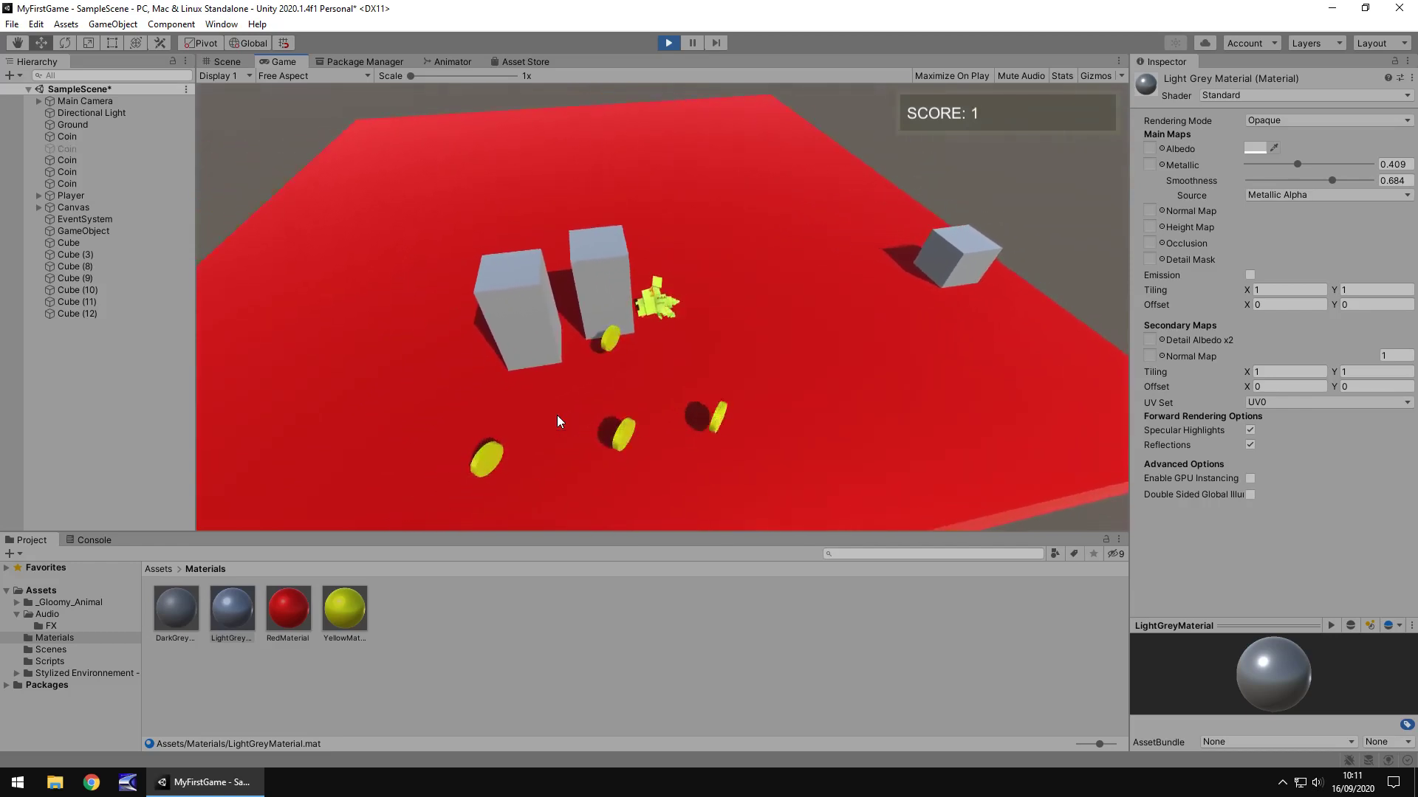
key("w")
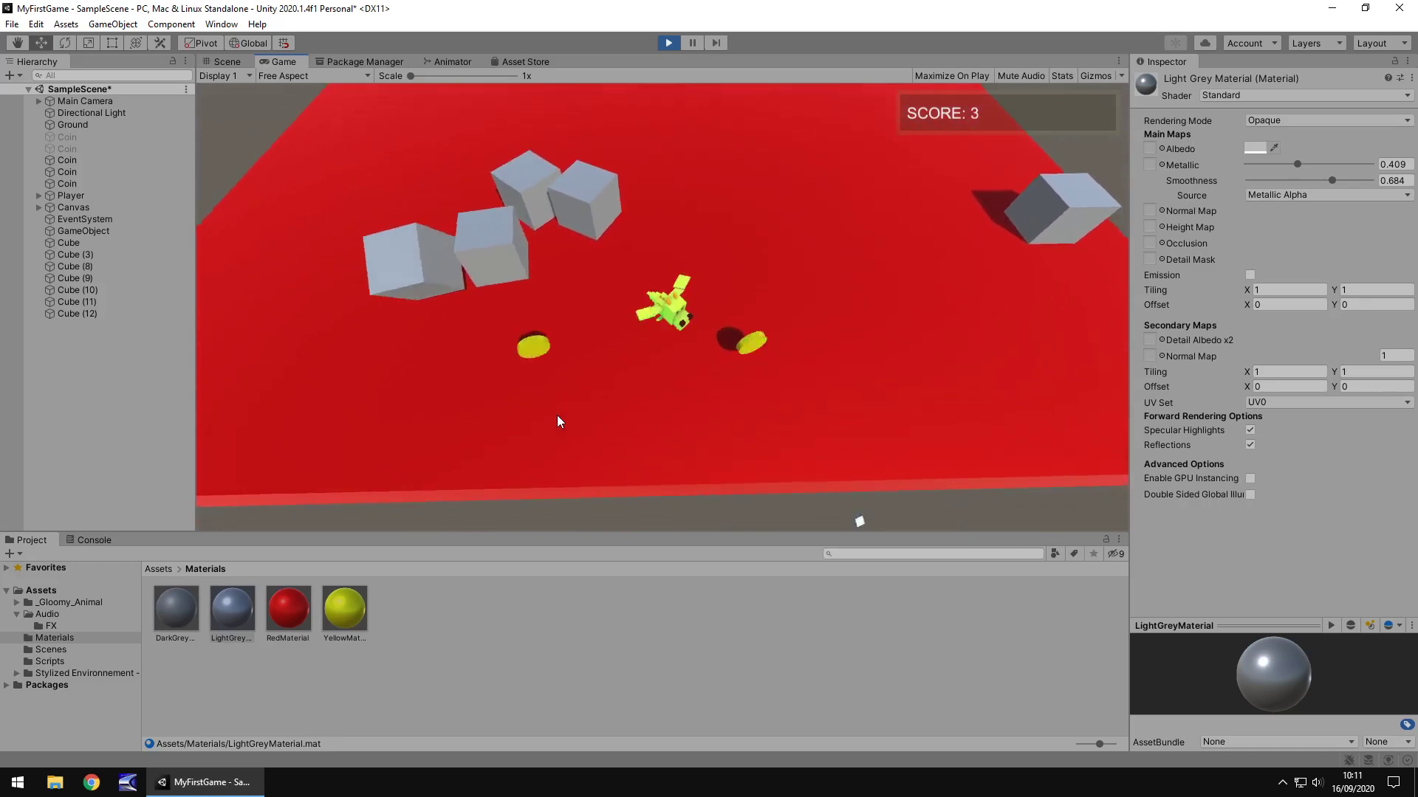
key("w")
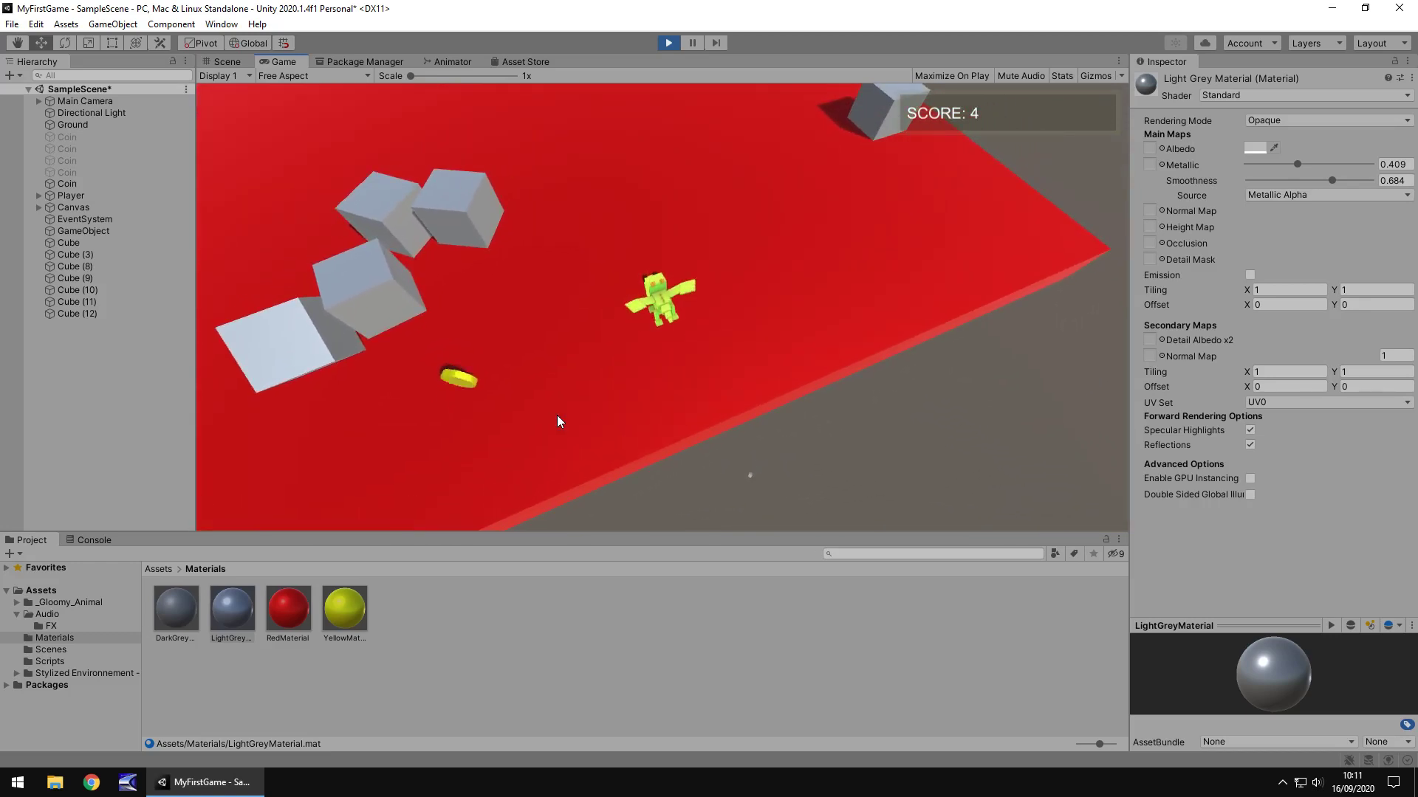
key("ctrl+p")
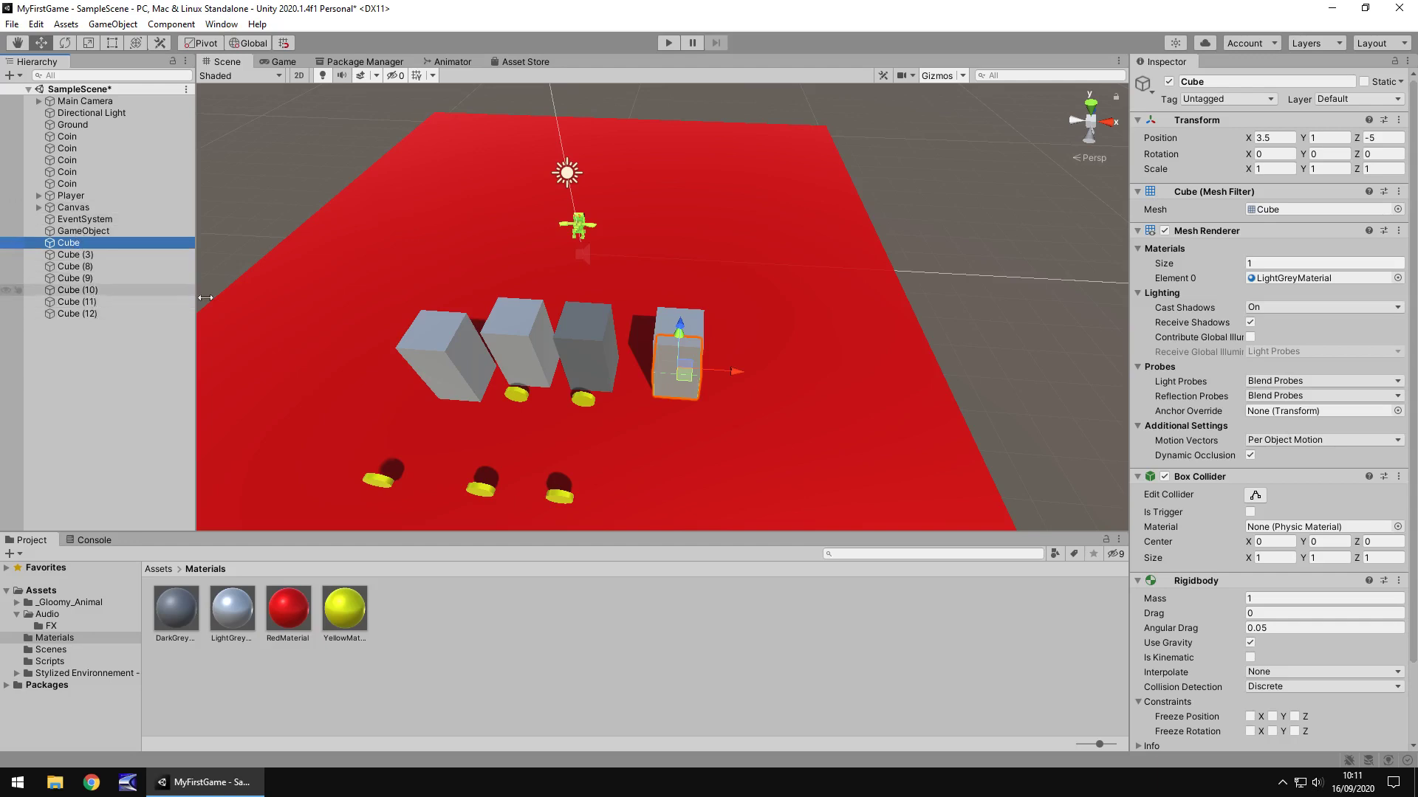
- Rename the object Cube as BlockSmall
key("F2")
type("Blo")
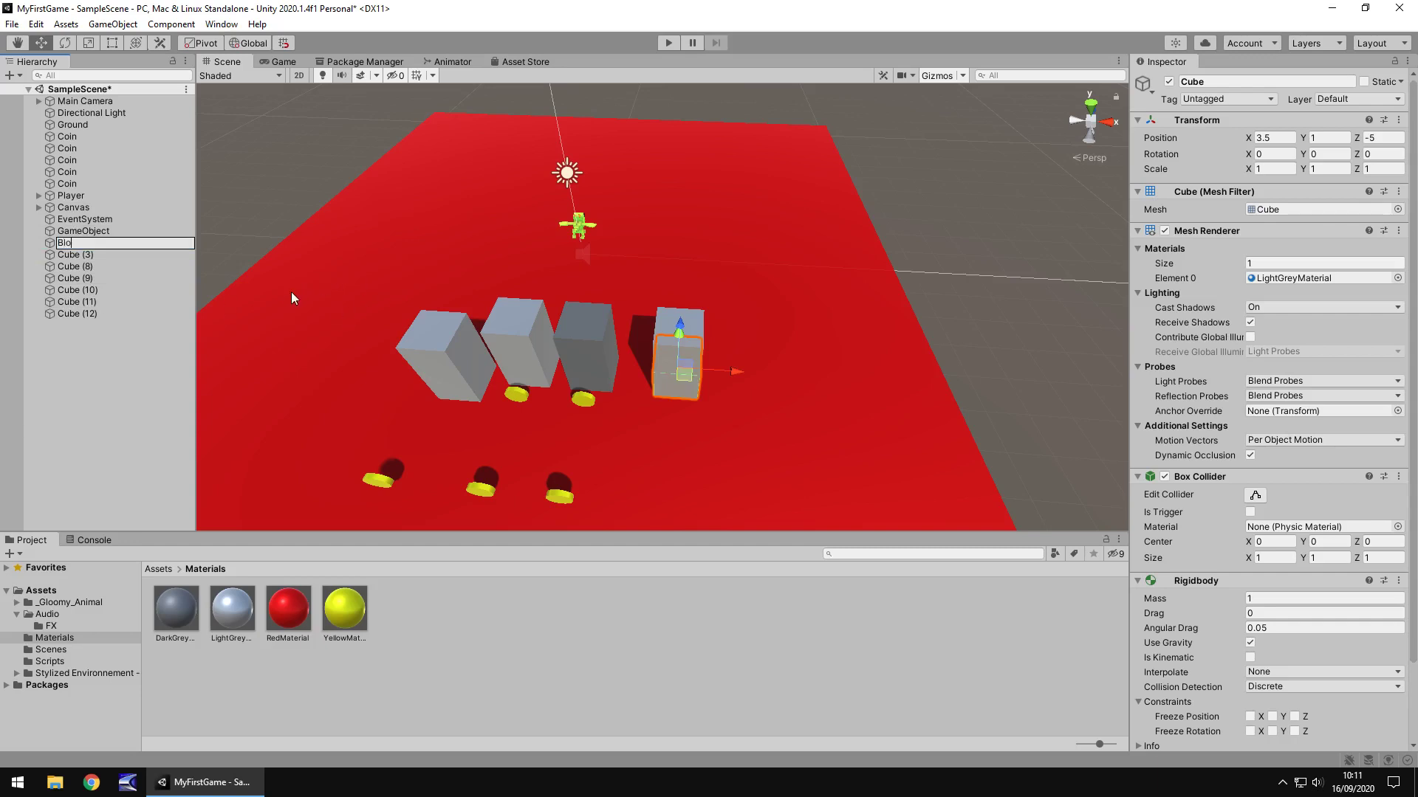
type("ckSmall")
left_click_drag(154, 242, 41, 247)
key("ctrl+c")
key("Return")
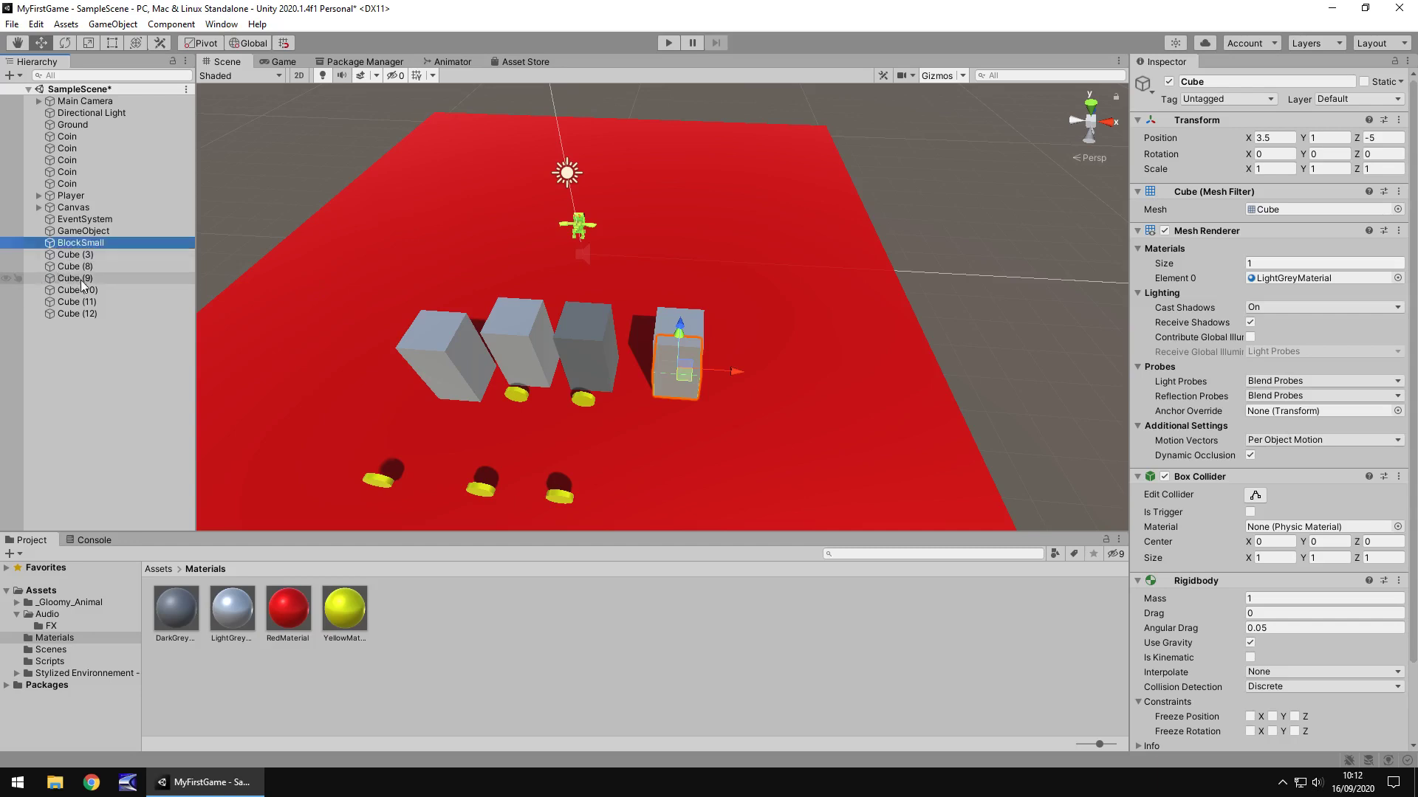
- Rename the tall dark grey block, Cube (3), as BlockLarge
left_click(74, 256)
left_click(76, 256)
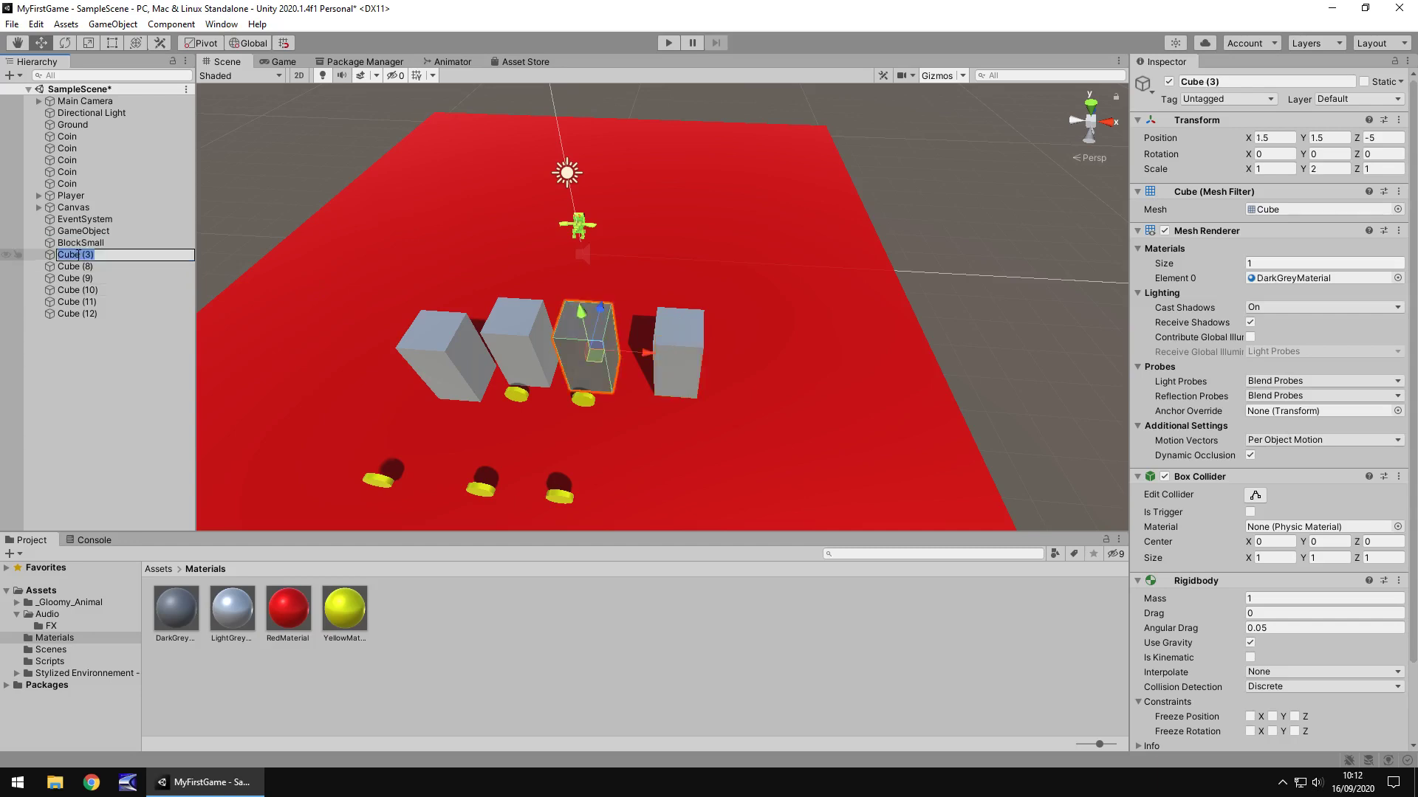
type("Block")
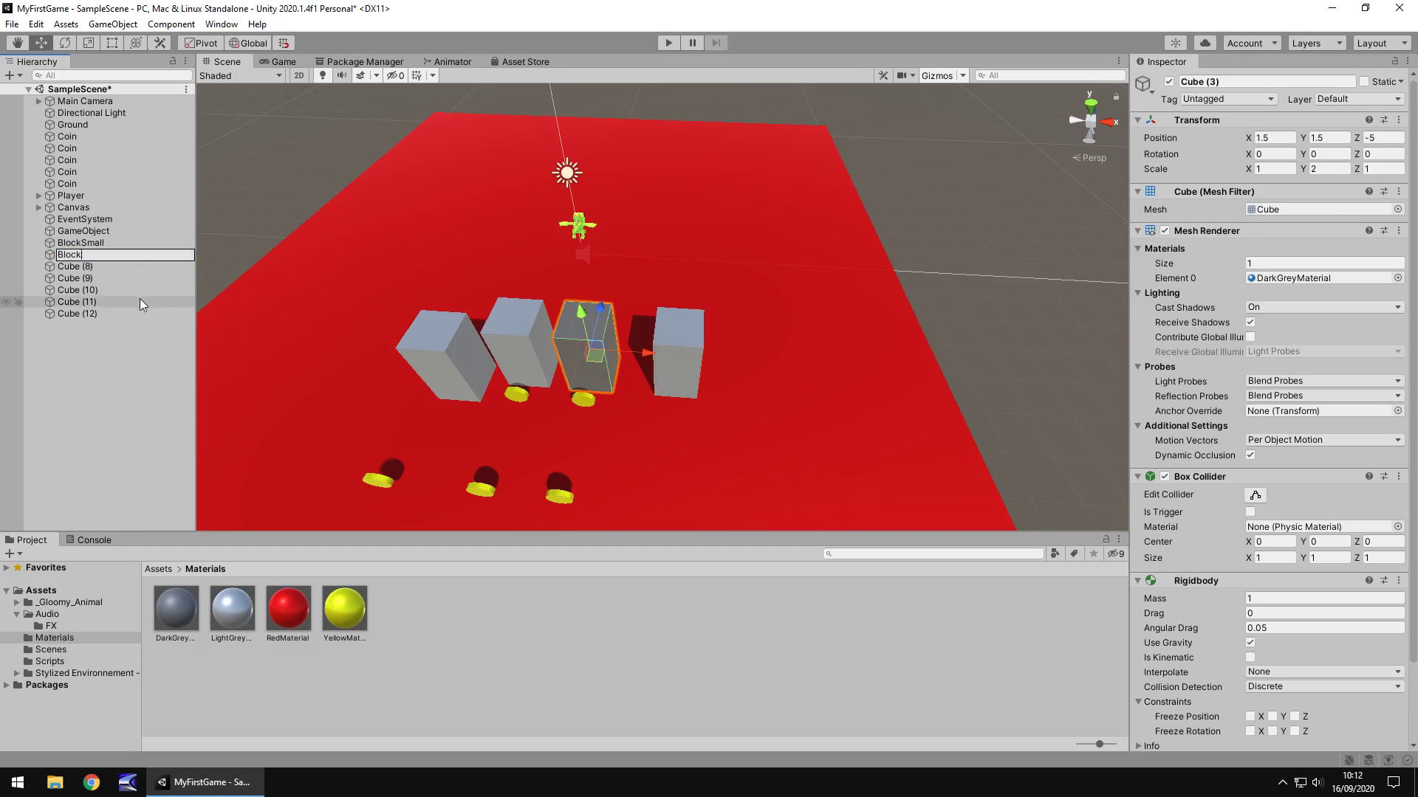
type("Large")
- Rename Cube (8) and Cube (9) as BlockSmall
left_click(105, 275)
left_click(100, 267)
left_click(102, 270)
key("ctrl+v")
left_click(90, 278)
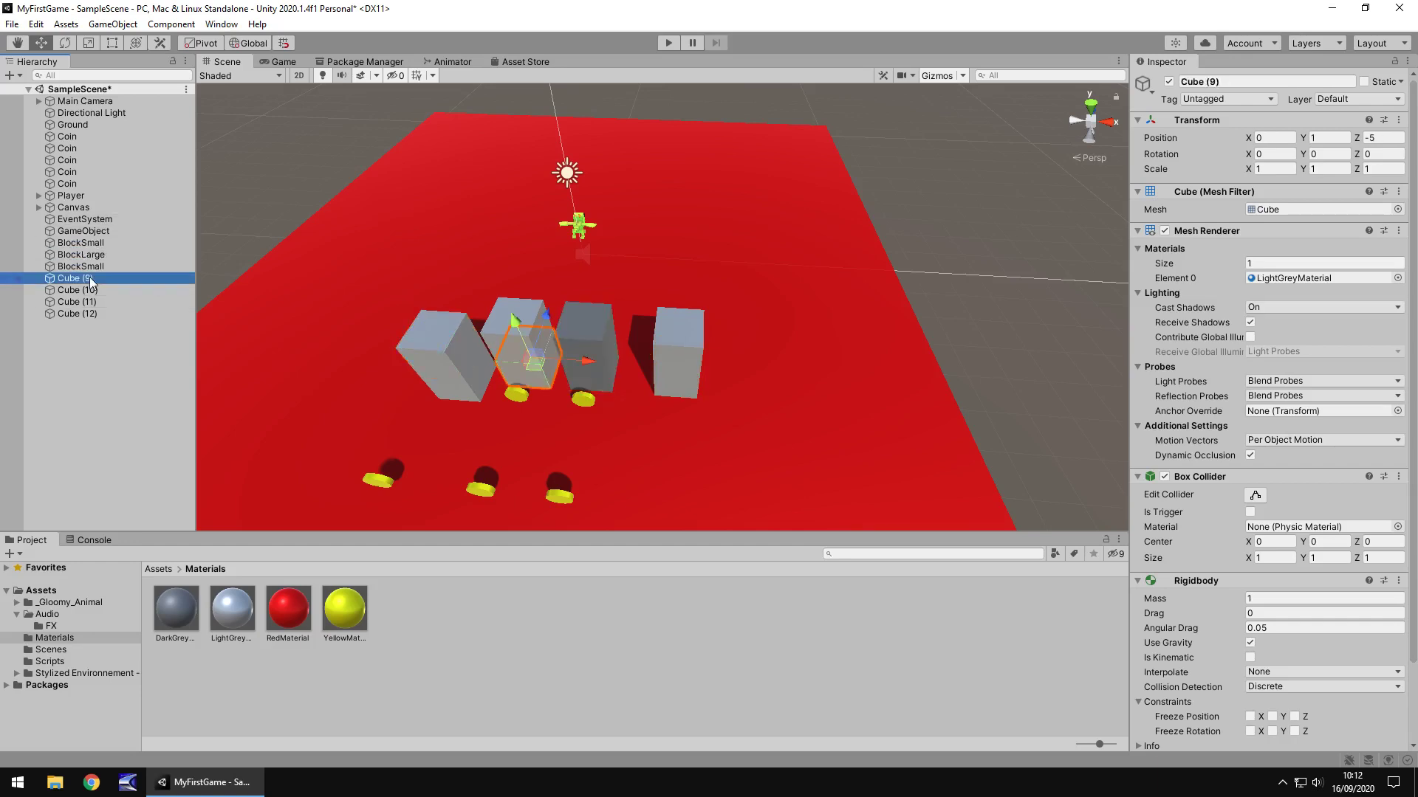
left_click(90, 277)
type("BlockSmall")
- Rename Cube (10), Cube (11) and Cube (12) as BlockSmall
left_click(91, 292)
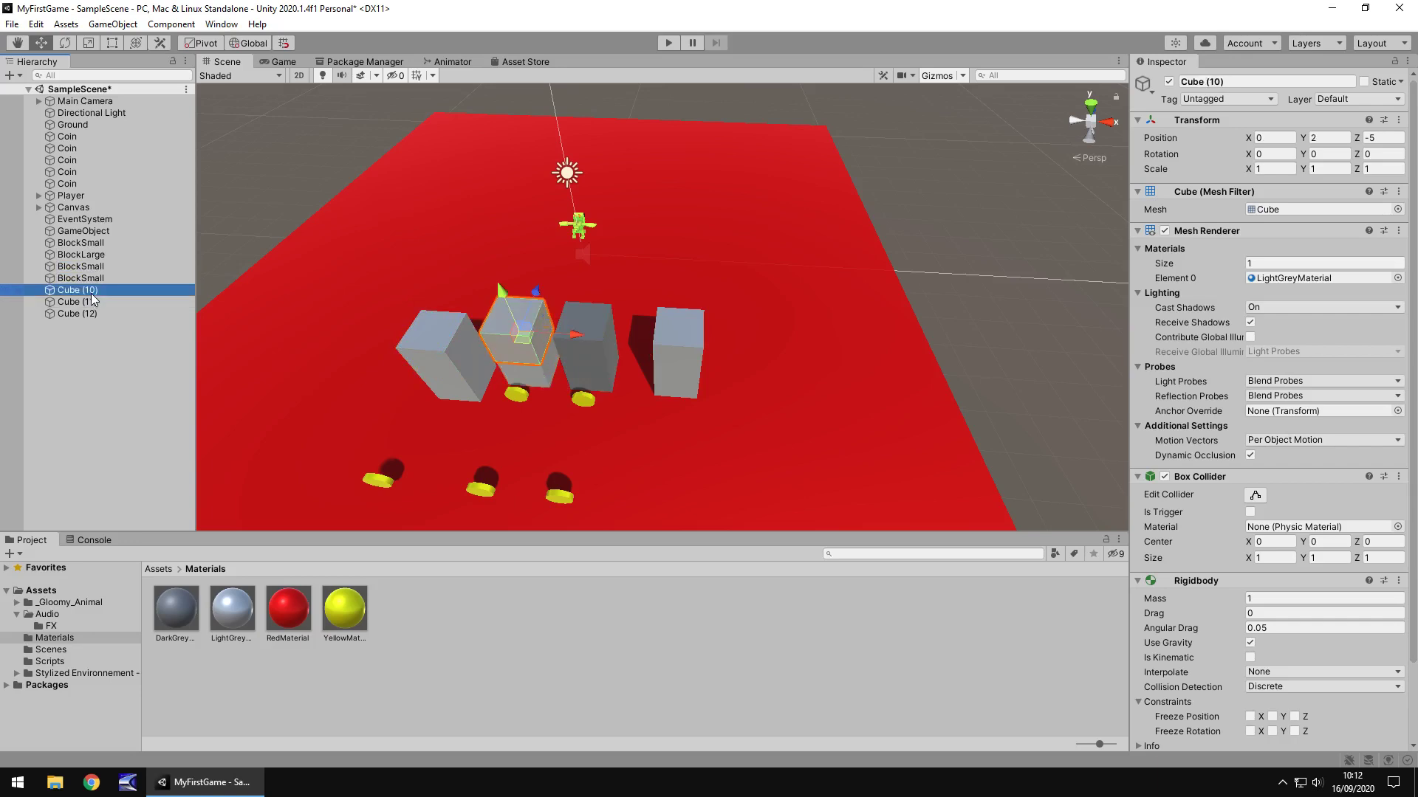
left_click(91, 294)
type("BlockSmall")
left_click(102, 299)
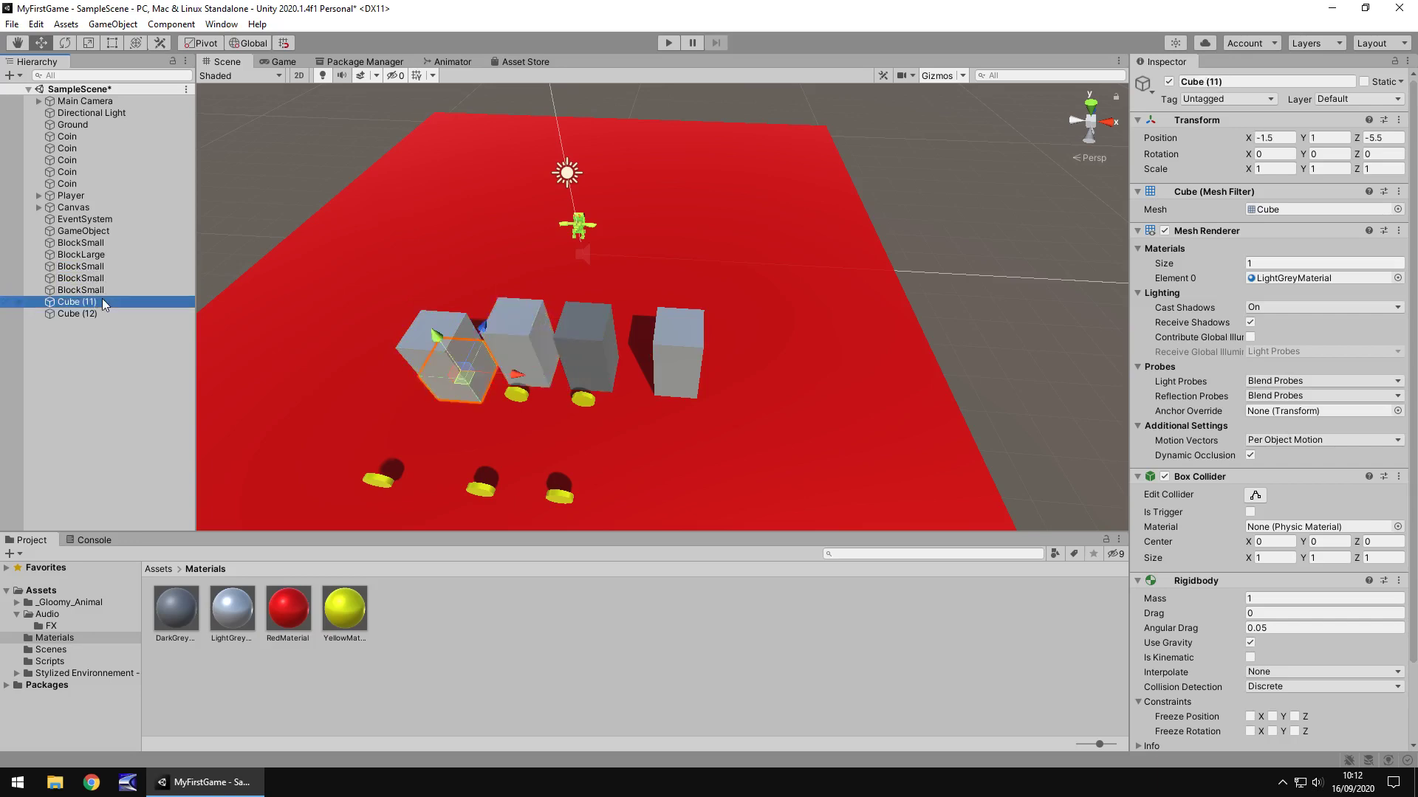
left_click(103, 299)
type("BlockSmall")
left_click(96, 313)
left_click(96, 316)
type("BlockSmall")
key("Return")
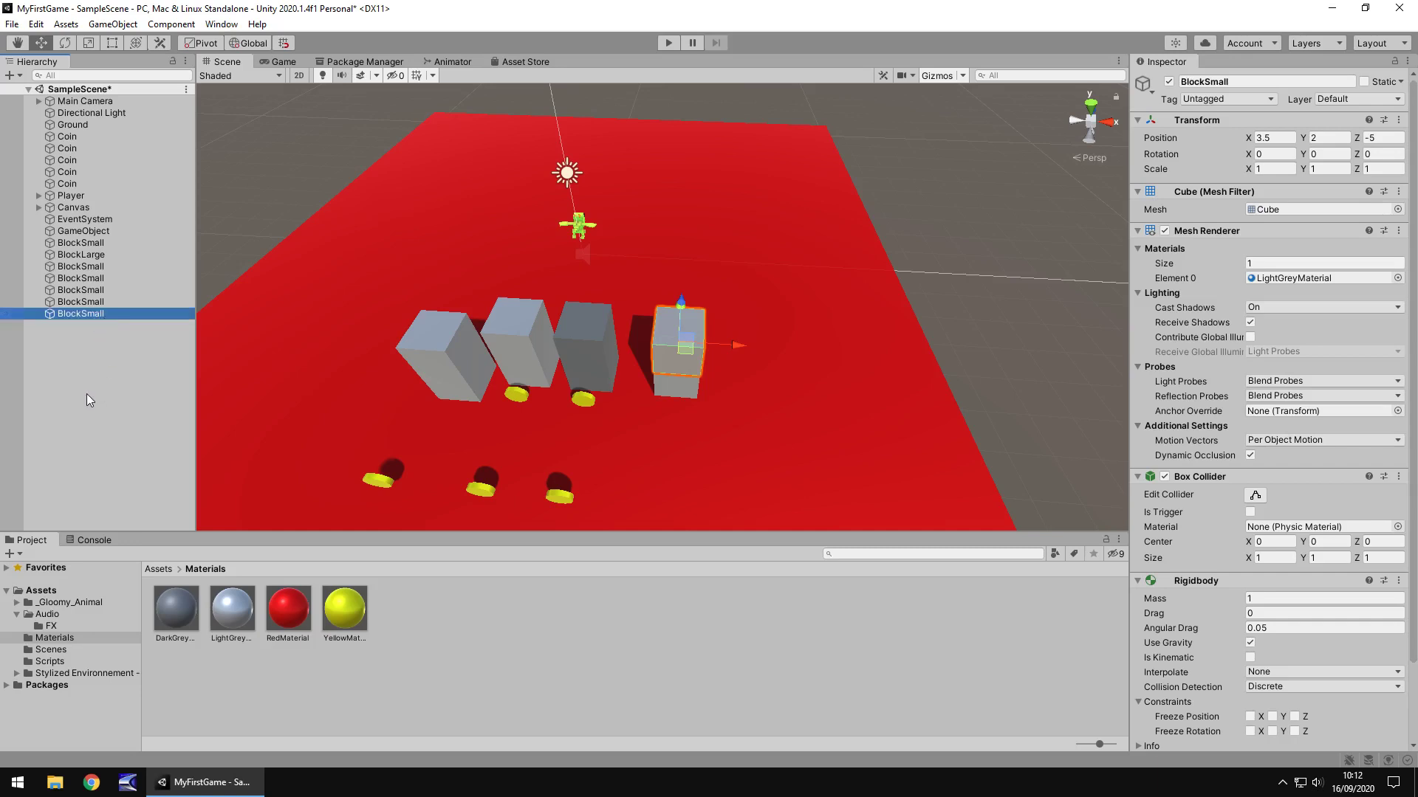